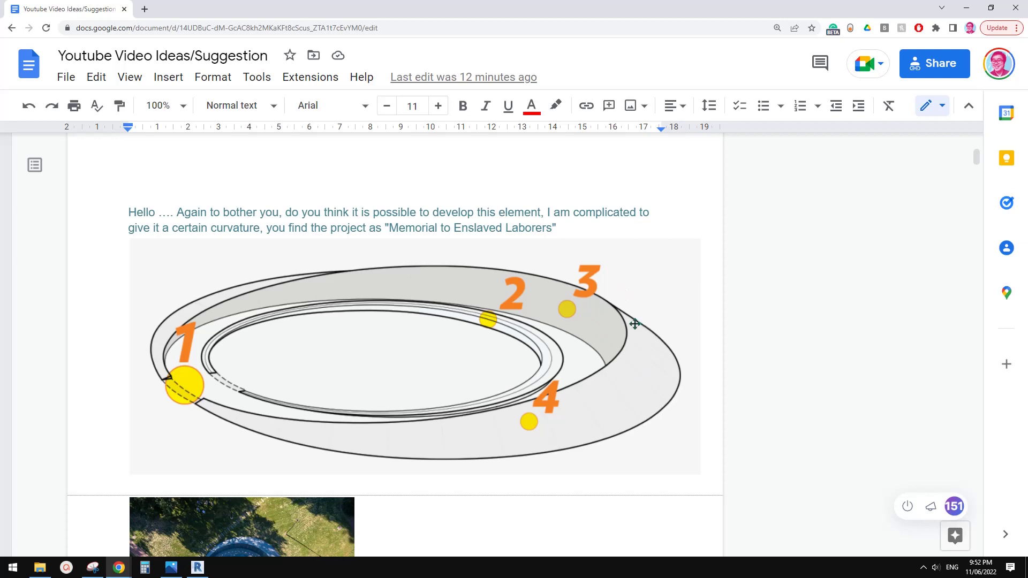
Examine the memorial ring reference images in the document, and switch to Revit to inspect the finished ring mass in 3D
scroll(429, 295, down, 1)
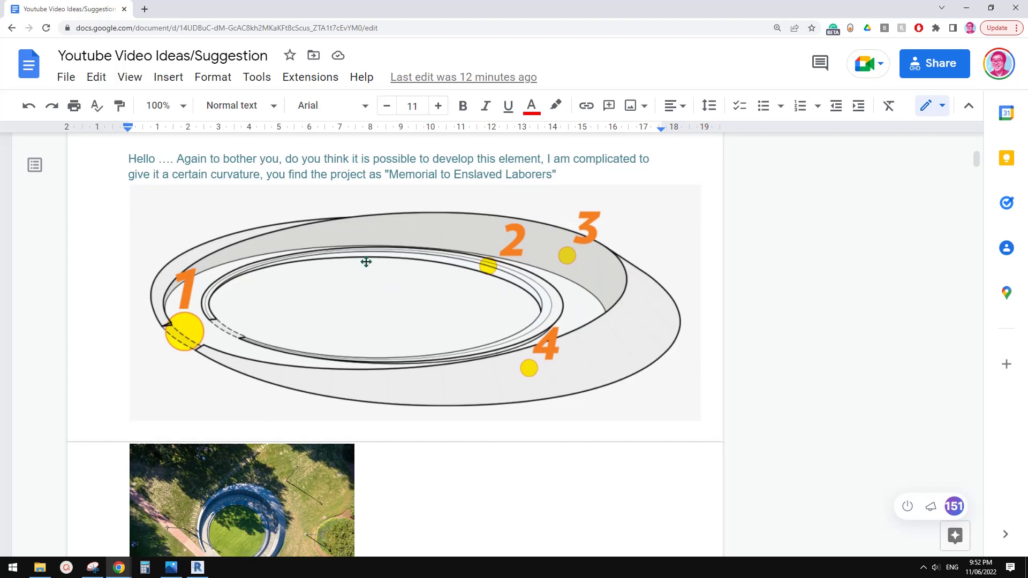
scroll(544, 328, down, 6)
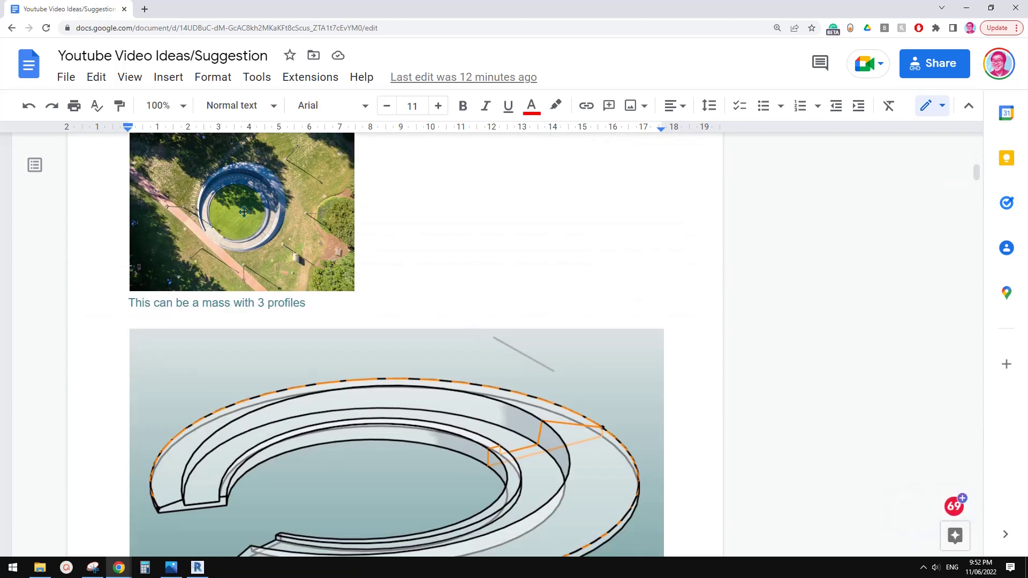
scroll(261, 277, down, 3)
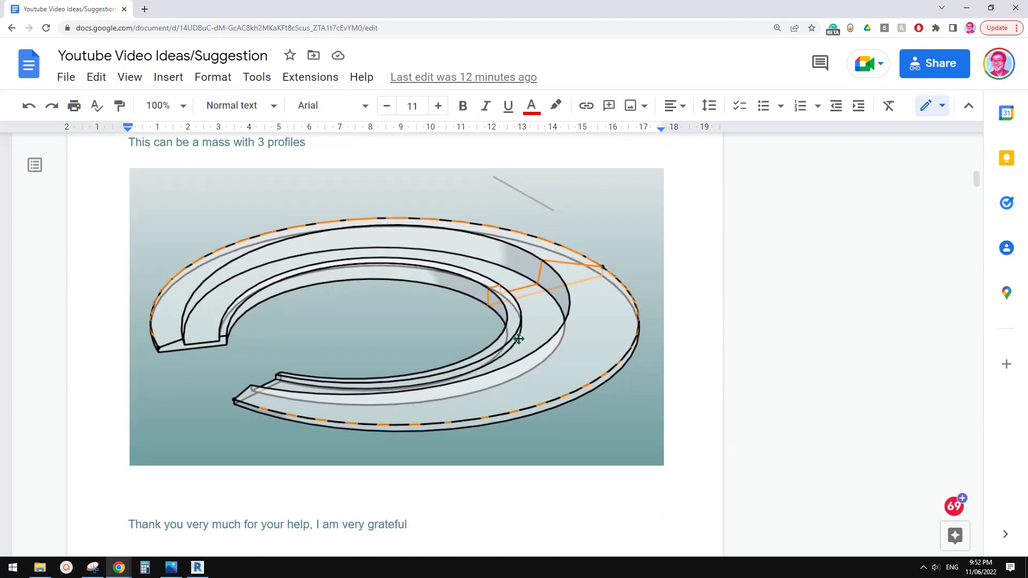
scroll(539, 378, up, 10)
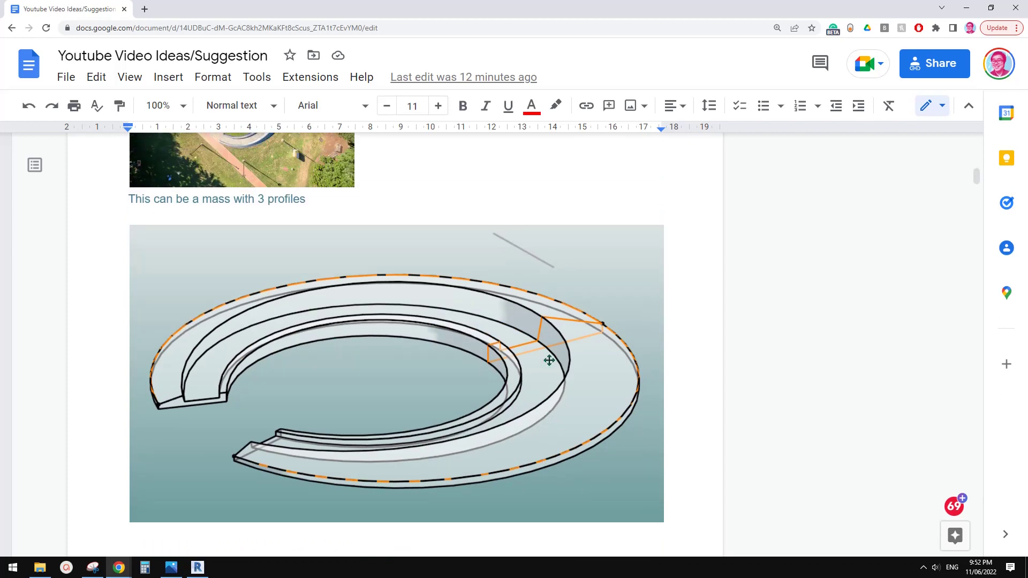
click(198, 568)
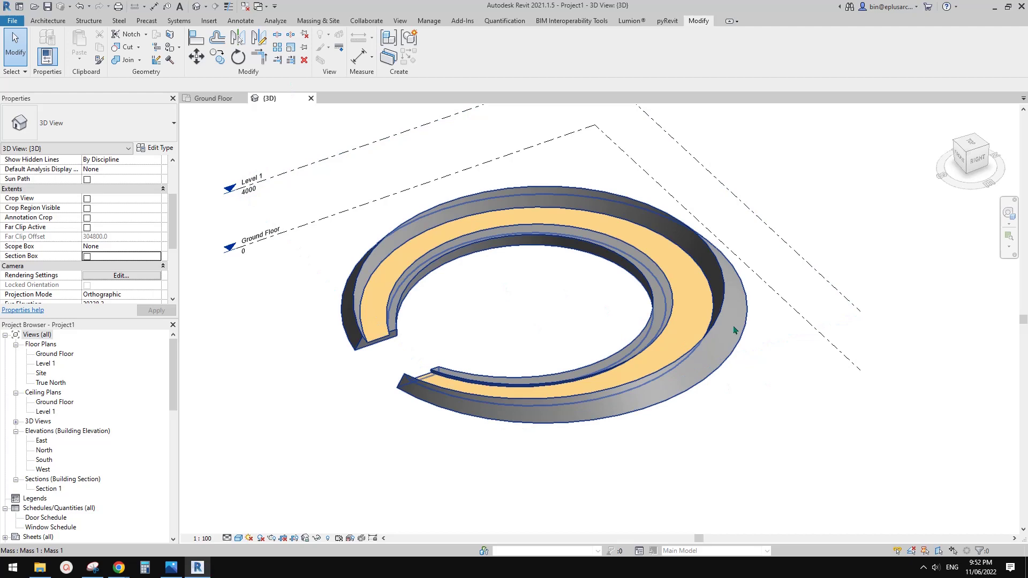
shift+middle_drag(692, 349, 690, 311)
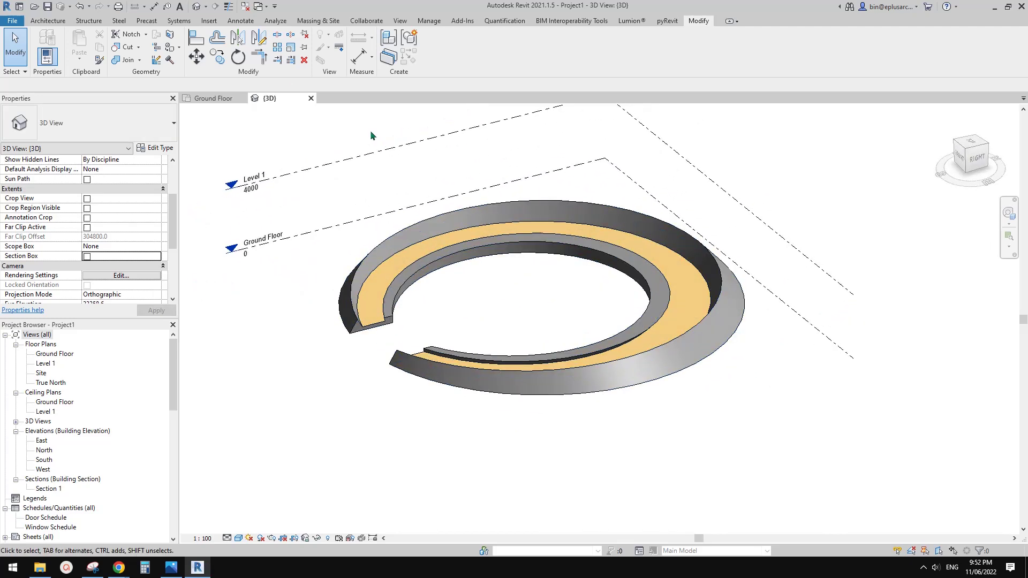
Close all views of the open ring project and create a new project
click(310, 98)
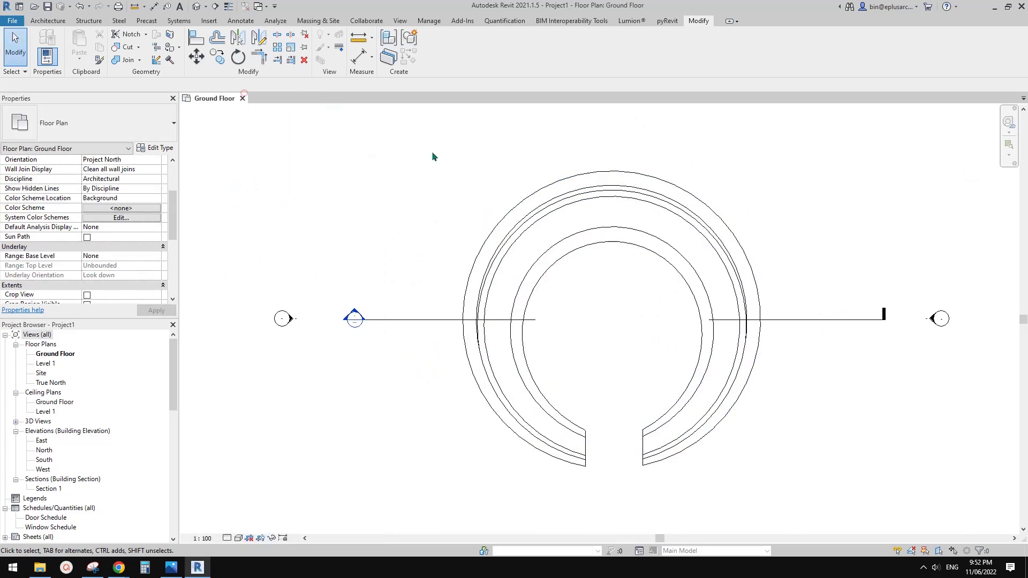
click(242, 98)
click(551, 282)
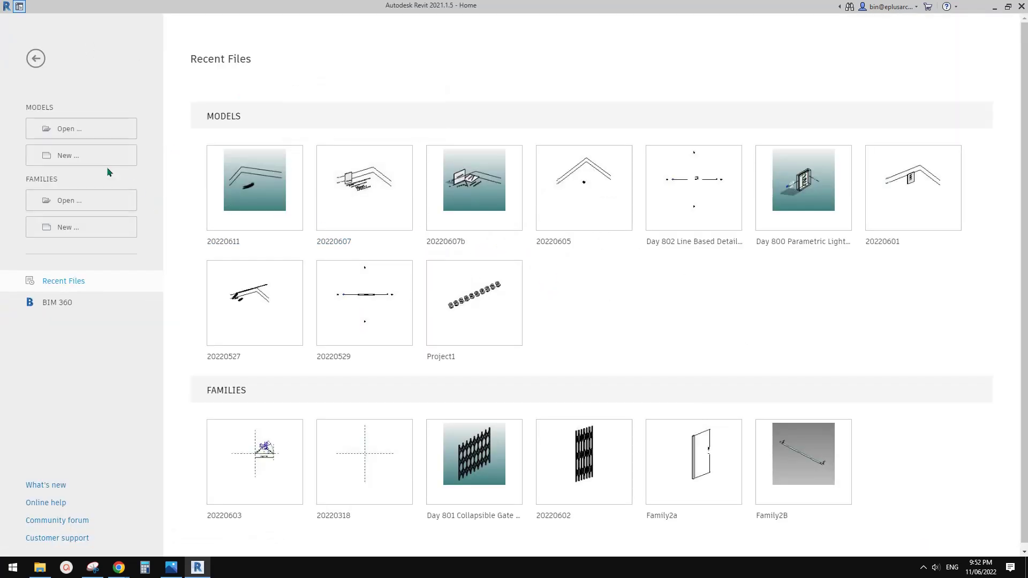
click(75, 155)
click(632, 262)
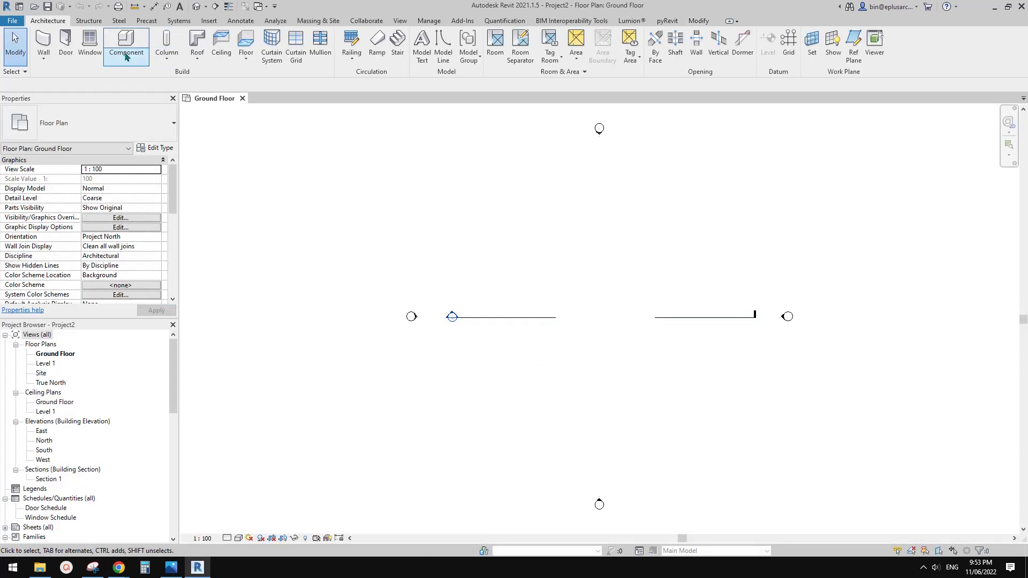
Start an in-place model in the Mass category, named Mass 1
click(126, 58)
click(145, 99)
click(302, 274)
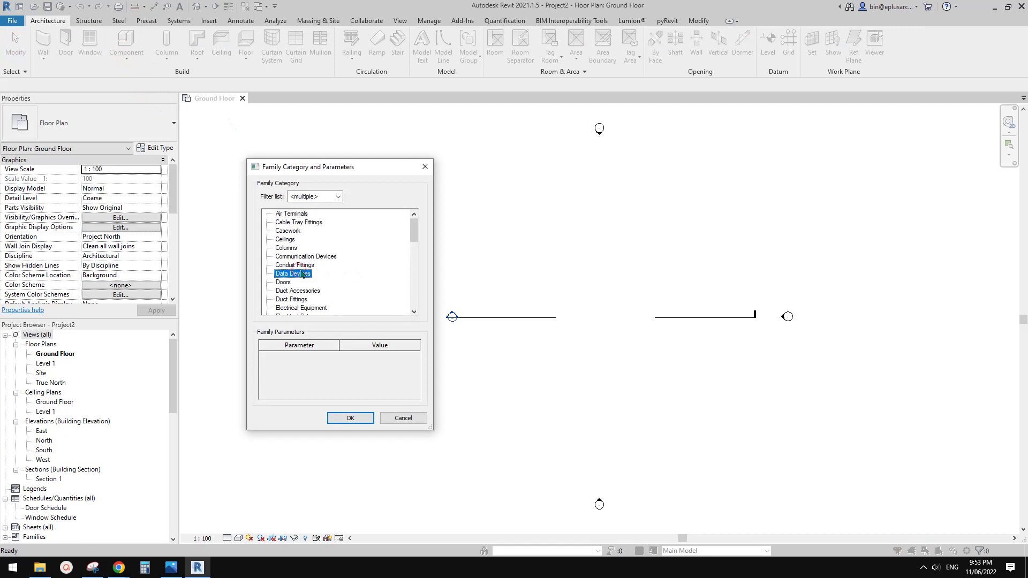
scroll(301, 274, down, 3)
click(285, 294)
click(358, 416)
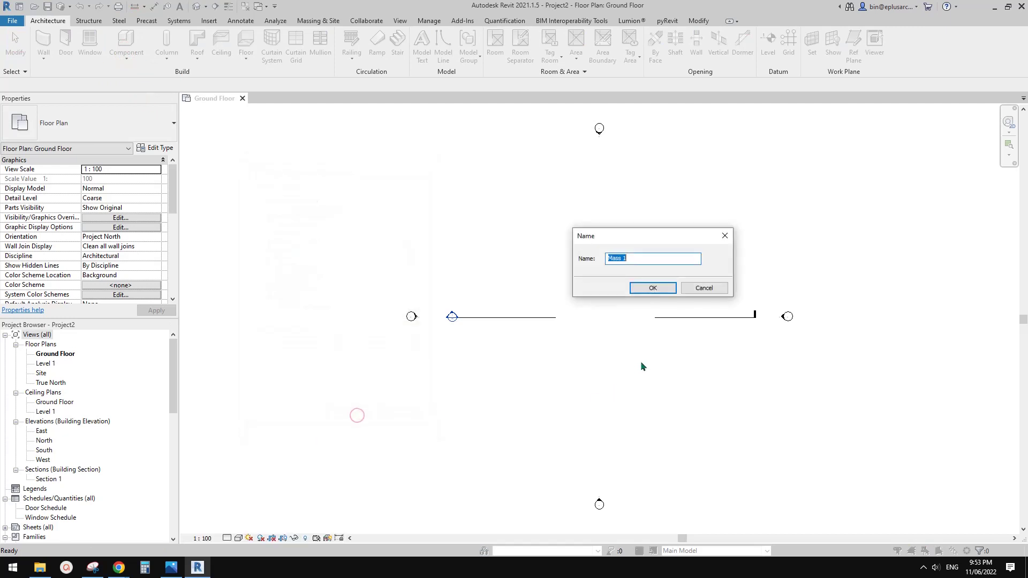
click(653, 287)
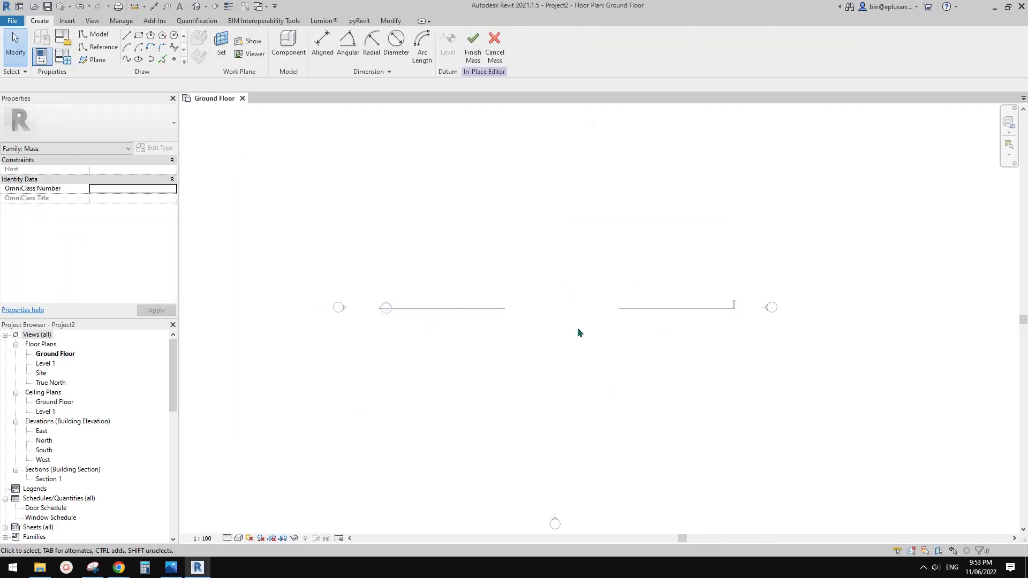
Switch to the reference document in Chrome and review the numbered drawing of the memorial ring
mouse_move(119, 567)
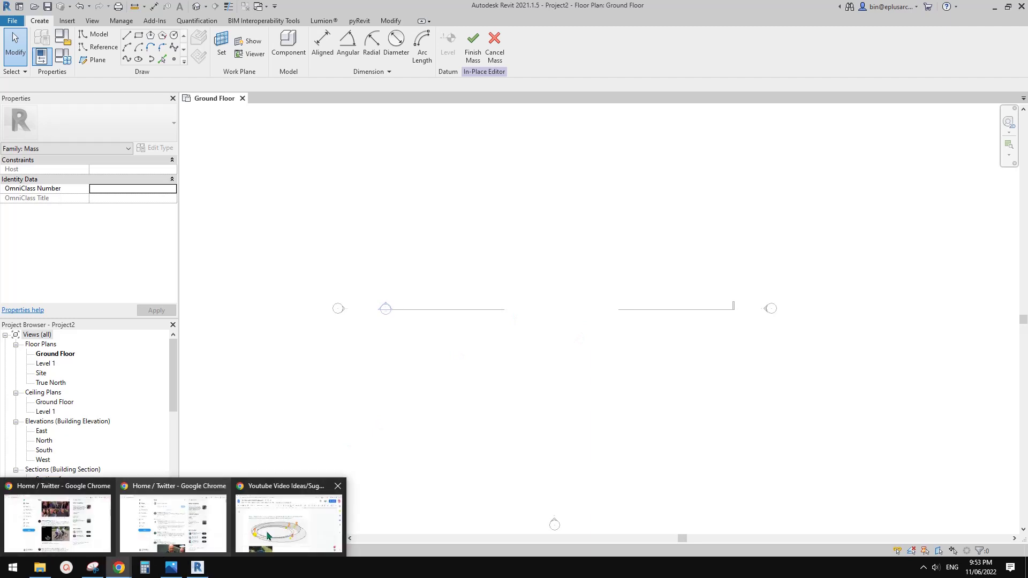
click(287, 516)
scroll(417, 316, up, 6)
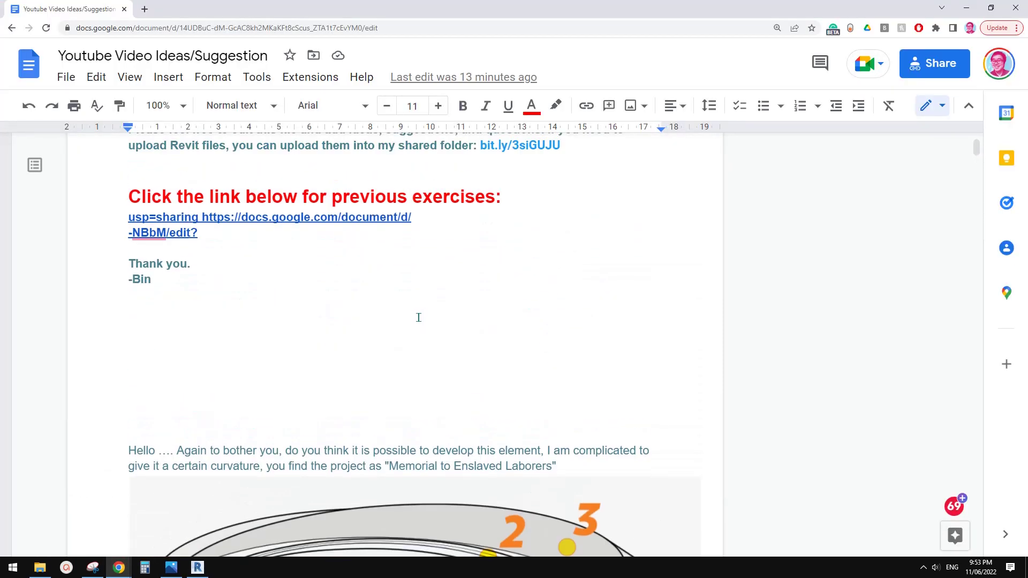
scroll(422, 347, down, 6)
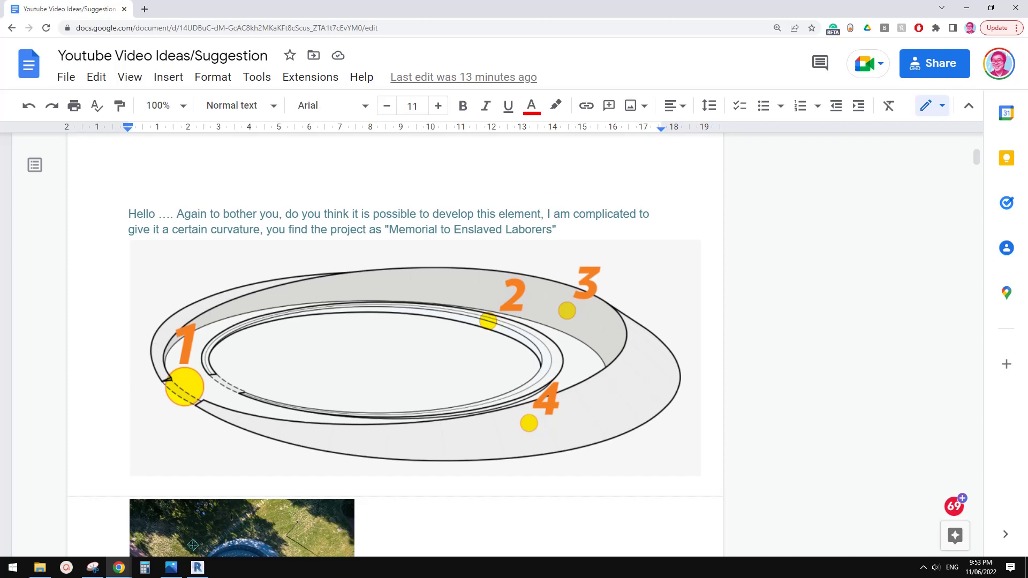
Switch to Revit and draw a circular reference line of 10000 radius on the Ground Floor plan, centred on the section line's midpoint
click(197, 567)
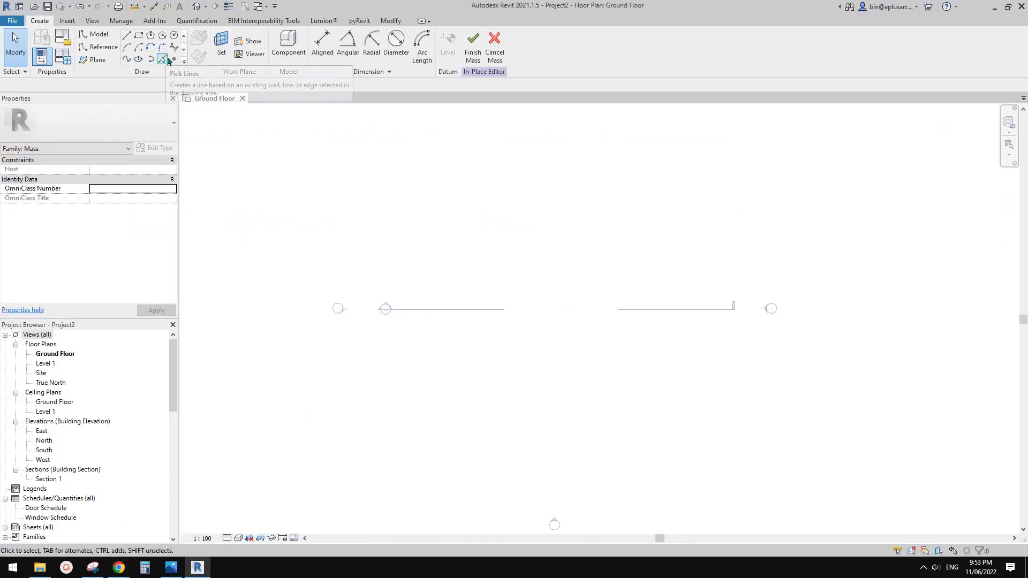
click(107, 49)
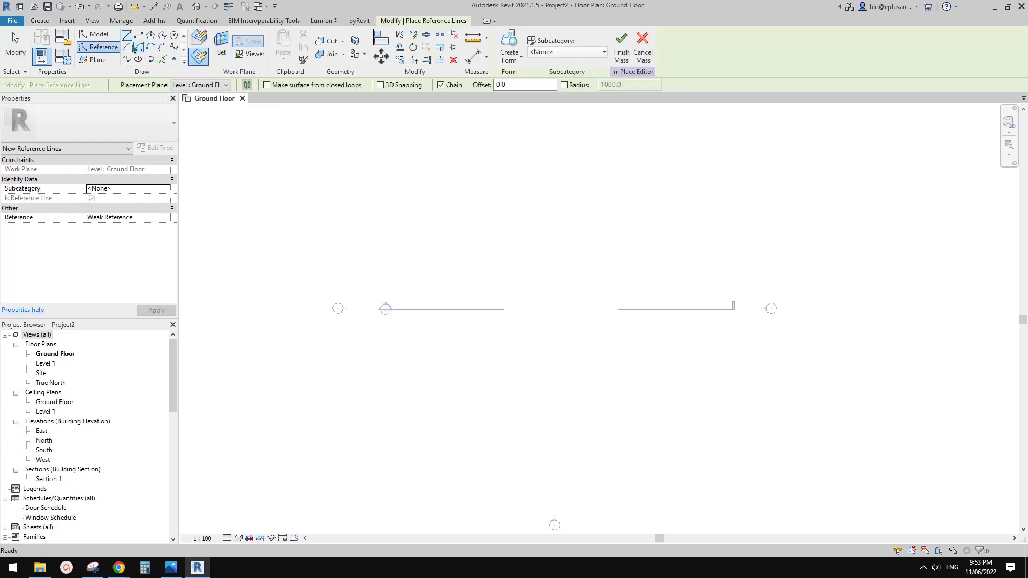
click(173, 35)
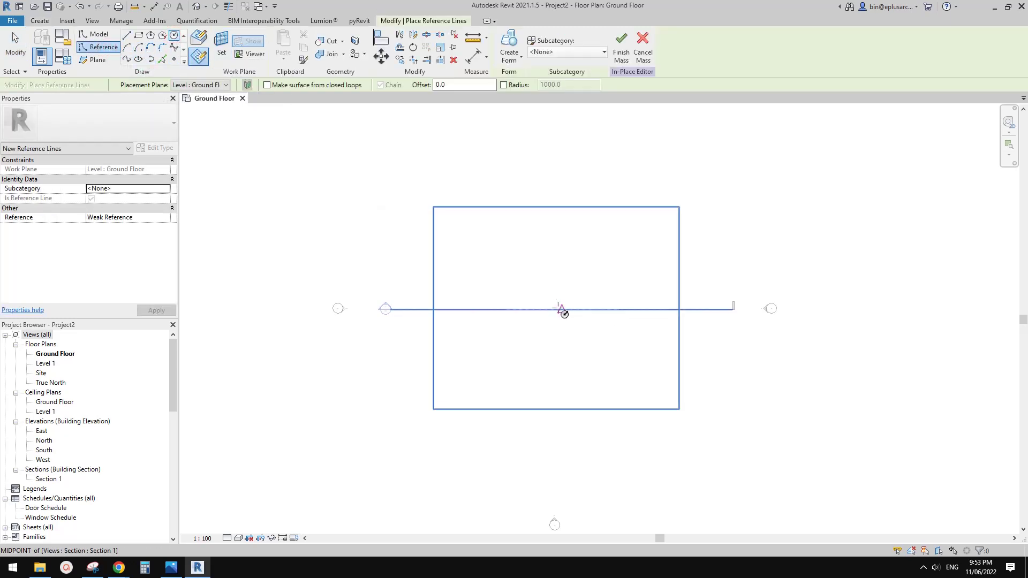
click(561, 310)
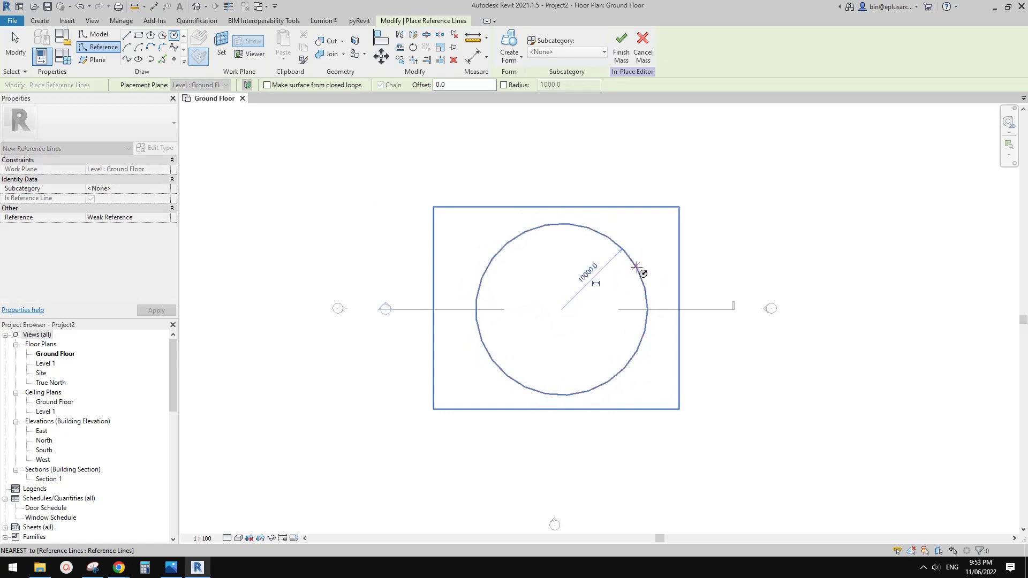
click(635, 267)
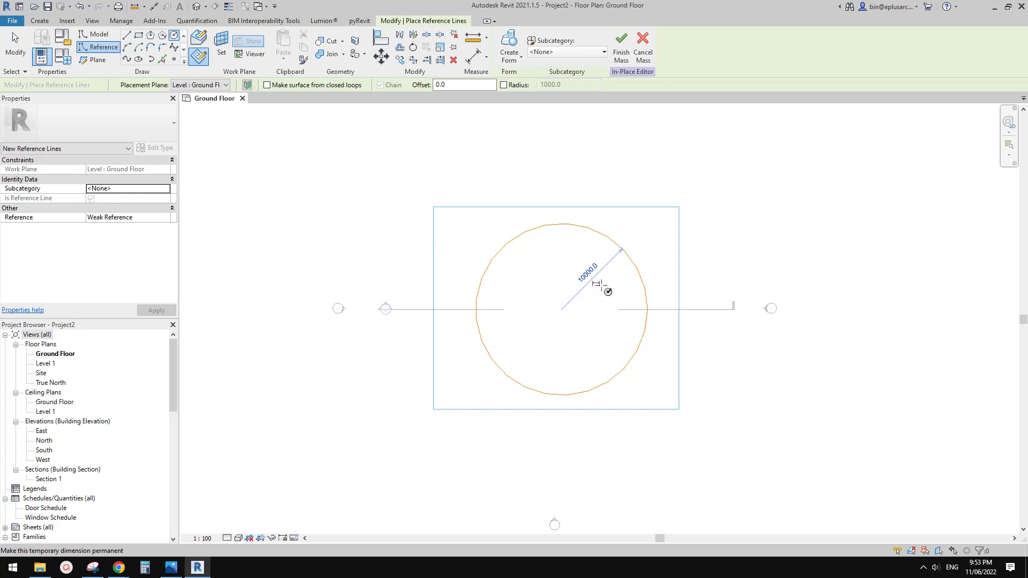
scroll(659, 336, up, 3)
key(Escape)
key(Escape)
scroll(589, 338, down, 1)
middle_drag(590, 339, 652, 345)
scroll(651, 346, up, 2)
click(672, 247)
middle_drag(513, 211, 540, 218)
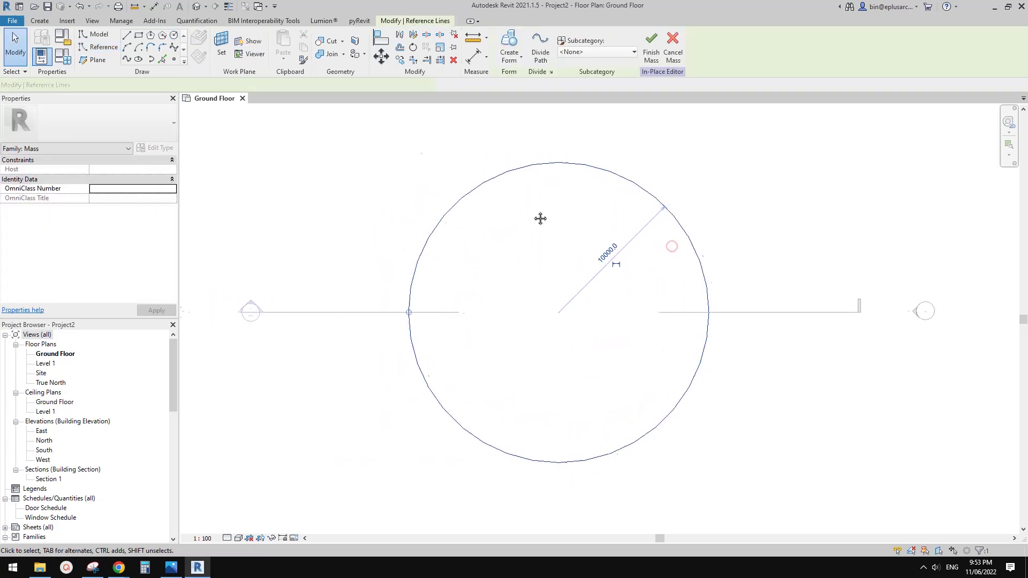
Open the default 3D view and place a reference point on the south quadrant of the reference circle
click(197, 7)
scroll(614, 336, up, 3)
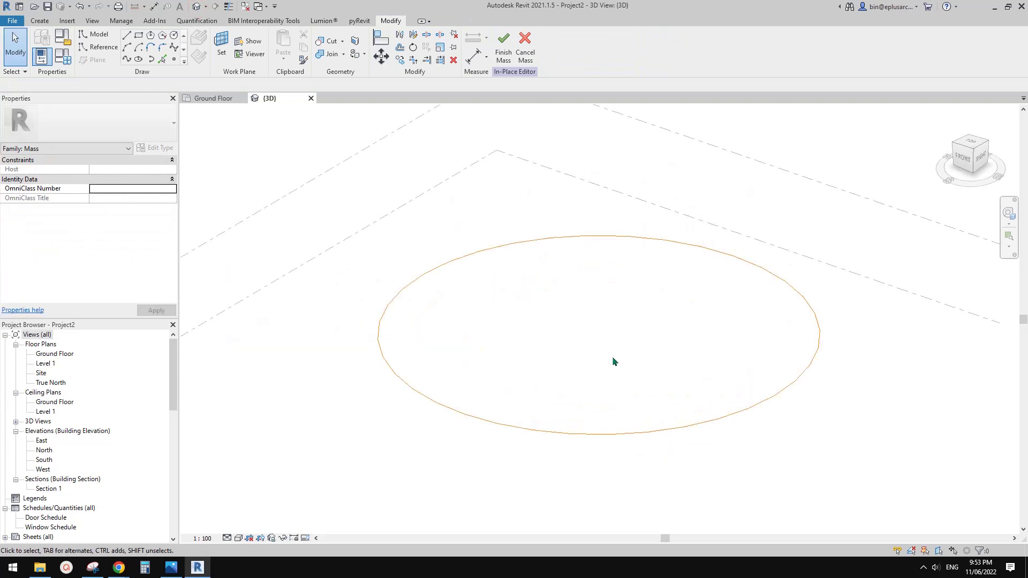
click(662, 432)
shift+middle_drag(655, 416, 626, 417)
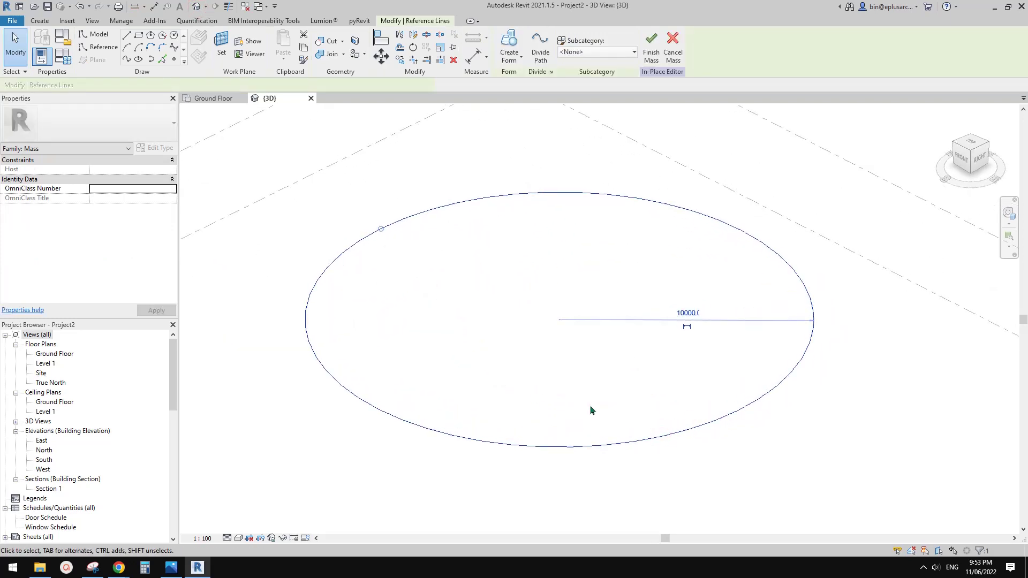
click(173, 61)
click(173, 60)
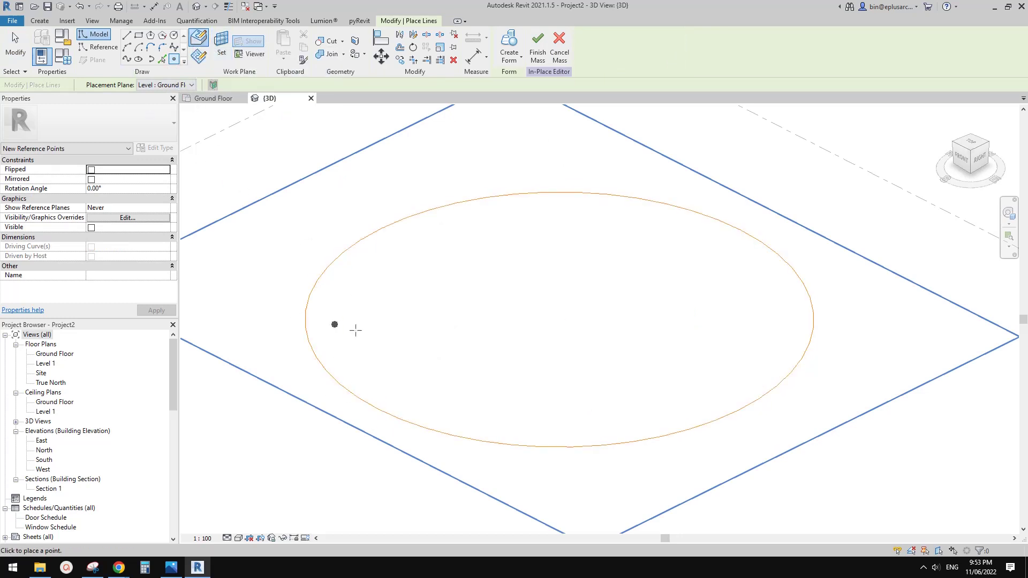
click(377, 409)
key(Escape)
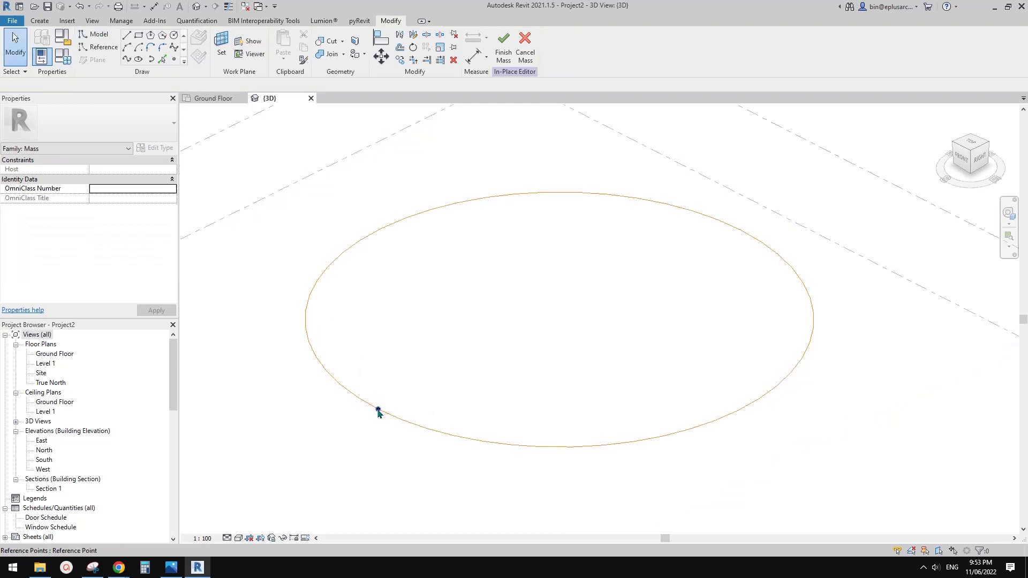
Select the reference point on the circle and examine the orientation of its work plane from above and in perspective
click(378, 409)
middle_drag(437, 392, 481, 390)
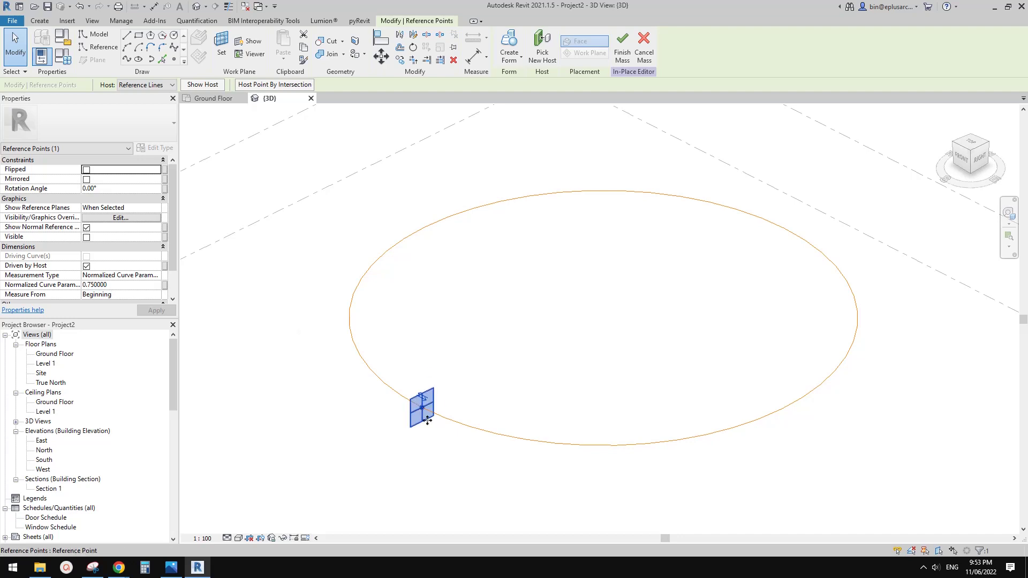
shift+middle_drag(450, 407, 589, 461)
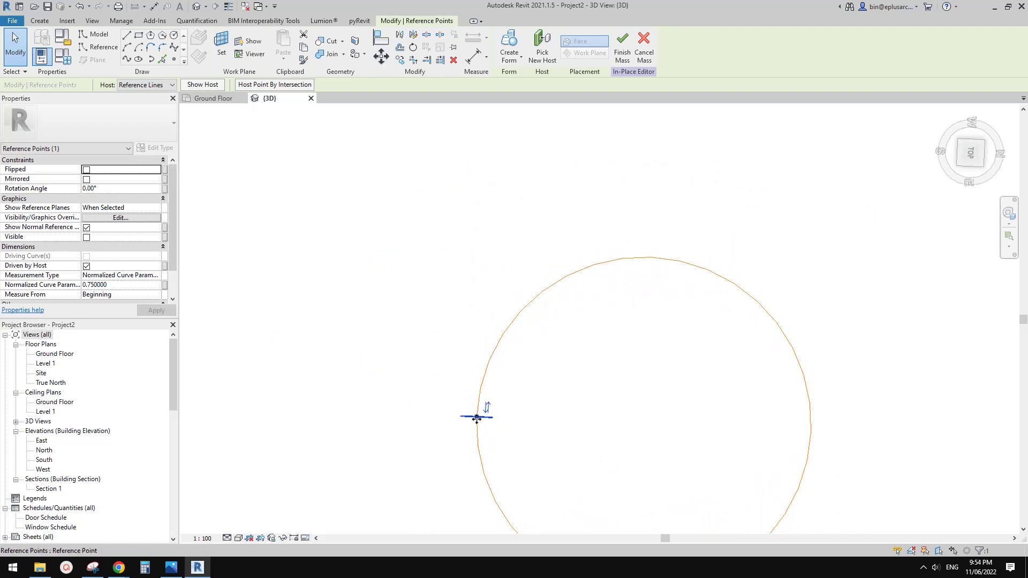
mouse_move(477, 419)
shift+middle_down()
mouse_move(627, 374)
mouse_move(547, 429)
mouse_move(589, 459)
mouse_move(578, 489)
shift+middle_up()
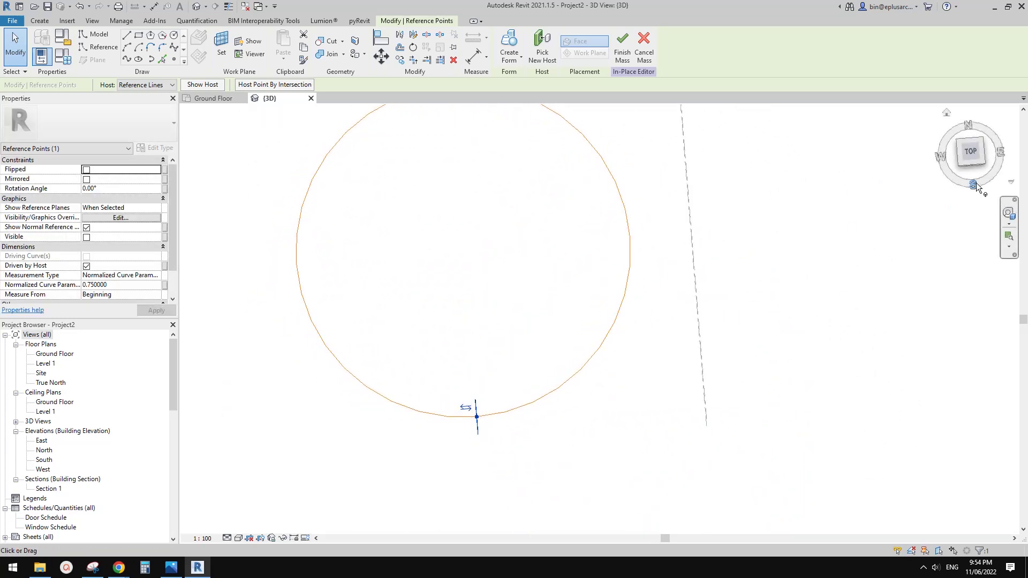
shift+middle_drag(551, 327, 544, 339)
shift+middle_drag(471, 402, 505, 386)
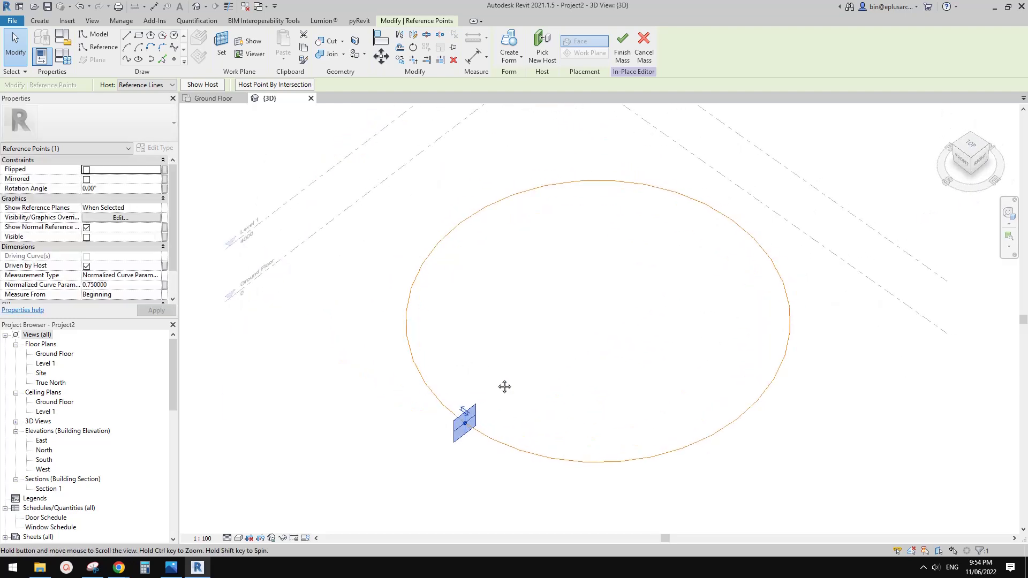
key(Escape)
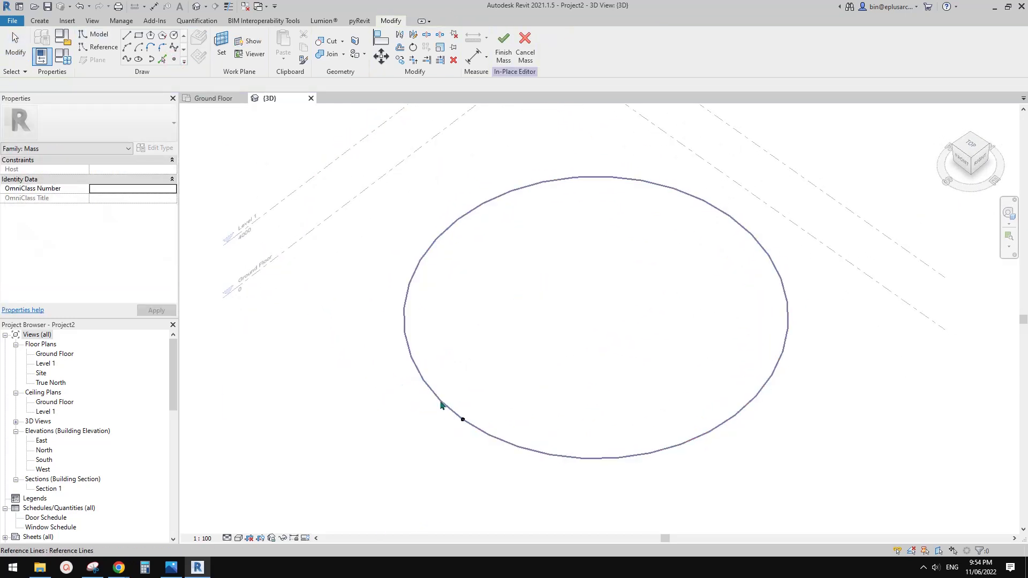
scroll(441, 405, up, 1)
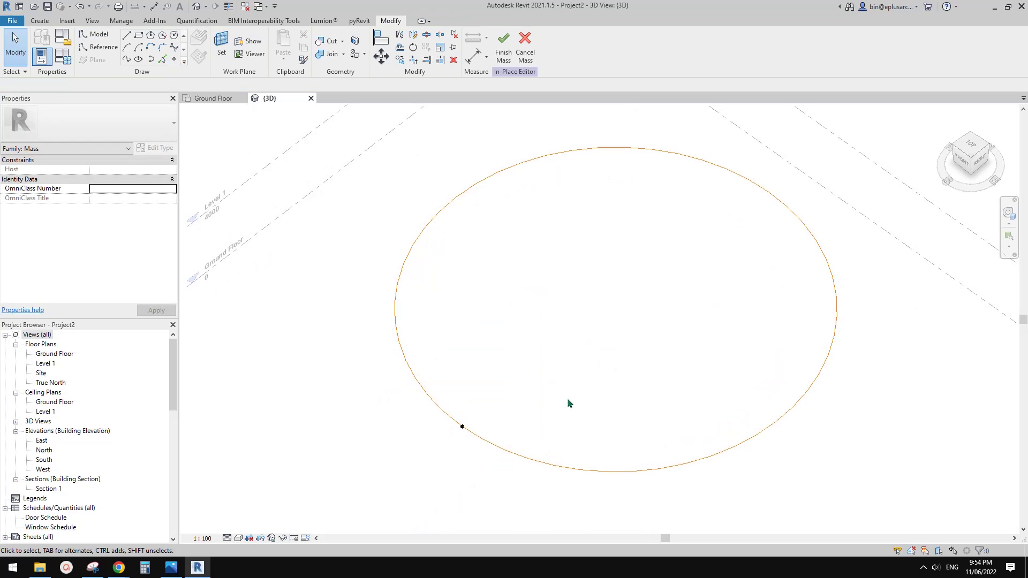
middle_drag(490, 418, 416, 395)
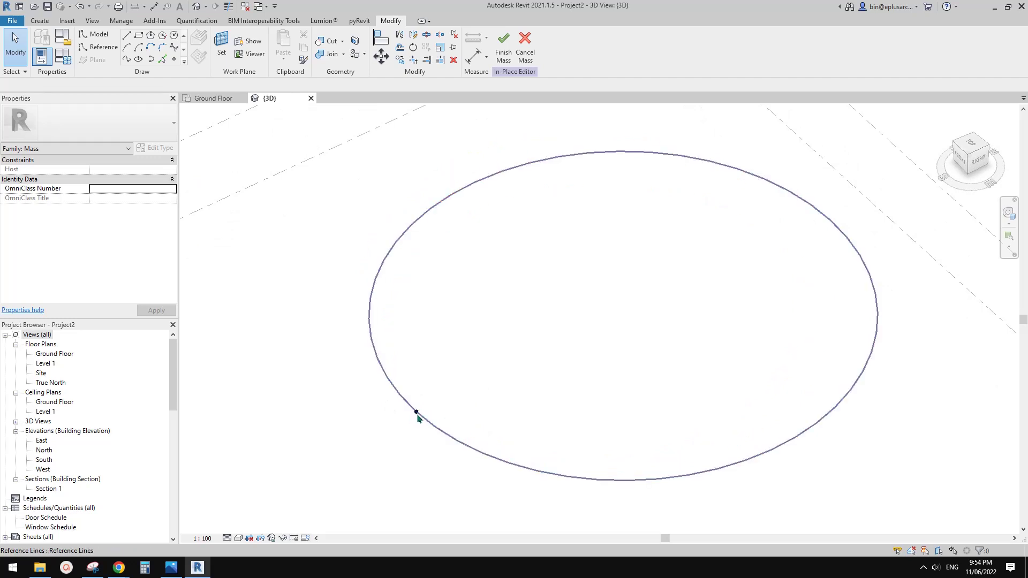
Switch to the reference document in Chrome and compare the memorial's ring drawing with its aerial photo
mouse_move(119, 567)
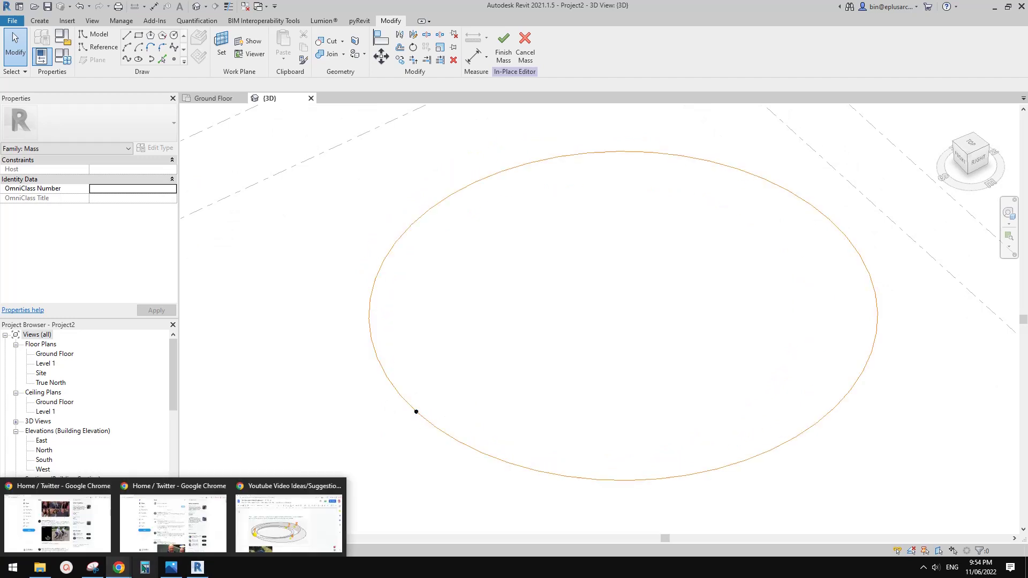
click(295, 522)
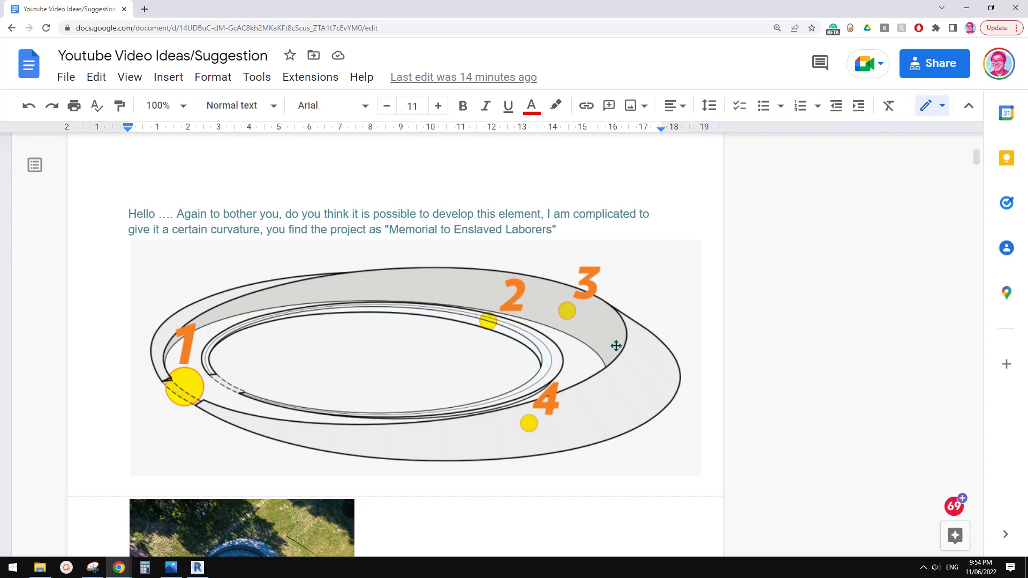
scroll(423, 369, up, 3)
scroll(416, 370, down, 5)
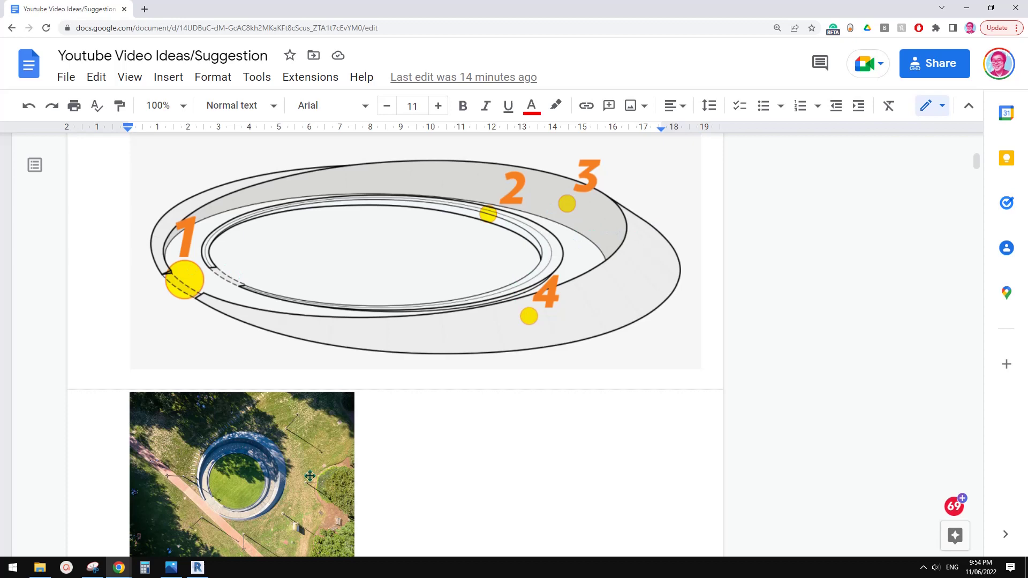
Switch to Snipping Tool, capture the ring drawing from the document, and erase the pen stroke drawn across it
click(92, 568)
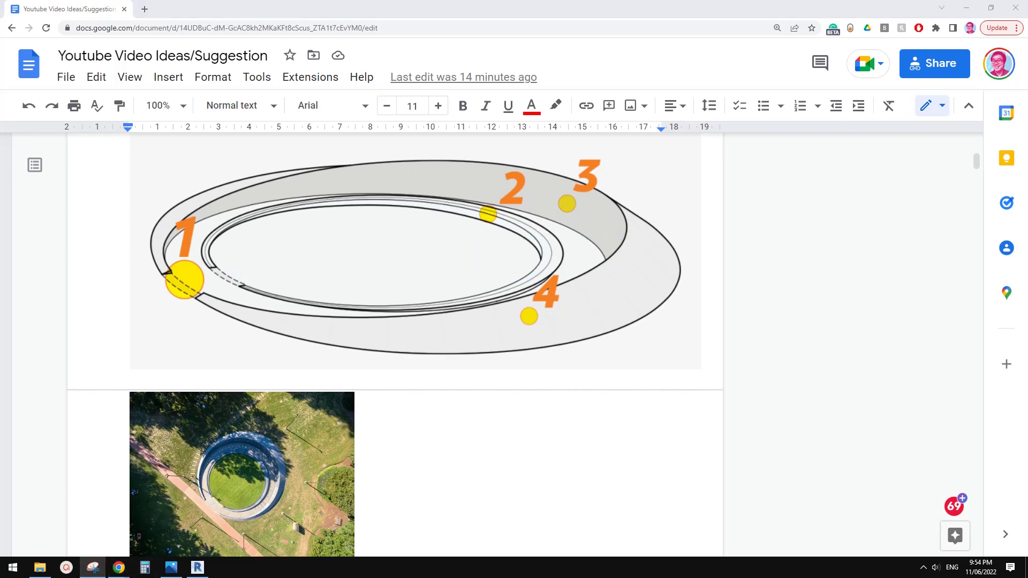
drag(338, 125, 839, 443)
drag(461, 247, 730, 217)
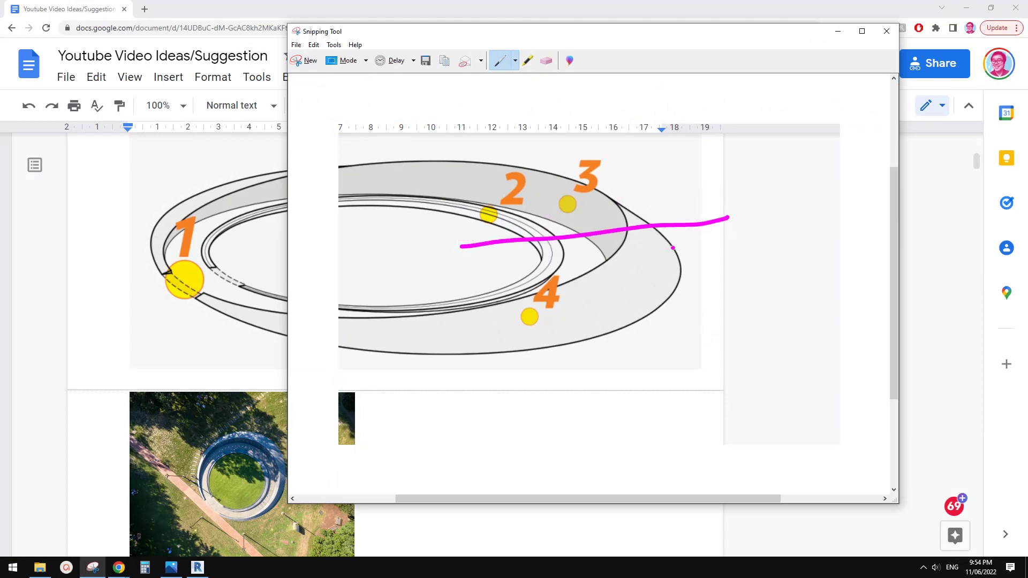
click(547, 60)
click(668, 225)
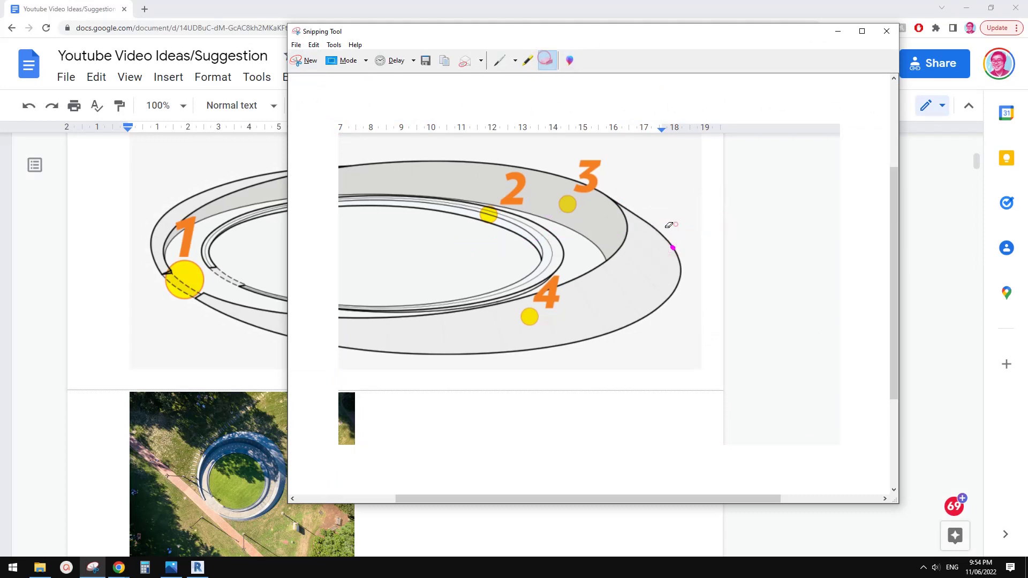
Trace the memorial's cross-section on the snip with the pen, outlining the pointed wall, flat base and small inner bench
click(503, 60)
drag(676, 249, 629, 219)
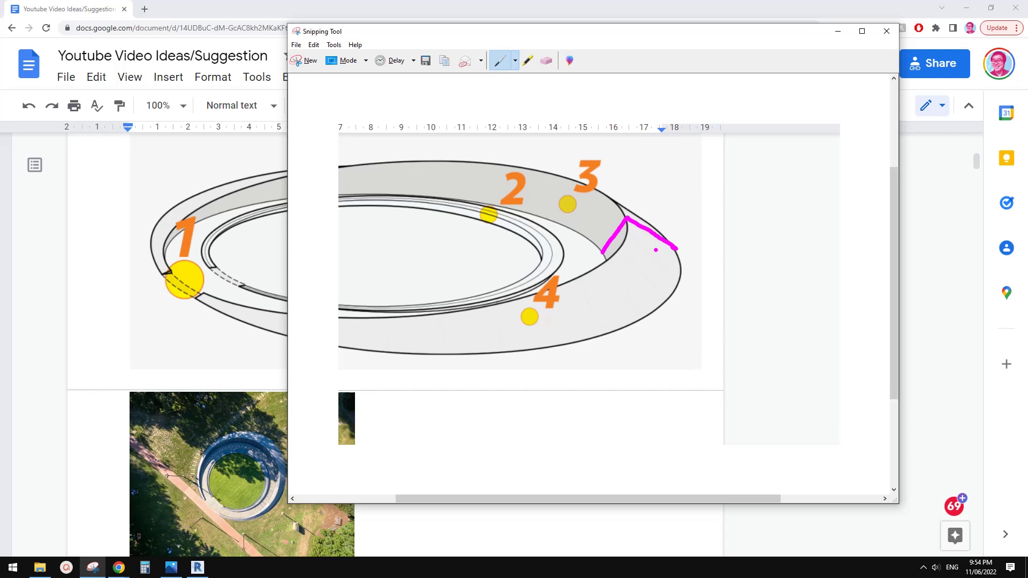
drag(674, 260, 609, 266)
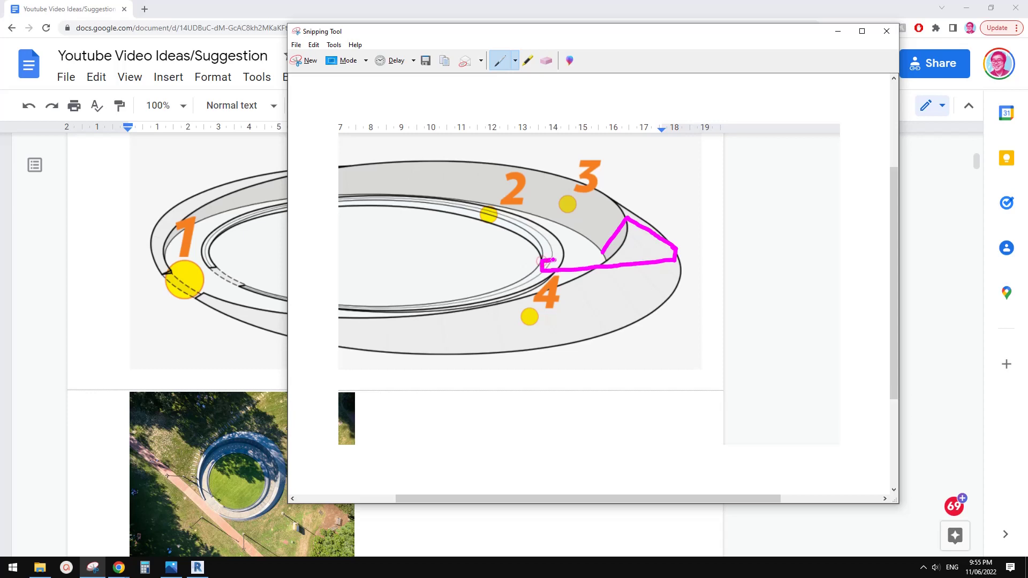
drag(553, 260, 559, 260)
Switch to Revit, slide the reference point to the circle's far side, and set its Normalized Curve Parameter to 0.25
click(198, 568)
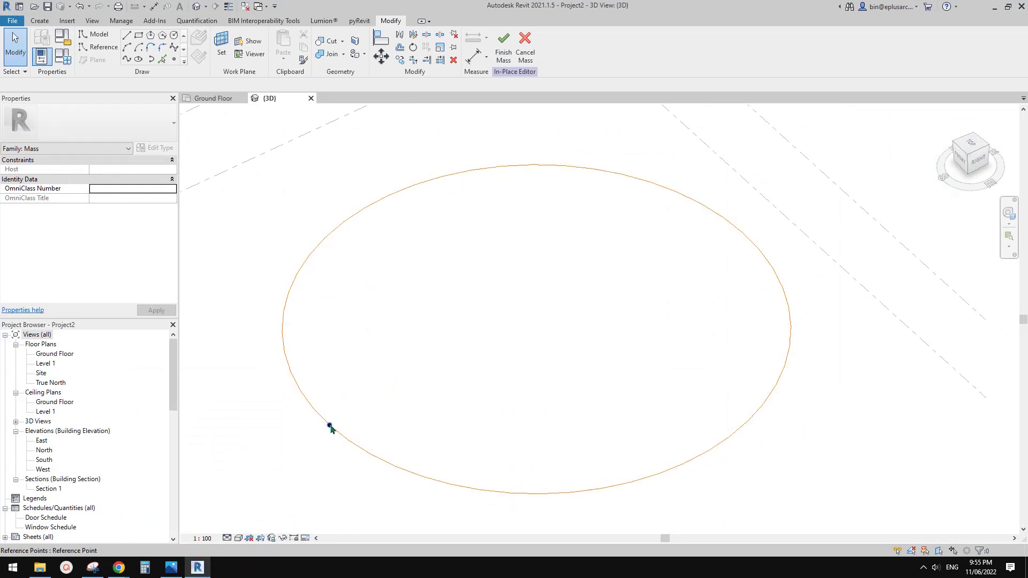
drag(330, 426, 770, 265)
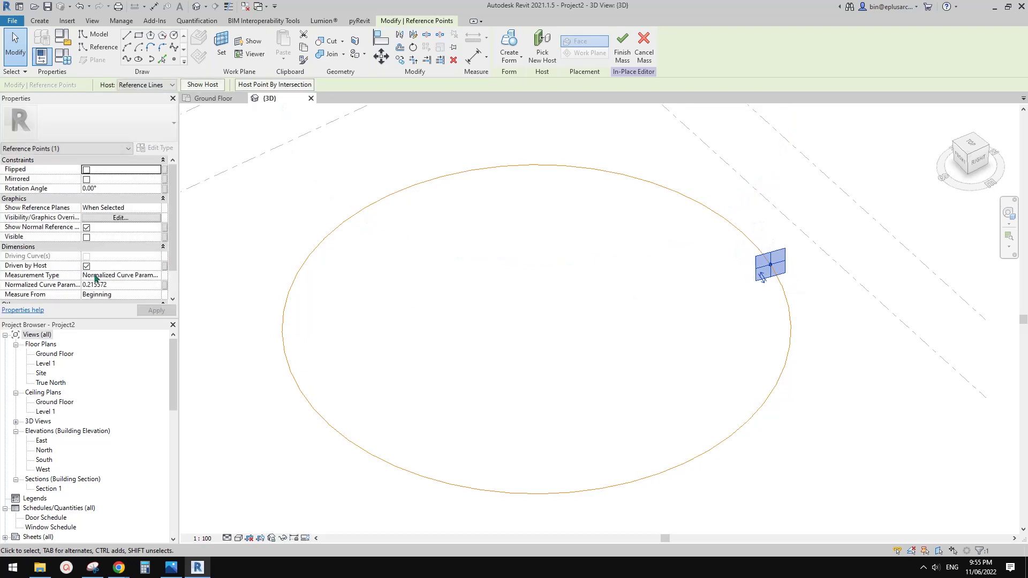
click(137, 287)
text(0.25)
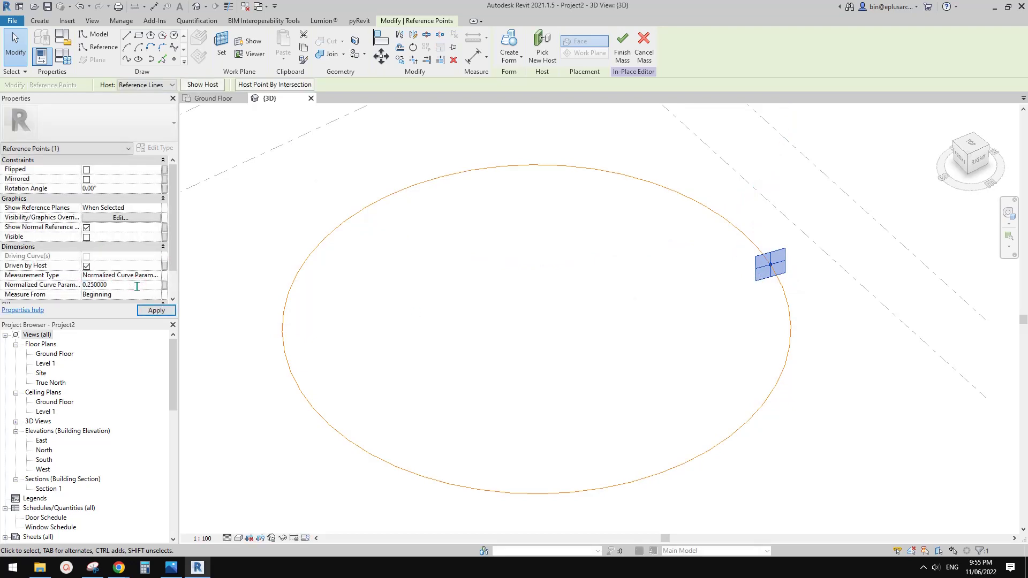
Draw reference lines on the point's work plane for the pointed wall, rising from the point and descending about 1600 inside the circle
click(99, 47)
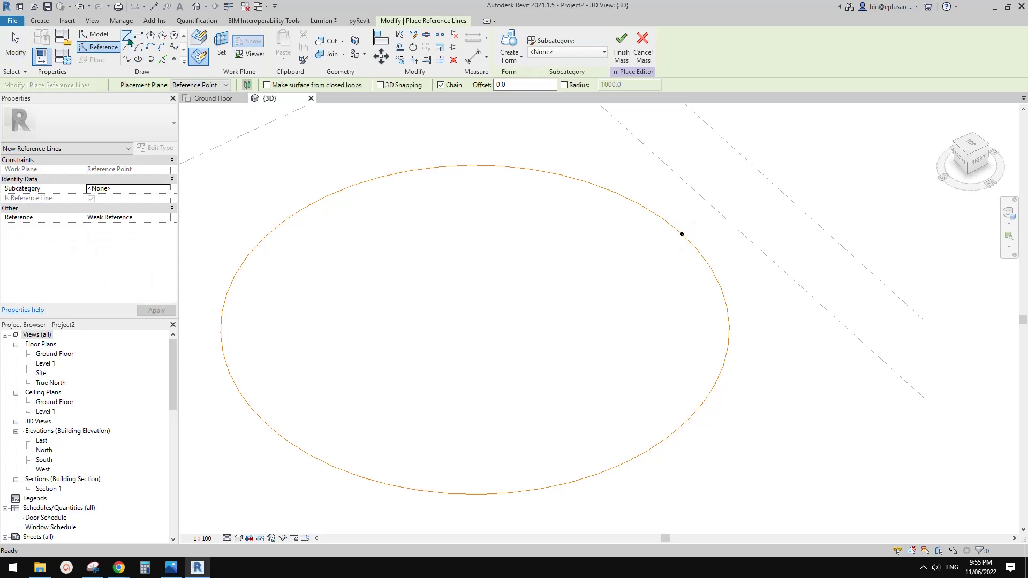
scroll(657, 266, up, 5)
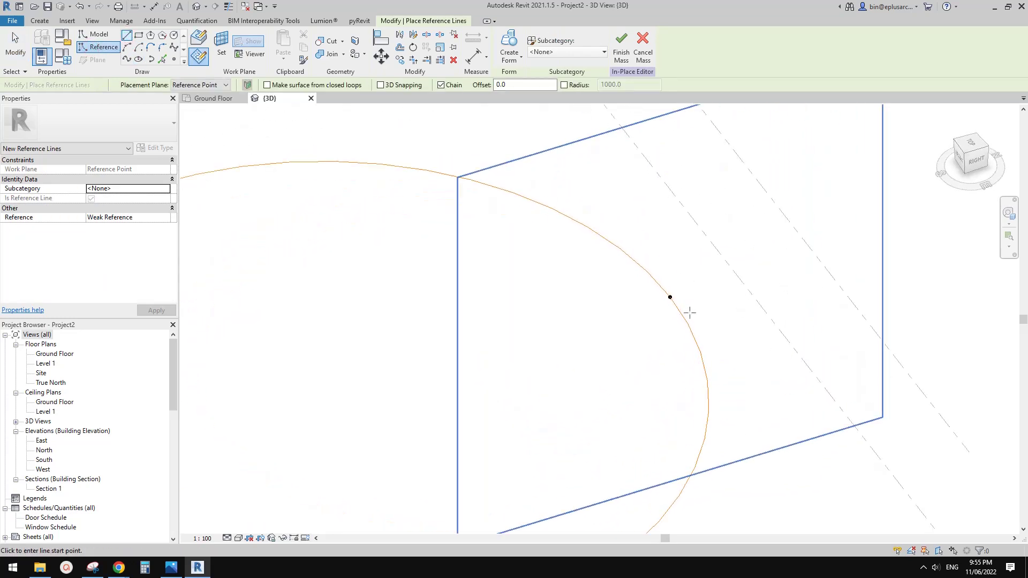
scroll(690, 313, up, 2)
middle_drag(672, 310, 643, 261)
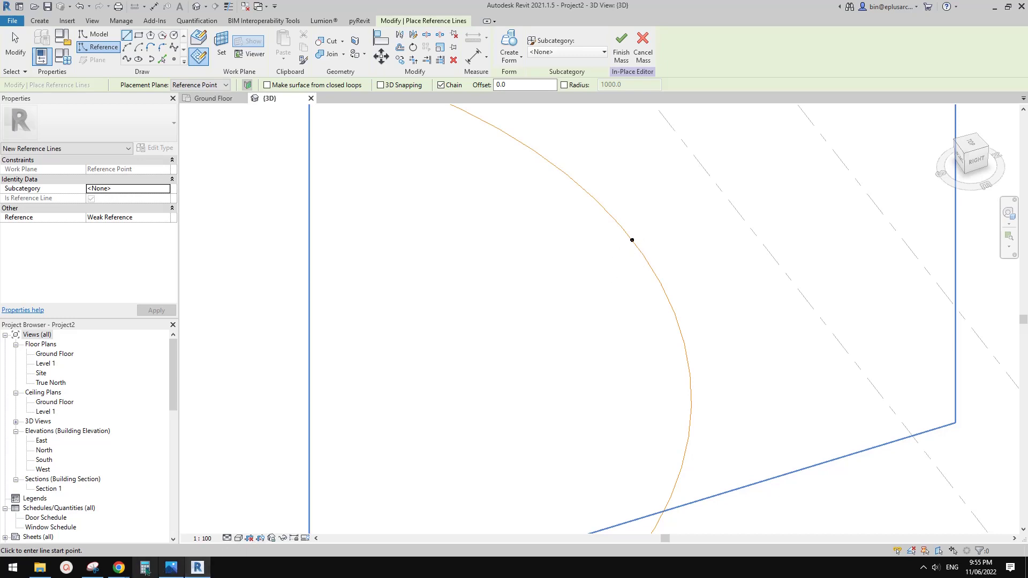
click(93, 569)
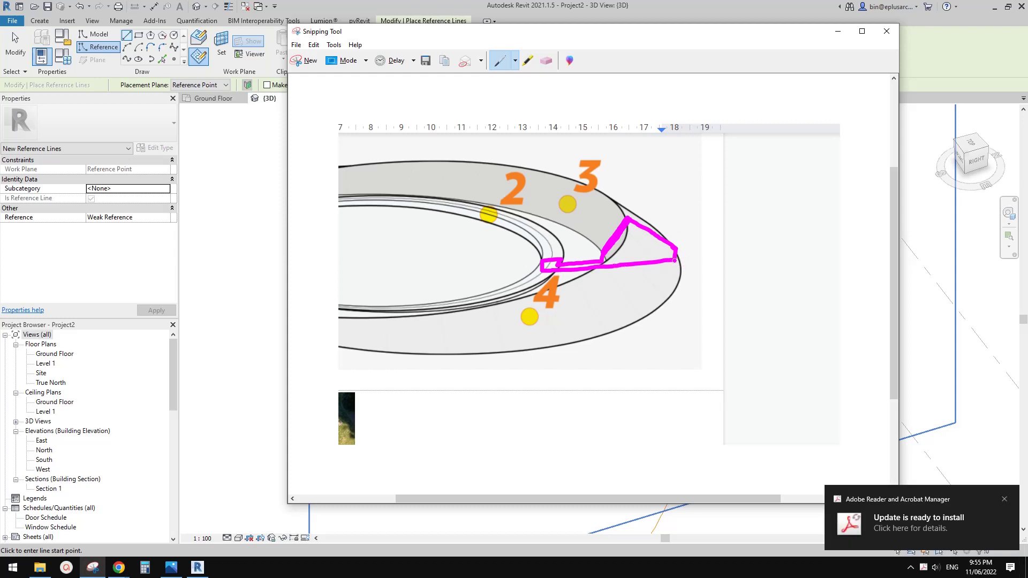
click(917, 289)
click(632, 239)
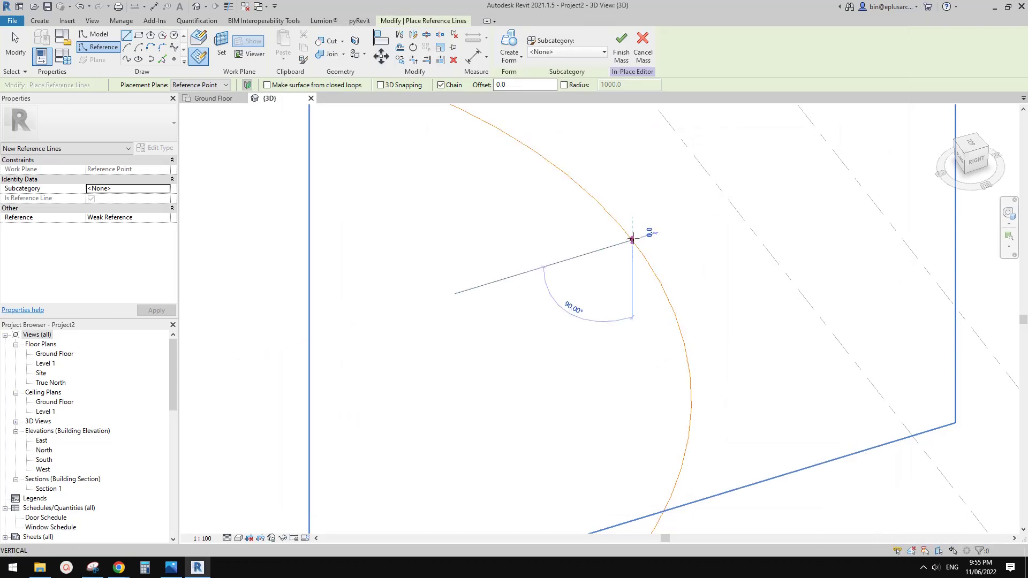
click(573, 165)
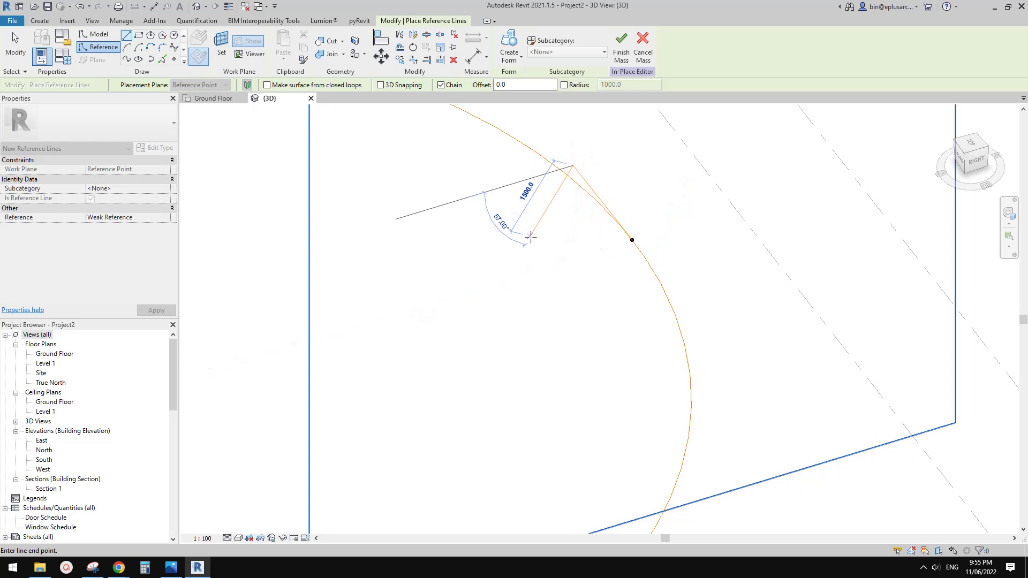
click(536, 244)
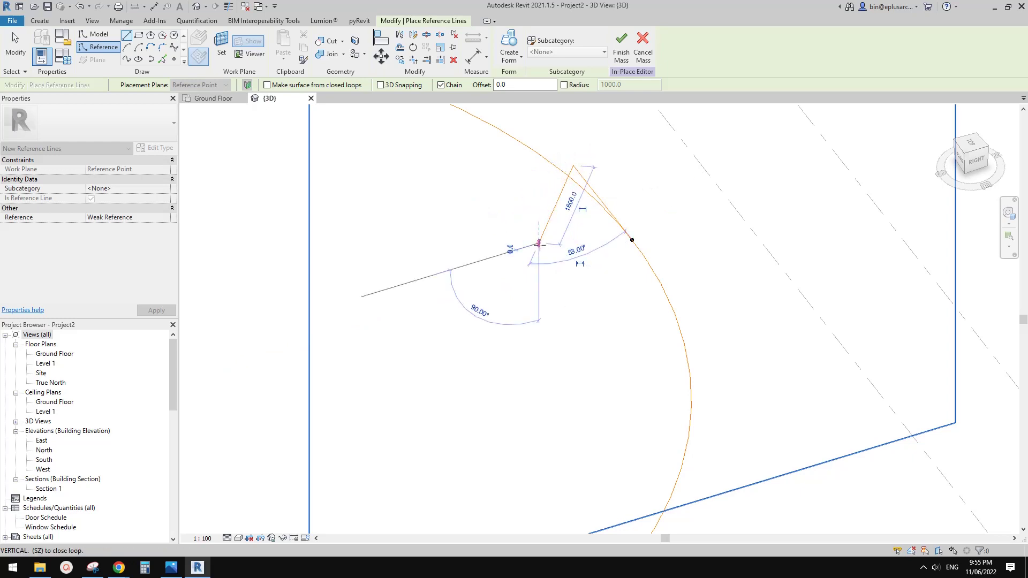
Continue the reference lines with the floor and the notched bench, and close the profile with a base line from the reference point
click(475, 262)
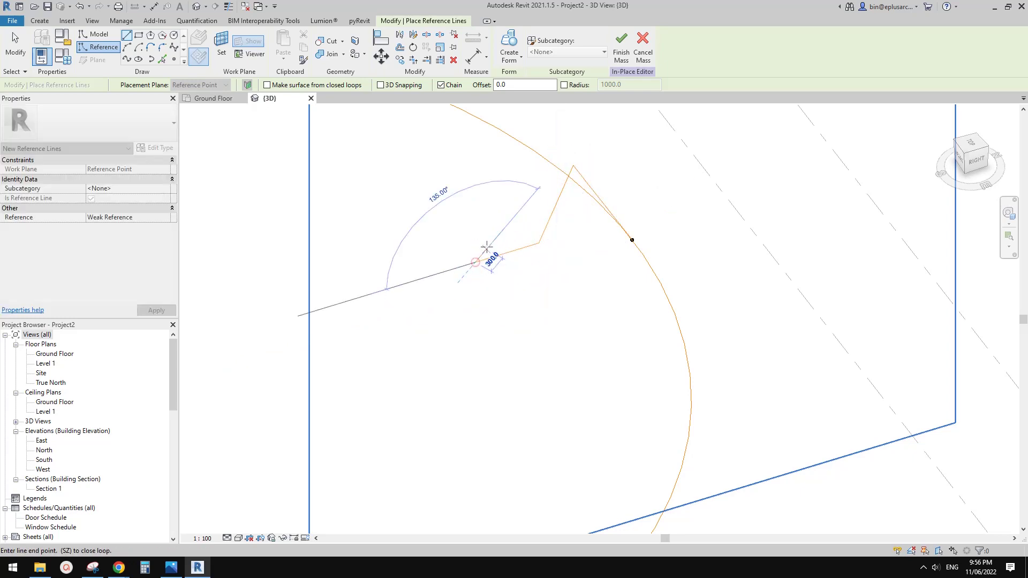
click(488, 246)
click(457, 254)
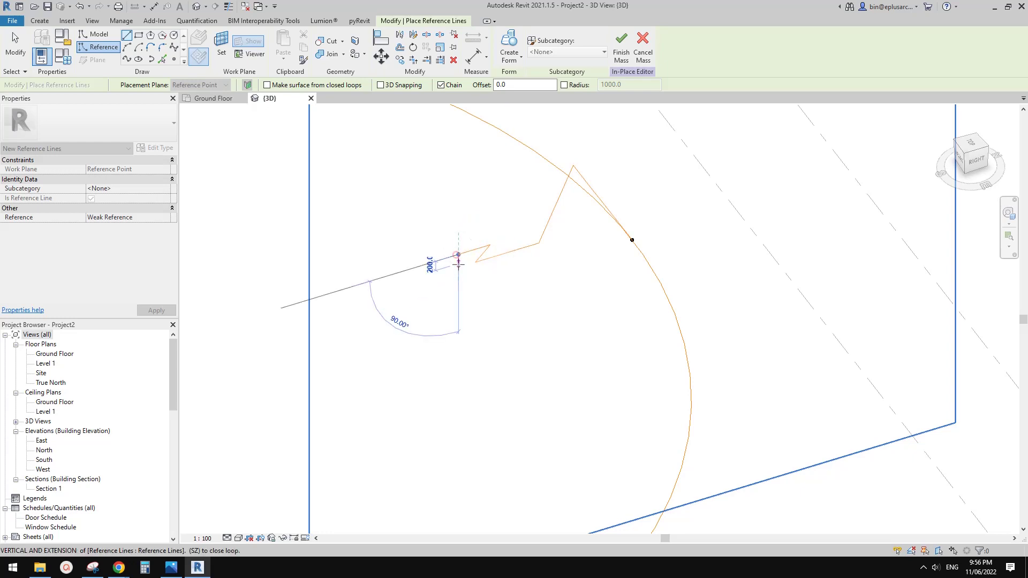
click(458, 278)
key(Escape)
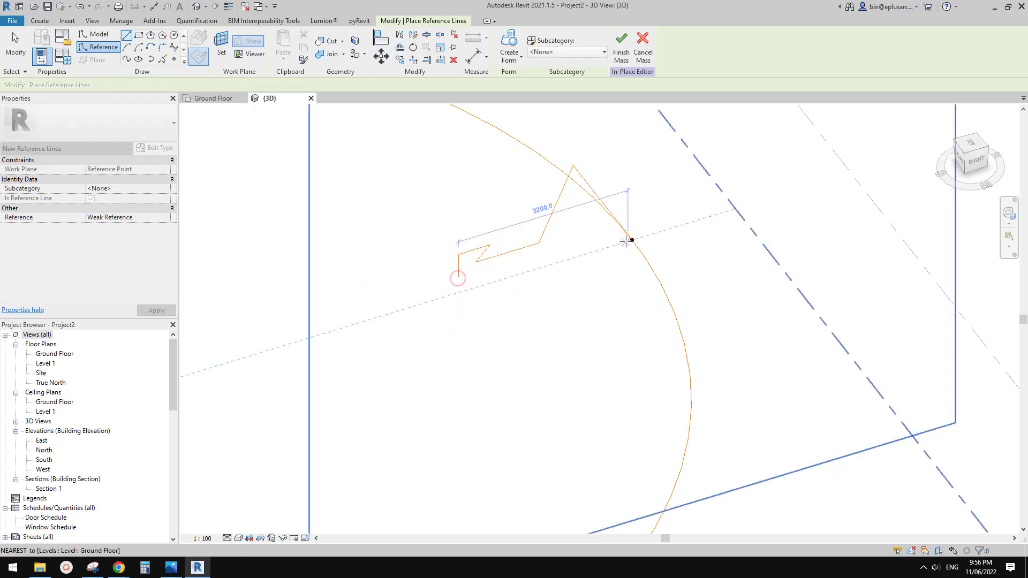
click(632, 240)
click(467, 289)
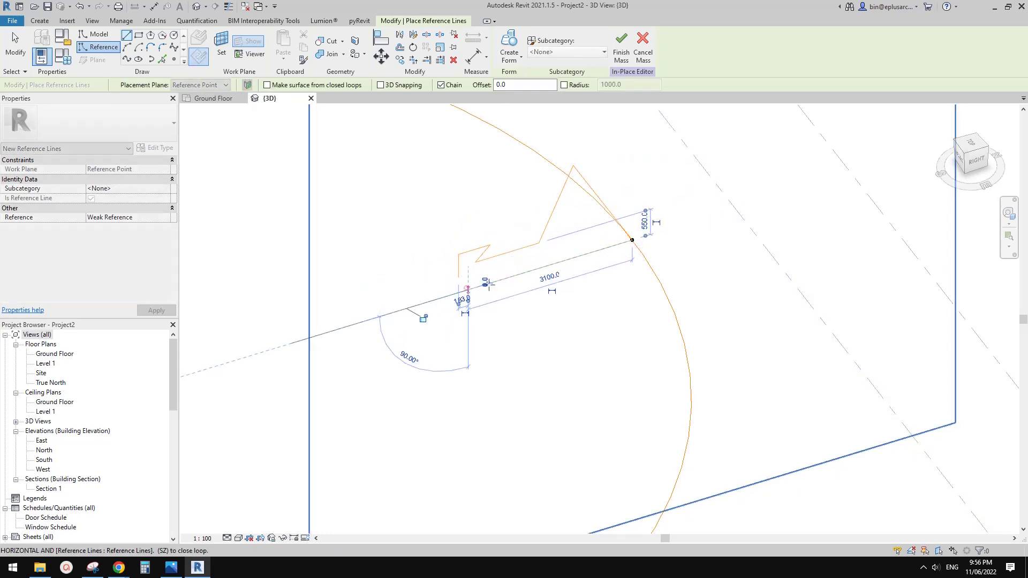
key(Escape)
key(Escape)
click(491, 285)
key(Escape)
Lengthen the profile by moving its vertical end line further toward the circle's centre
scroll(732, 237, down, 1)
middle_drag(579, 253, 682, 211)
key(Tab)
scroll(736, 268, down, 3)
middle_drag(742, 270, 724, 251)
scroll(724, 252, up, 5)
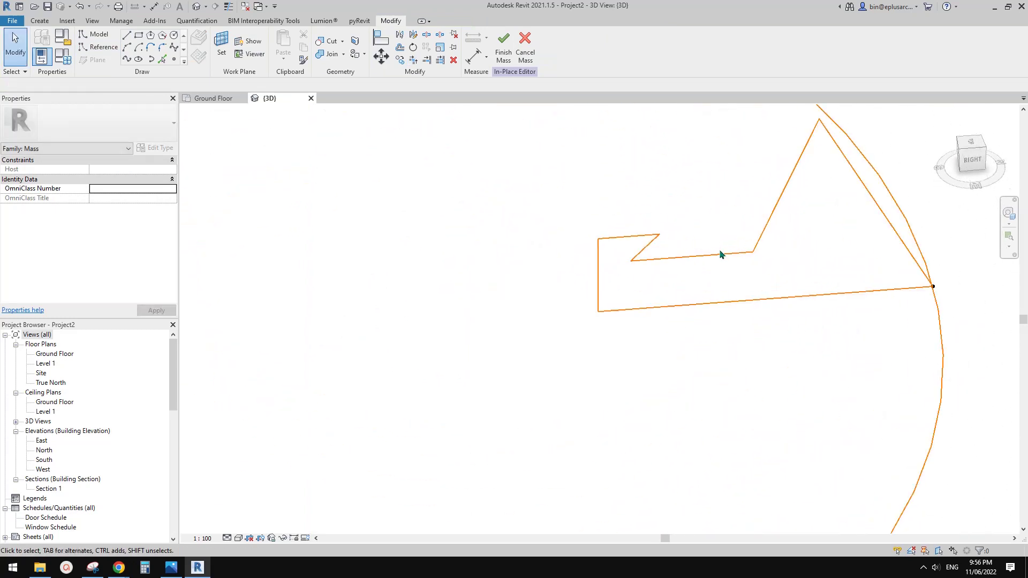
key(Tab)
key(Tab)
drag(599, 268, 559, 271)
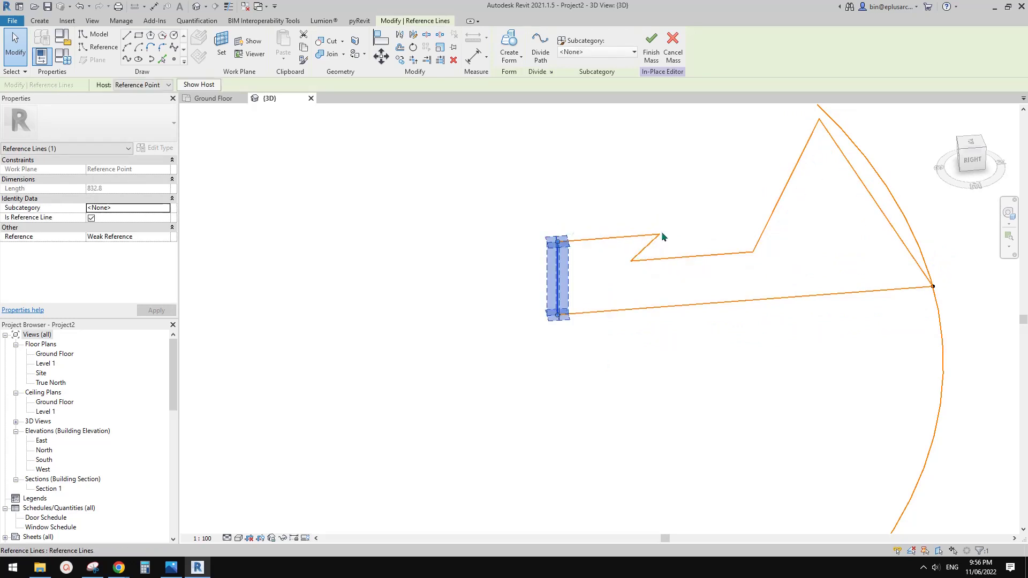
Pull back the bench's overhanging corner and nudge the bench top, slanted edge and floor lines down together
click(662, 236)
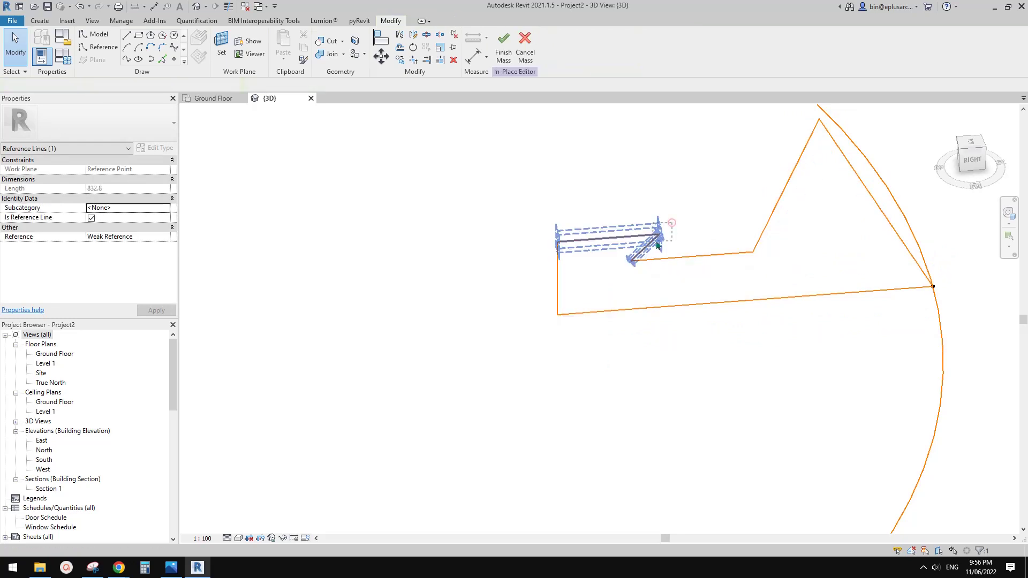
click(698, 220)
drag(689, 215, 620, 265)
drag(678, 242, 674, 245)
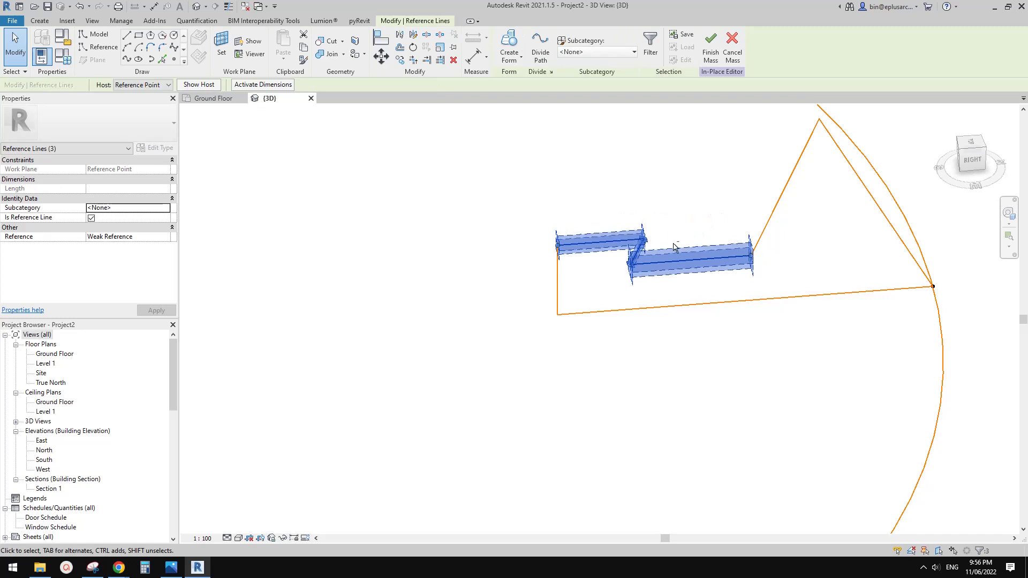
key(Down)
key(Down)
Lower the wall's peak slightly and move the floor line down closer to the profile's base line
middle_drag(864, 225, 834, 245)
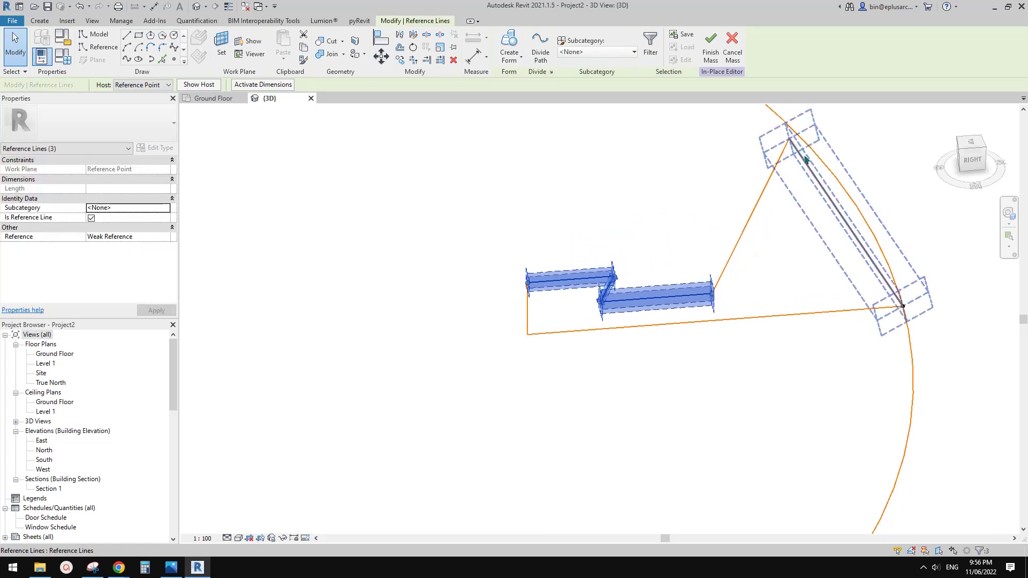
click(805, 157)
drag(790, 141, 793, 168)
click(927, 225)
key(Tab)
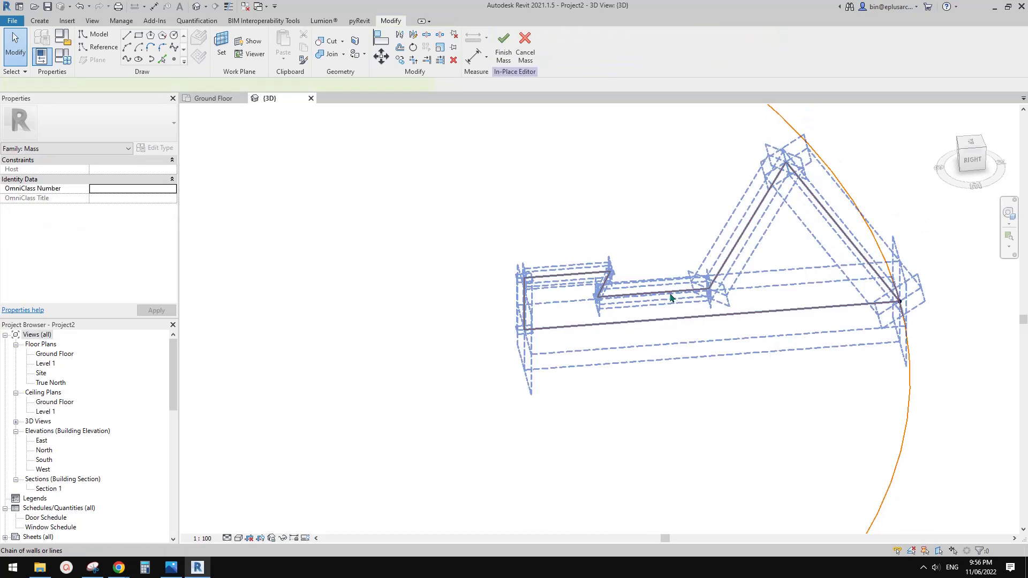
click(671, 299)
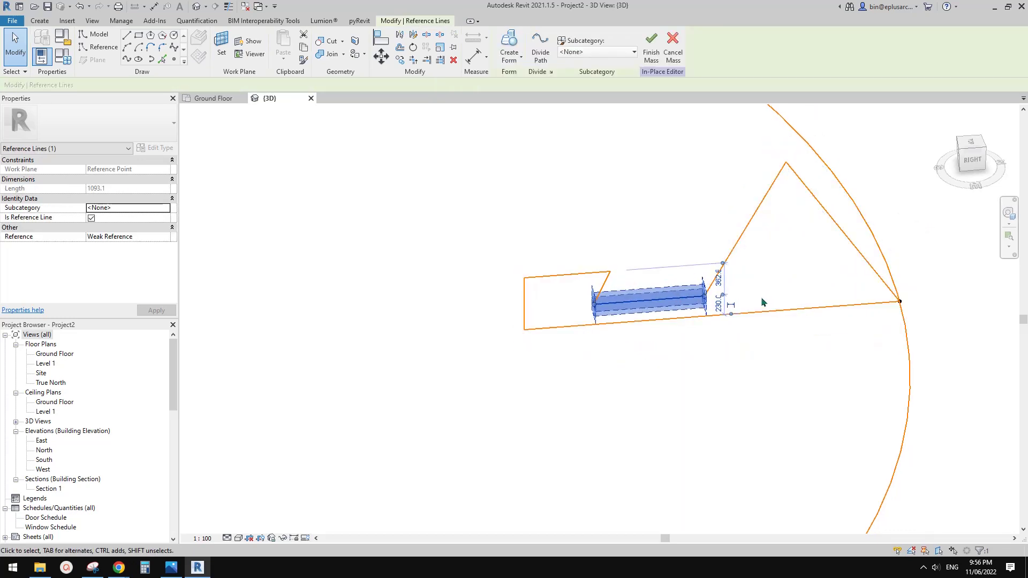
click(656, 253)
Shift the bench's slanted edge toward the circle's centre and lower the bench top line
click(605, 286)
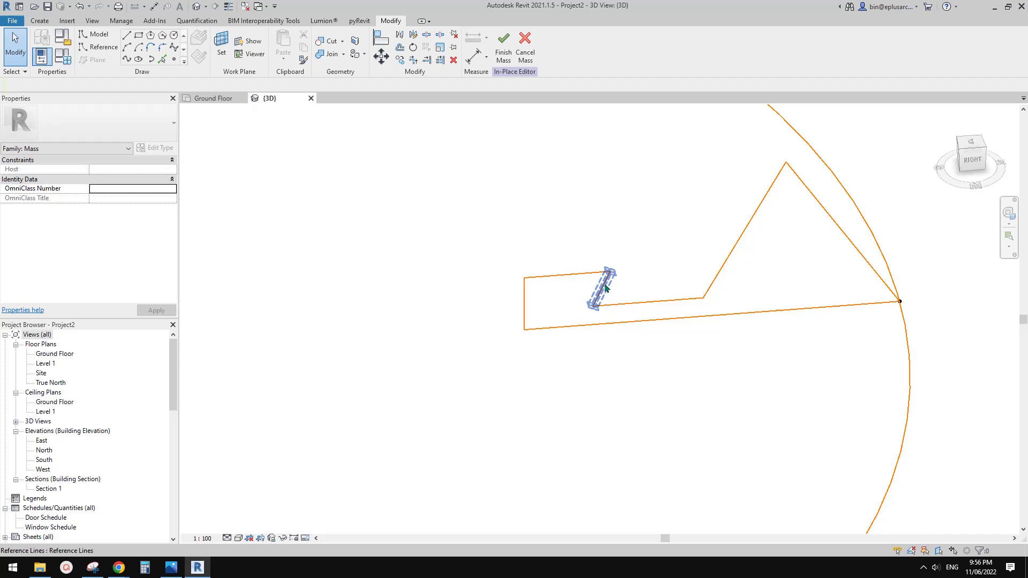
middle_drag(797, 252, 799, 251)
click(799, 251)
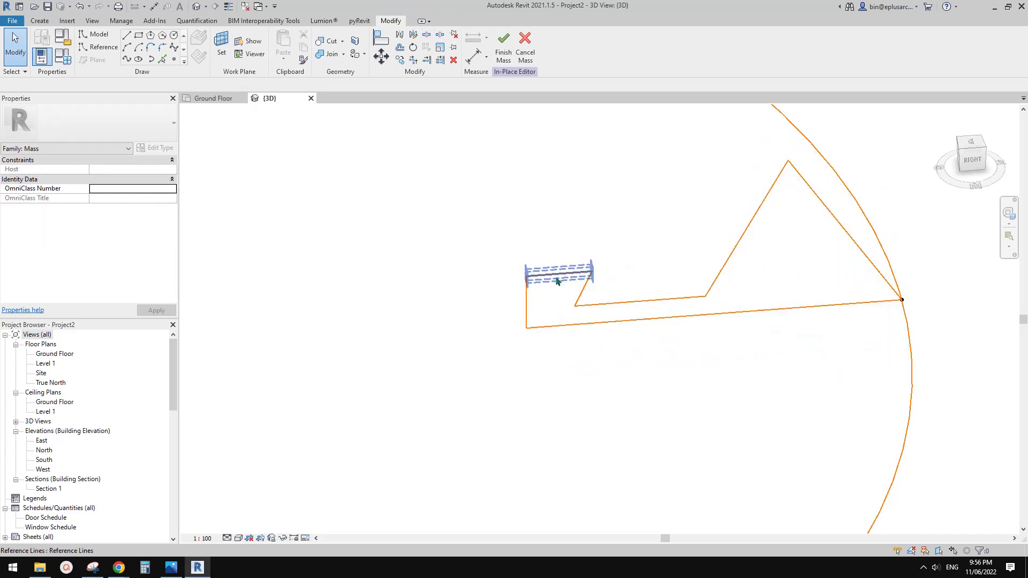
click(557, 279)
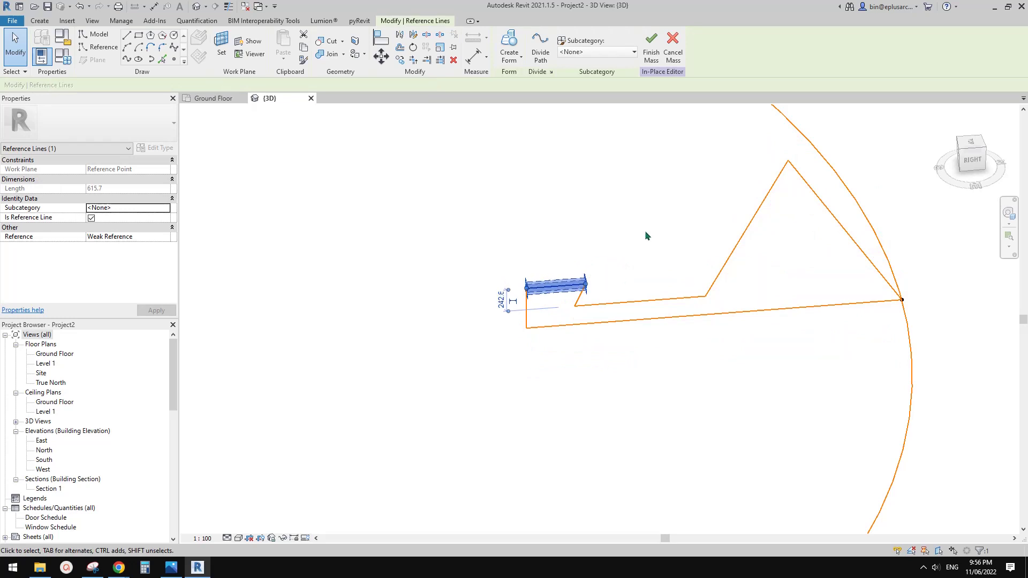
click(679, 256)
Copy the whole profile together with its reference point to a spot inside the circle
shift+middle_drag(679, 256, 671, 296)
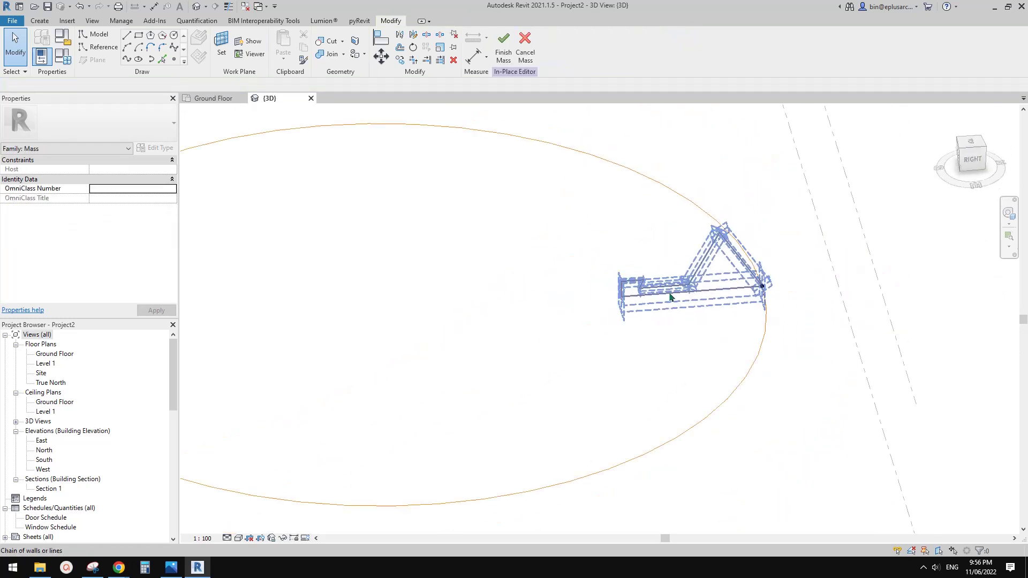
scroll(757, 278, down, 5)
mouse_move(833, 303)
shift+middle_down()
mouse_move(846, 323)
mouse_move(815, 302)
shift+middle_up()
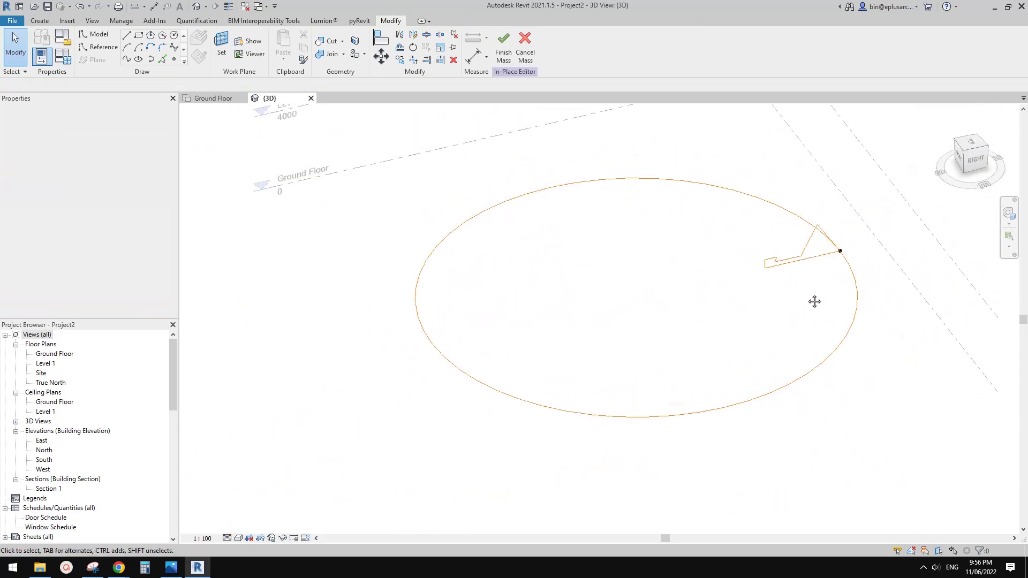
drag(739, 160, 882, 277)
key(c)
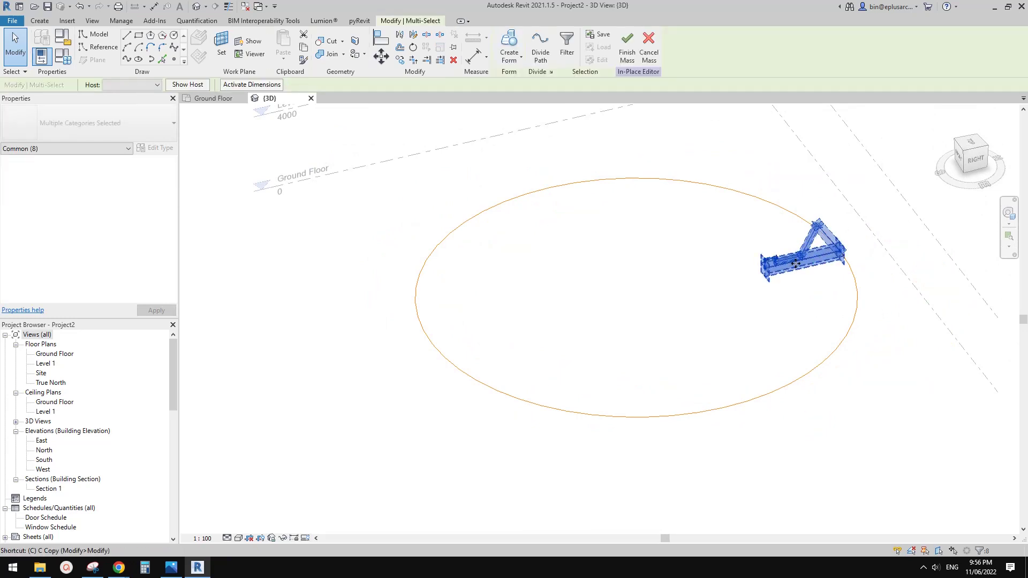
key(c)
click(796, 263)
click(658, 256)
click(728, 253)
Rehost the copied profile's reference point onto the reference circle, on the side opposite the original profile
scroll(729, 253, up, 3)
drag(670, 201, 701, 266)
scroll(639, 258, down, 2)
click(544, 55)
scroll(482, 286, down, 2)
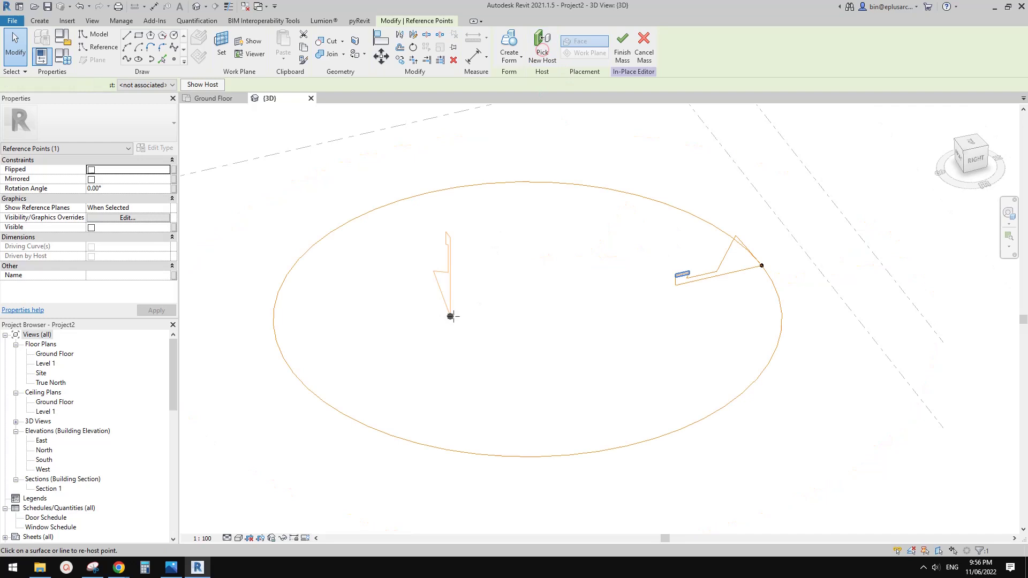
middle_drag(451, 316, 591, 304)
click(429, 356)
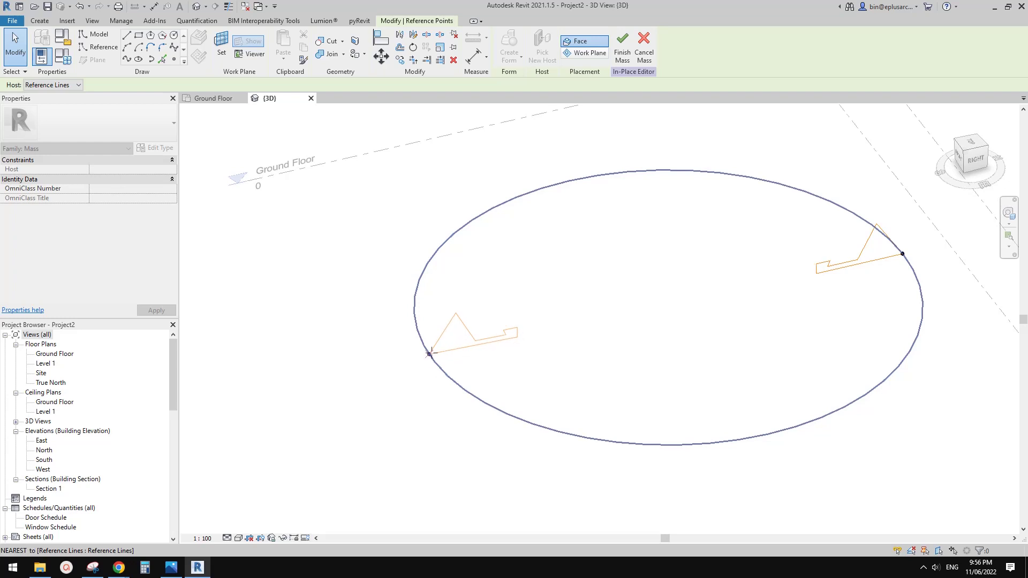
click(429, 350)
drag(360, 277, 565, 380)
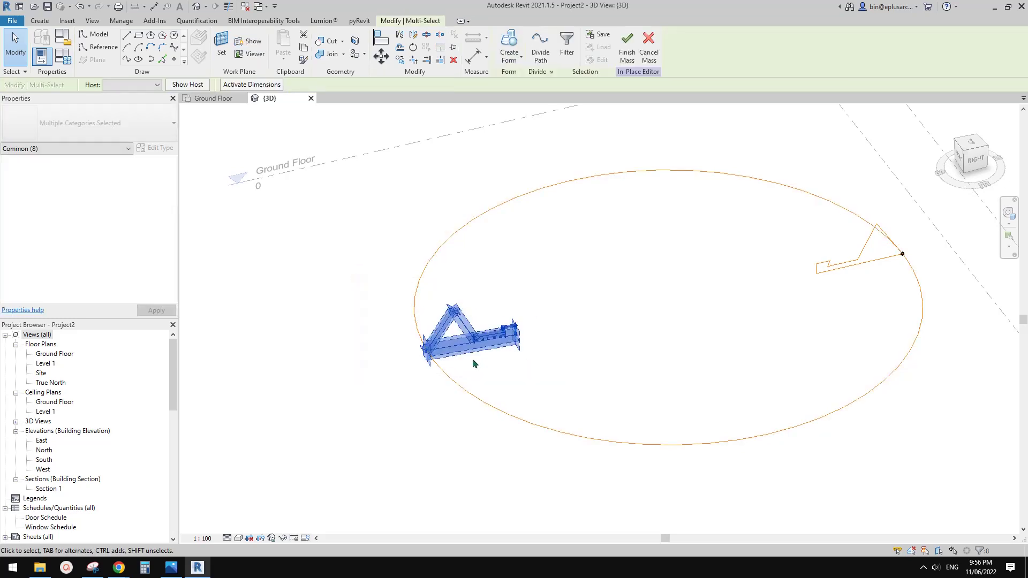
click(483, 352)
drag(554, 356, 465, 307)
scroll(475, 363, up, 2)
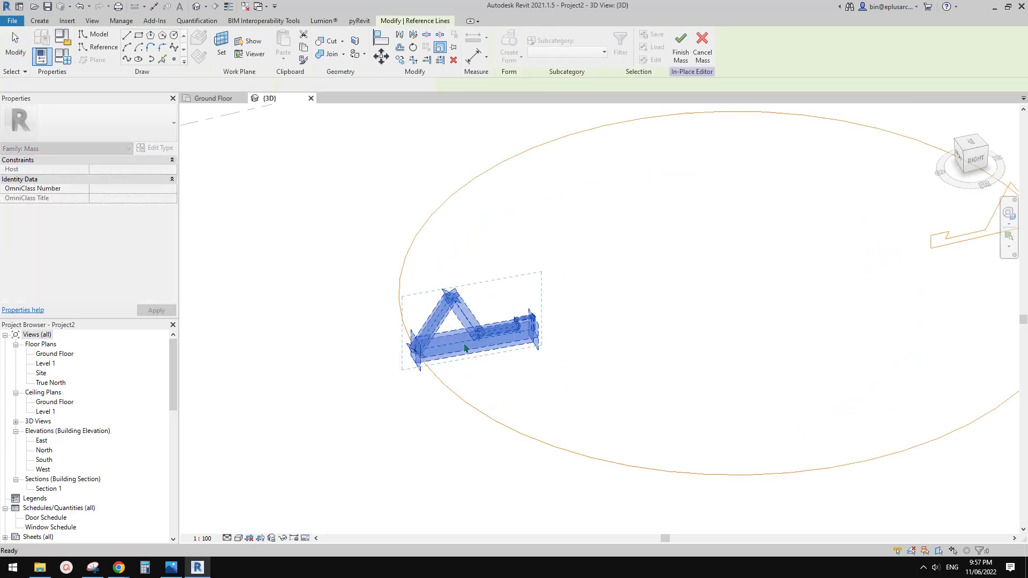
key(Escape)
Scale the copied profile's seven reference lines to less than half size, keeping its corner at the reference point on the circle
drag(568, 265, 428, 364)
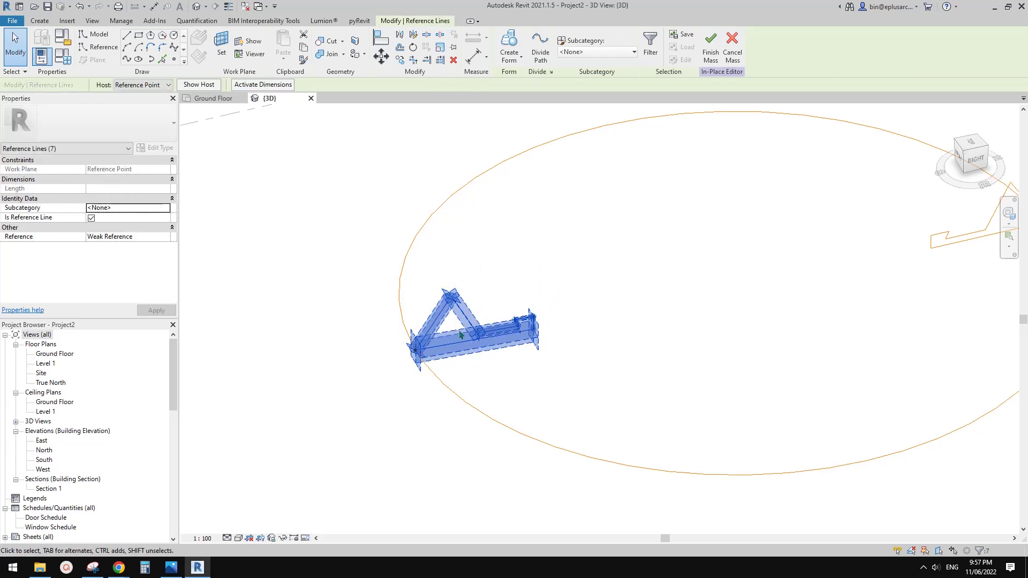
key(r)
key(e)
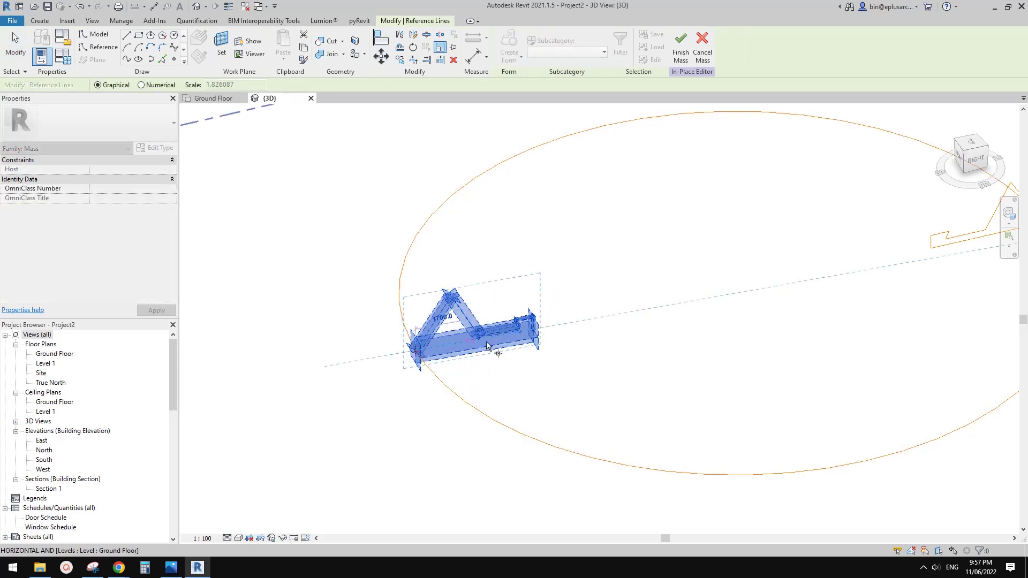
click(533, 328)
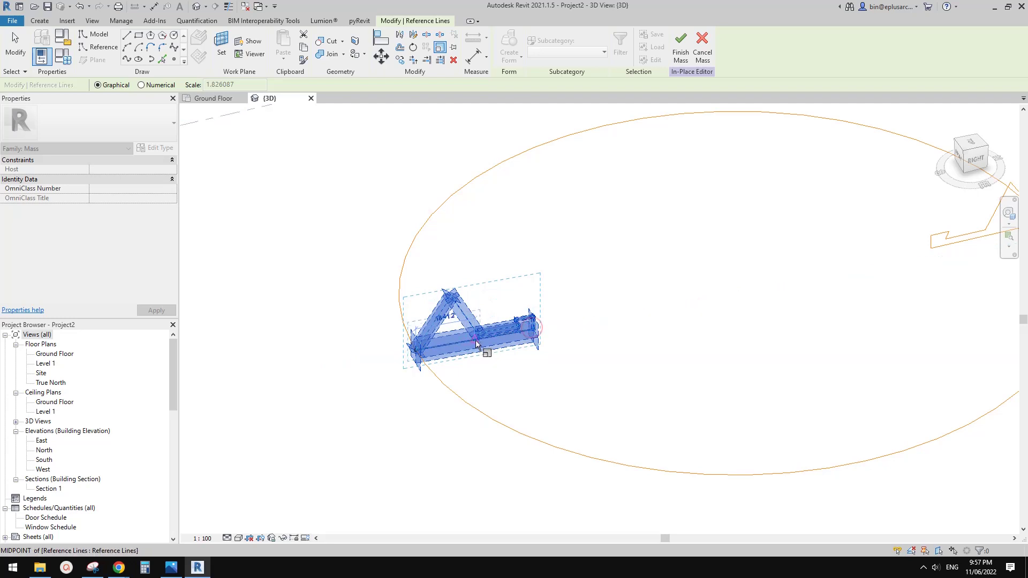
click(463, 342)
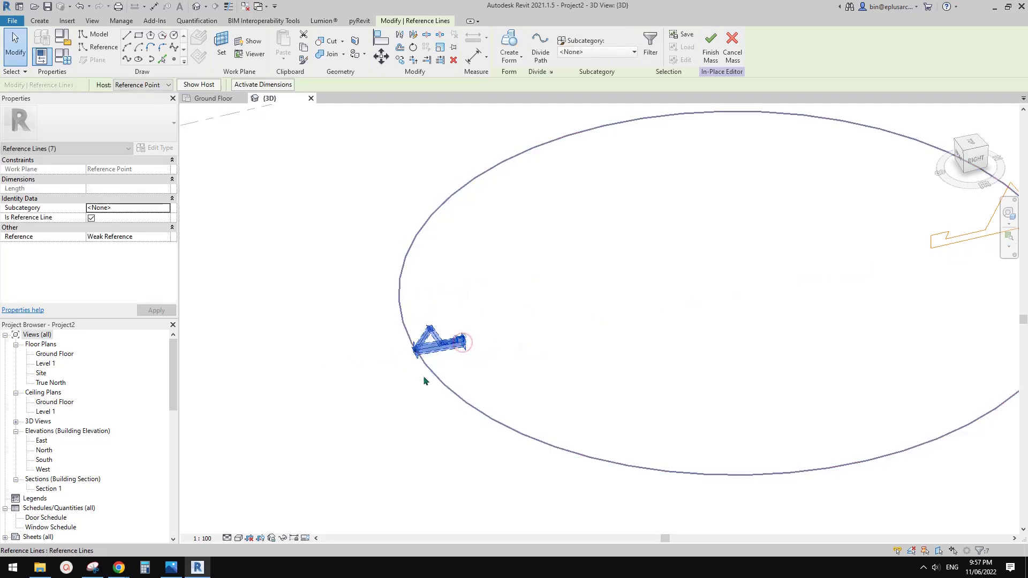
middle_drag(423, 375, 405, 407)
click(431, 414)
middle_drag(477, 416, 450, 423)
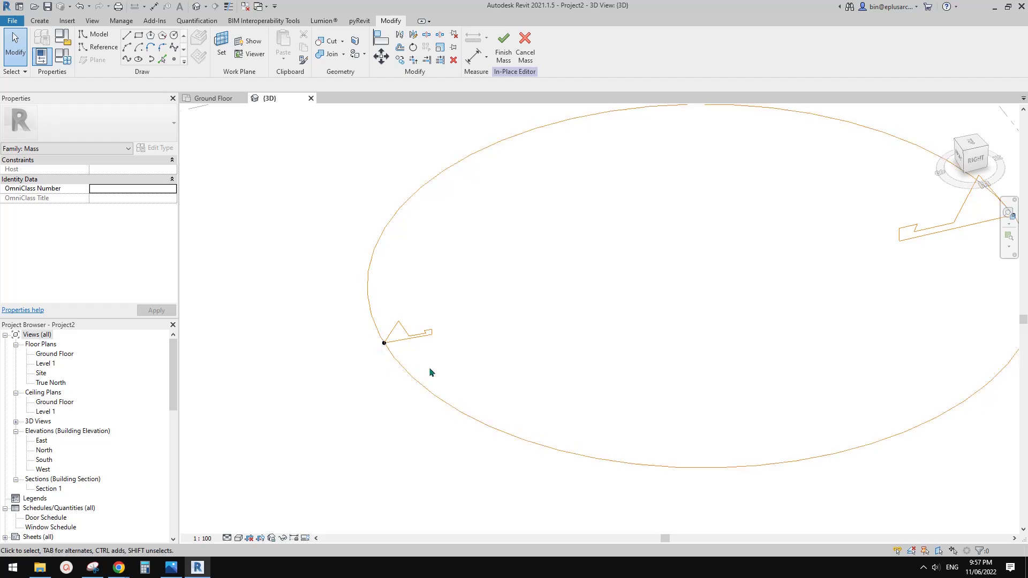
Switch to the Google Docs reference to check the gap marked 1 in the ring diagram, and return to Revit
shift+middle_drag(429, 370, 299, 484)
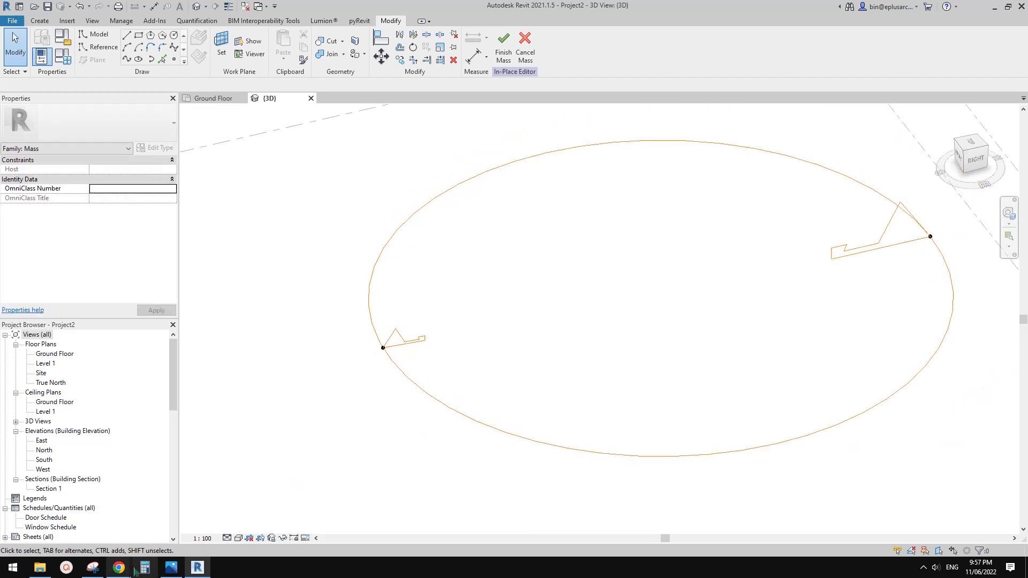
mouse_move(121, 569)
click(287, 522)
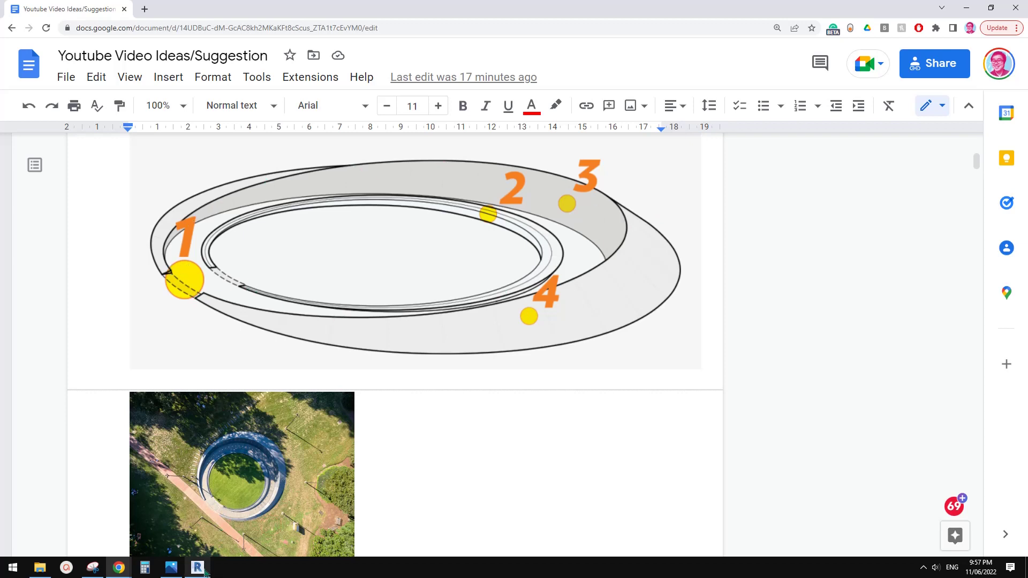
mouse_move(205, 573)
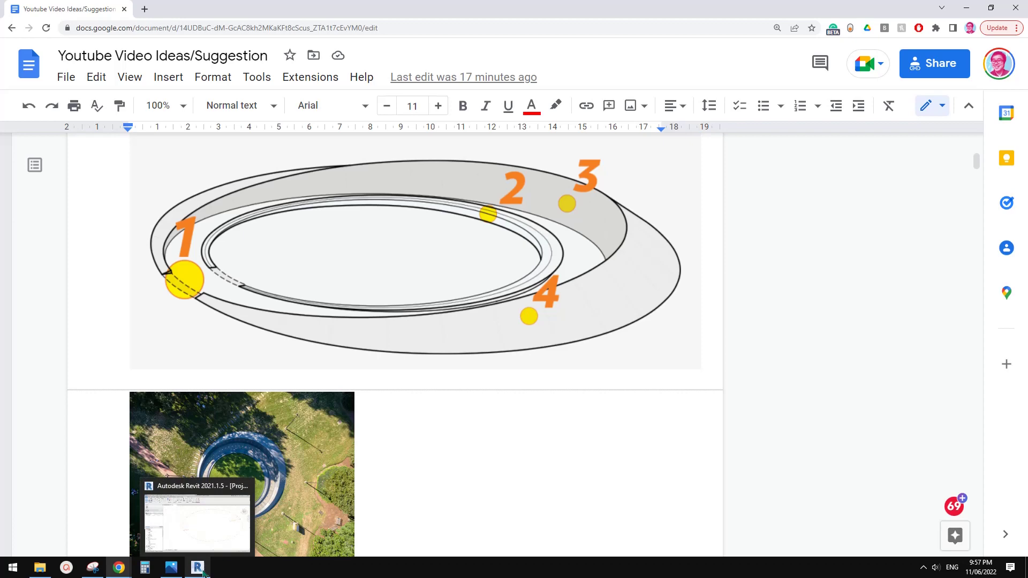
click(198, 568)
Copy the small profile together with its reference point to a spot inside the circle
drag(315, 296, 466, 388)
key(c)
key(o)
click(414, 357)
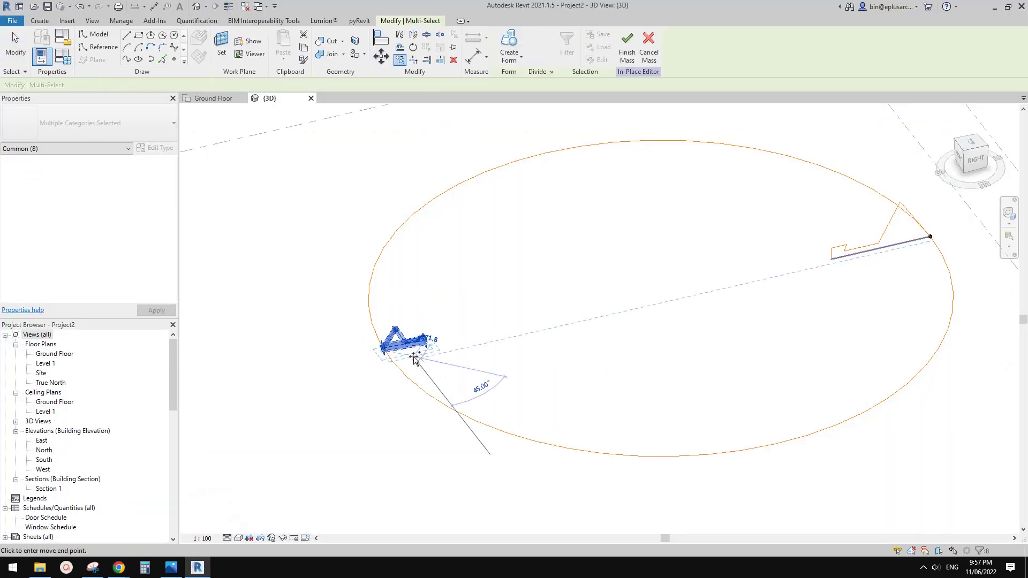
click(500, 381)
key(Escape)
Rehost the second small profile's reference point onto the reference circle, close beside the first small profile
click(469, 372)
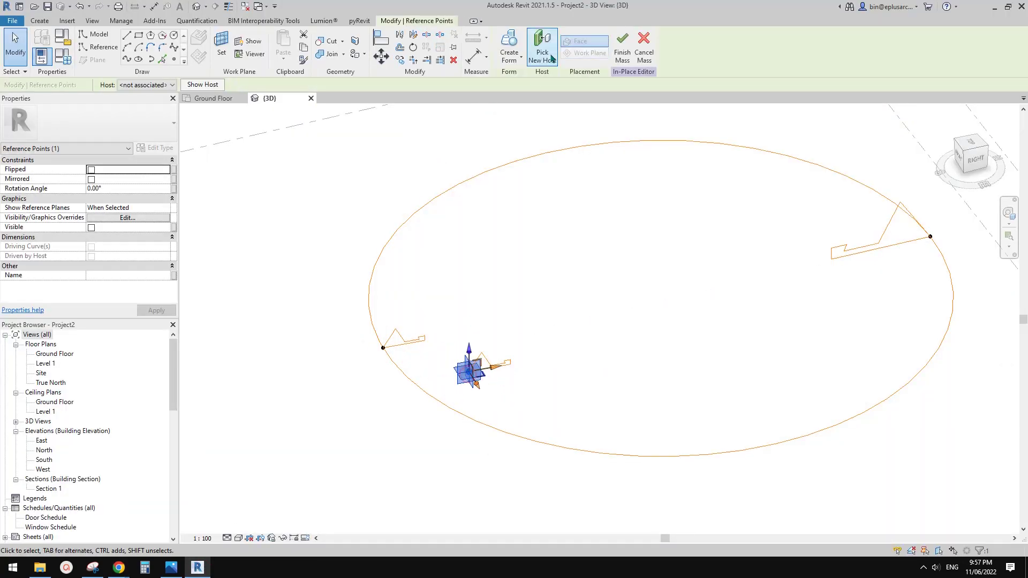
drag(469, 372, 405, 377)
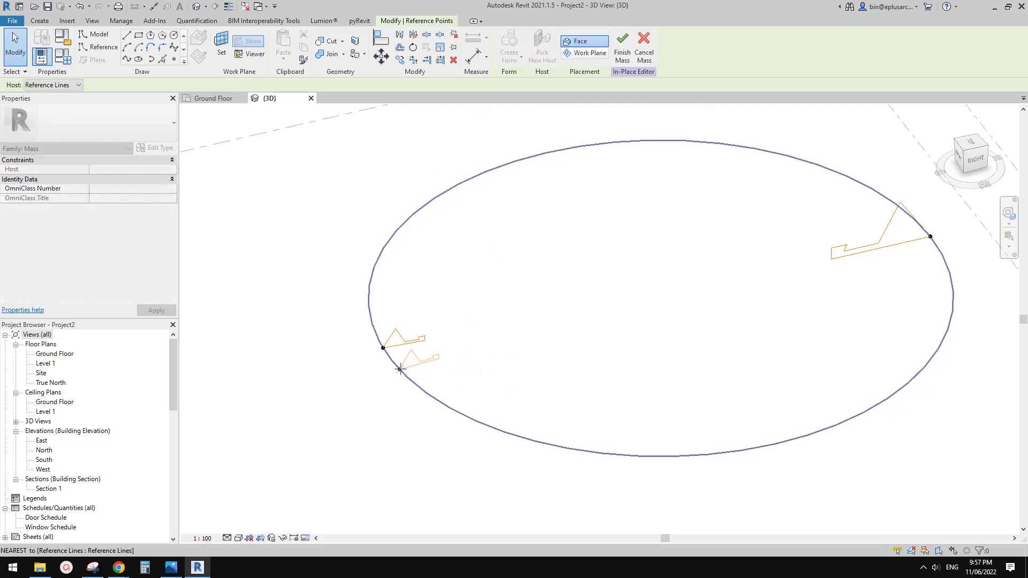
click(418, 407)
scroll(474, 367, up, 1)
scroll(475, 367, down, 3)
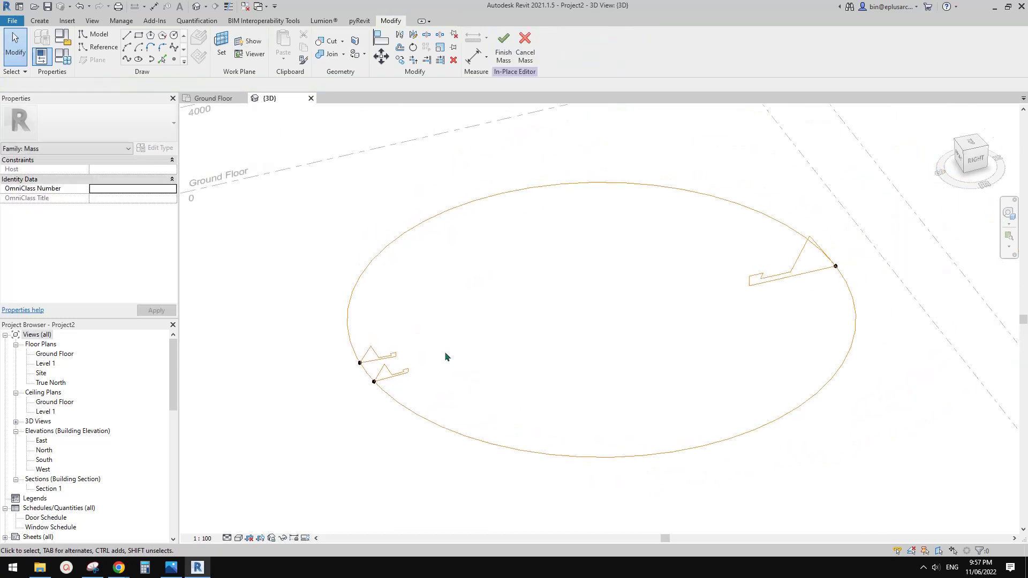
Try to create a form from the three profiles and the full reference circle
key(Tab)
click(407, 376)
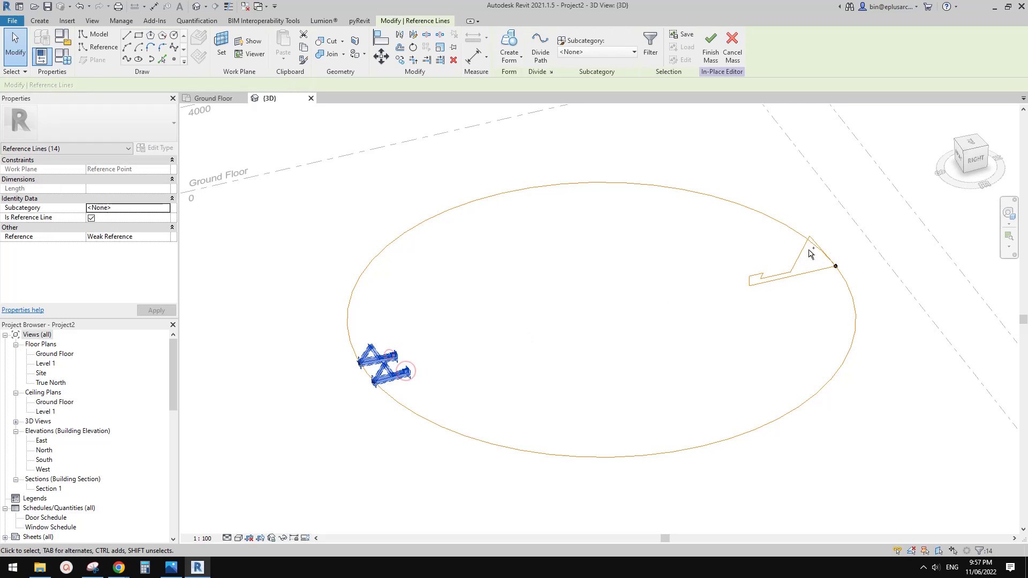
key(Tab)
ctrl+click(793, 234)
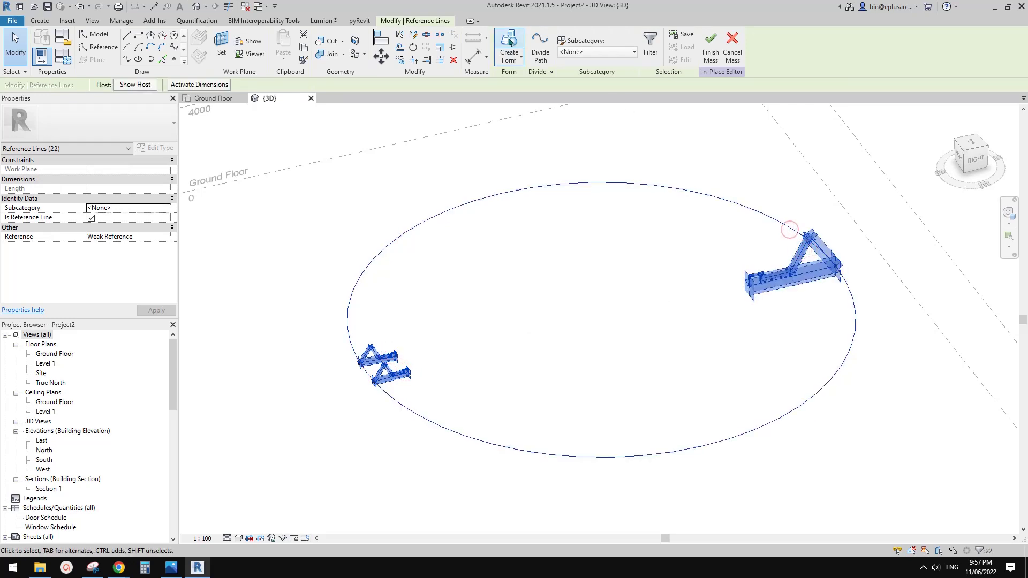
click(509, 42)
drag(928, 454, 570, 216)
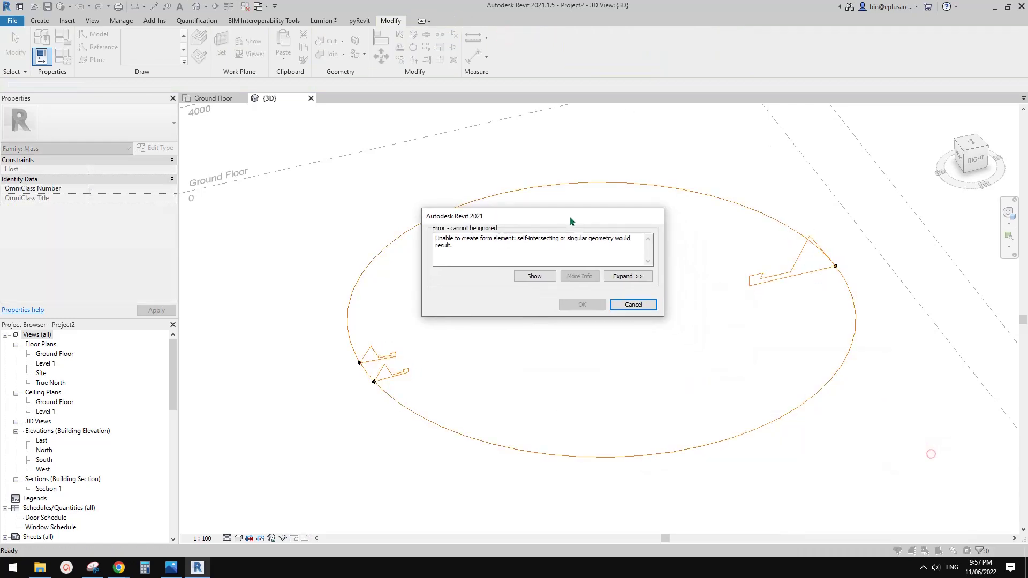
click(633, 303)
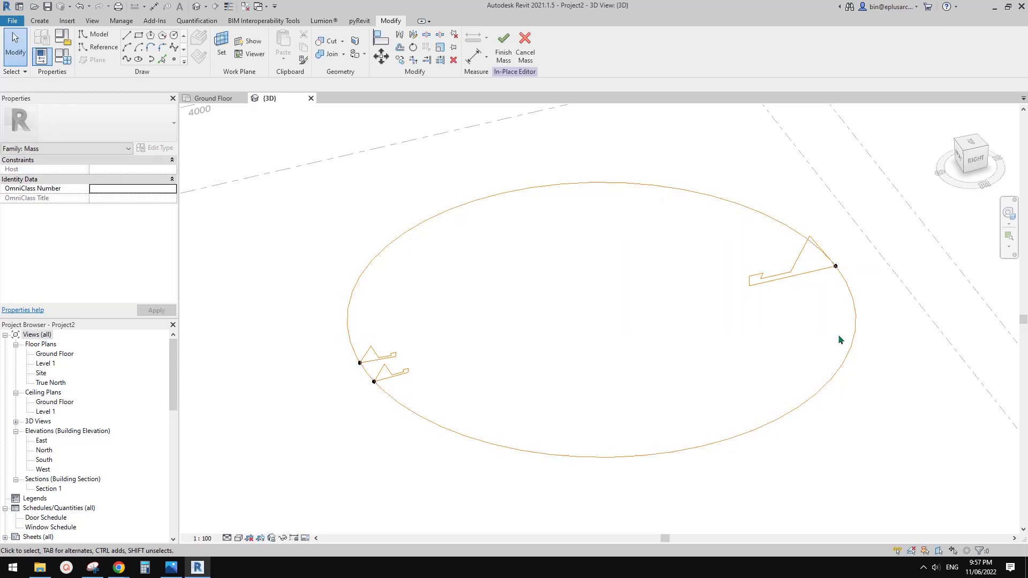
Split the reference circle at two points between the two small profiles' reference points
scroll(366, 373, up, 4)
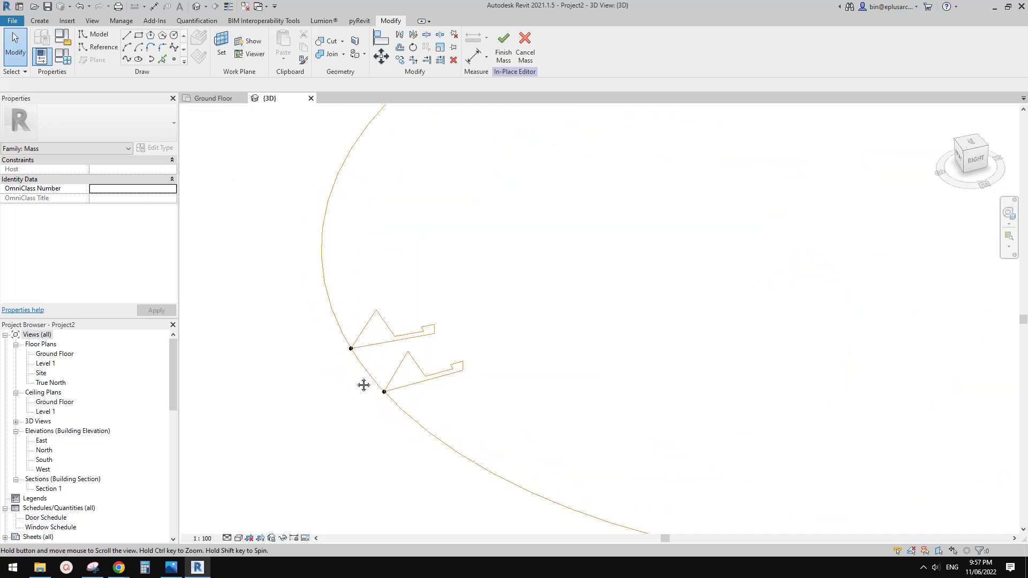
scroll(393, 382, down, 1)
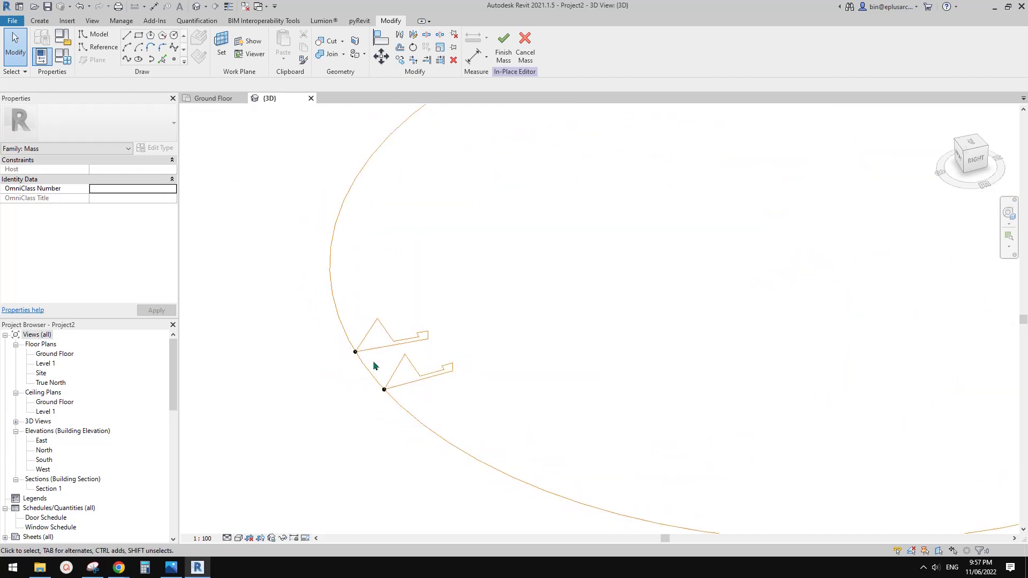
scroll(409, 295, up, 1)
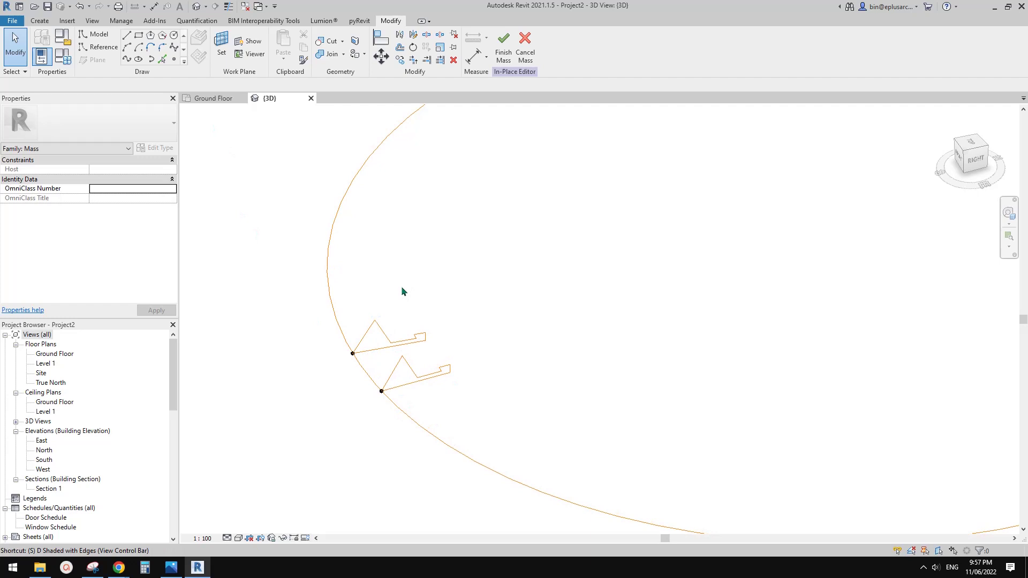
key(l)
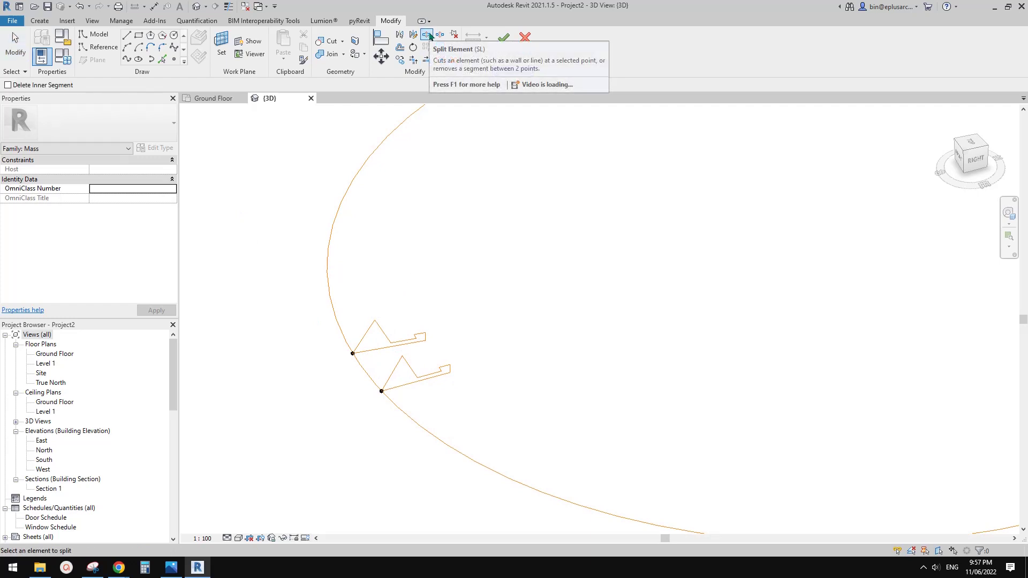
click(372, 380)
key(Escape)
Delete the short arc segment between the two small profiles to leave a gap in the reference circle
scroll(364, 370, up, 2)
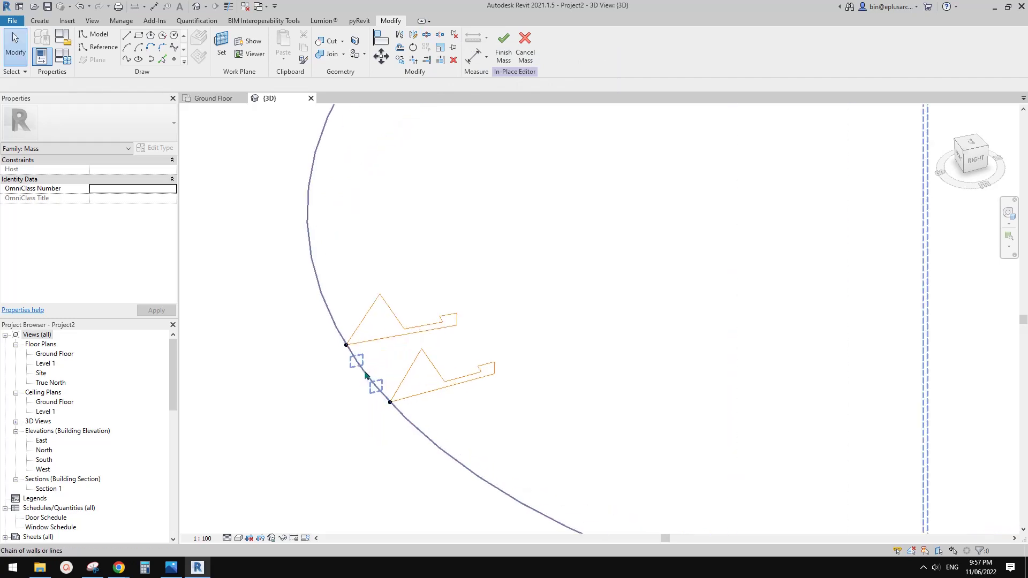
click(366, 375)
scroll(463, 363, down, 2)
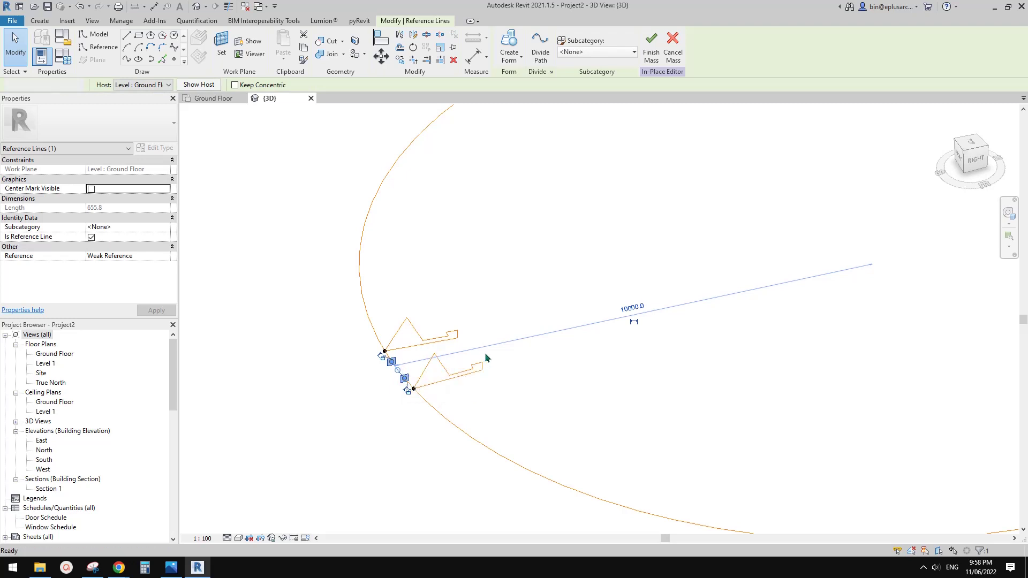
key(Delete)
scroll(446, 344, down, 2)
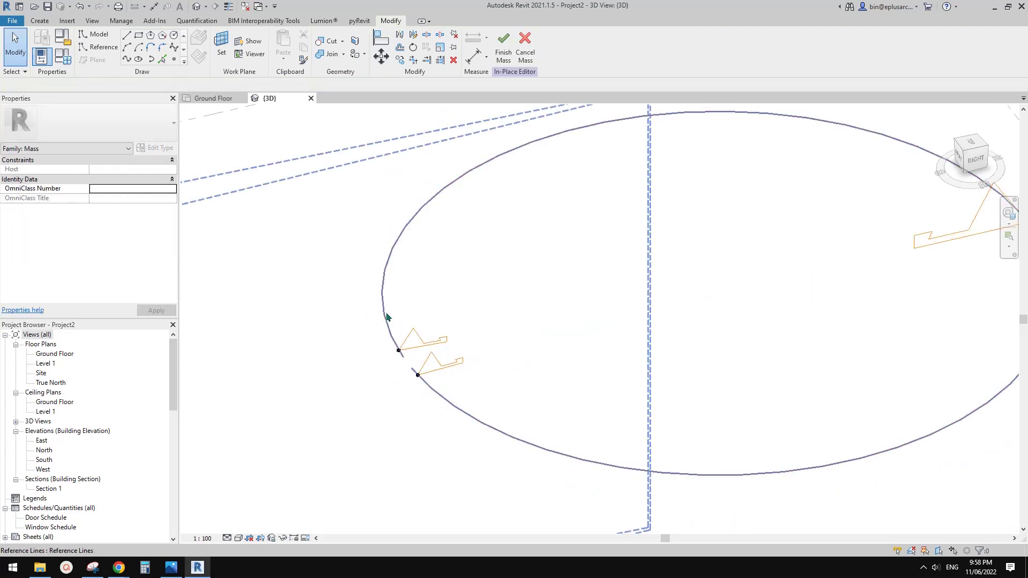
click(428, 391)
key(Tab)
key(Escape)
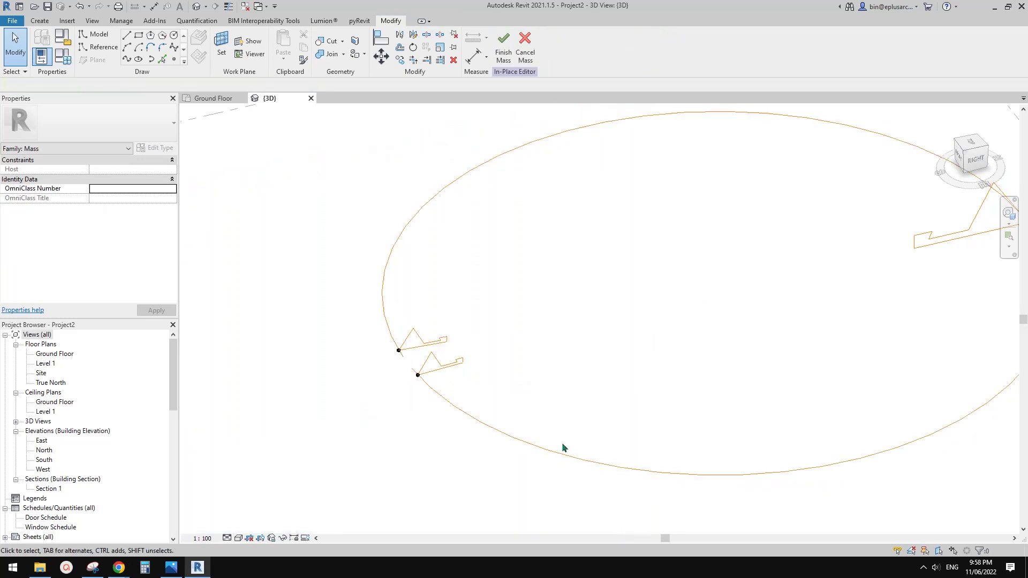
Create a form that sweeps through the two small profiles and the large one along the open reference arc
middle_drag(561, 308, 530, 317)
click(415, 360)
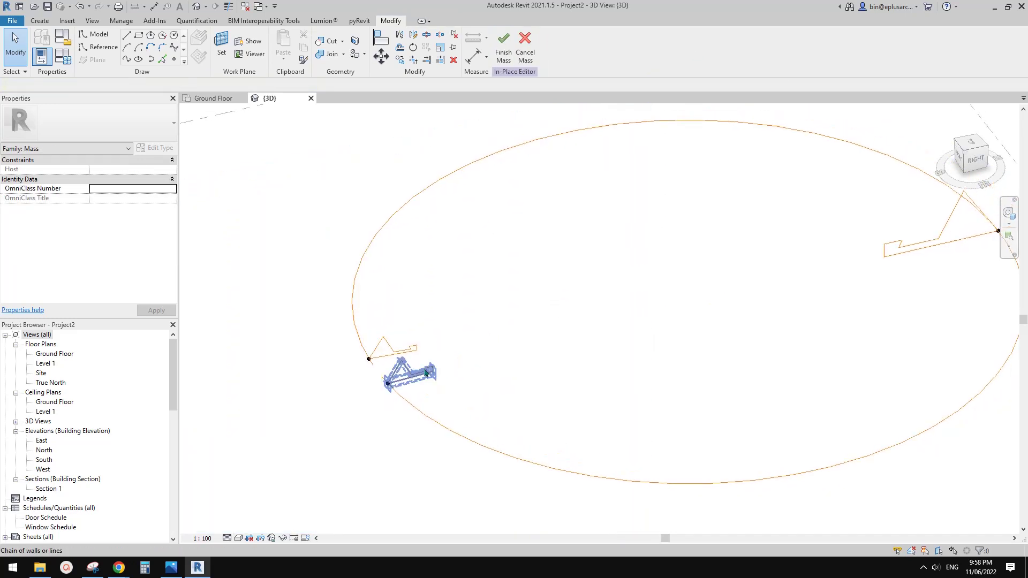
key(Tab)
ctrl+click(413, 351)
key(Tab)
ctrl+click(948, 222)
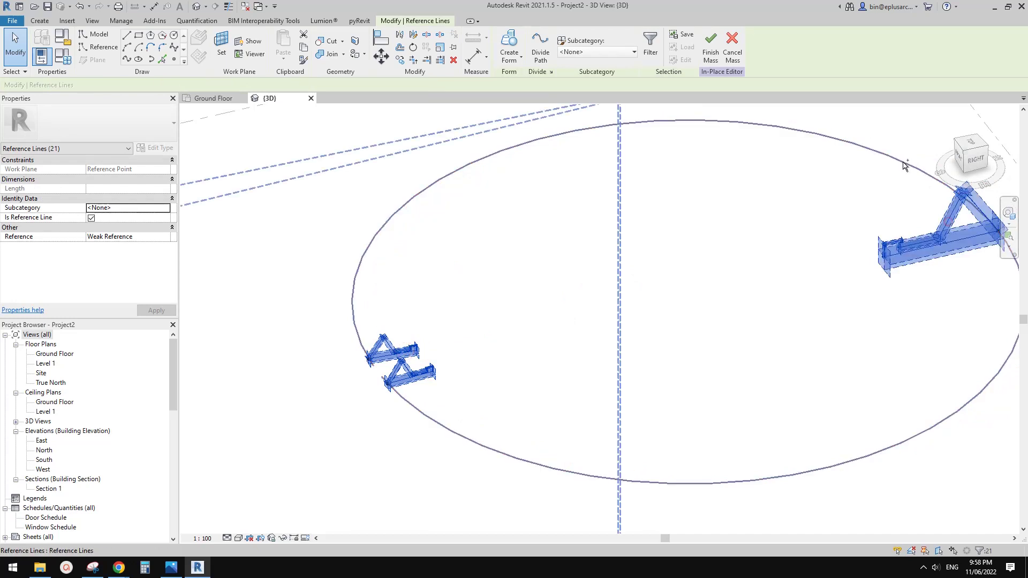
ctrl+click(900, 161)
click(506, 38)
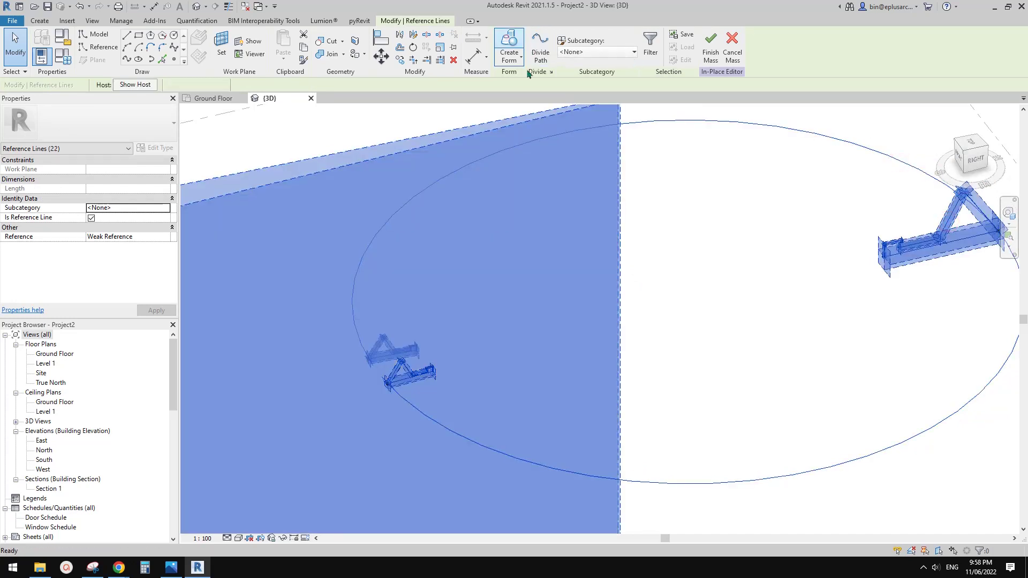
scroll(717, 271, down, 3)
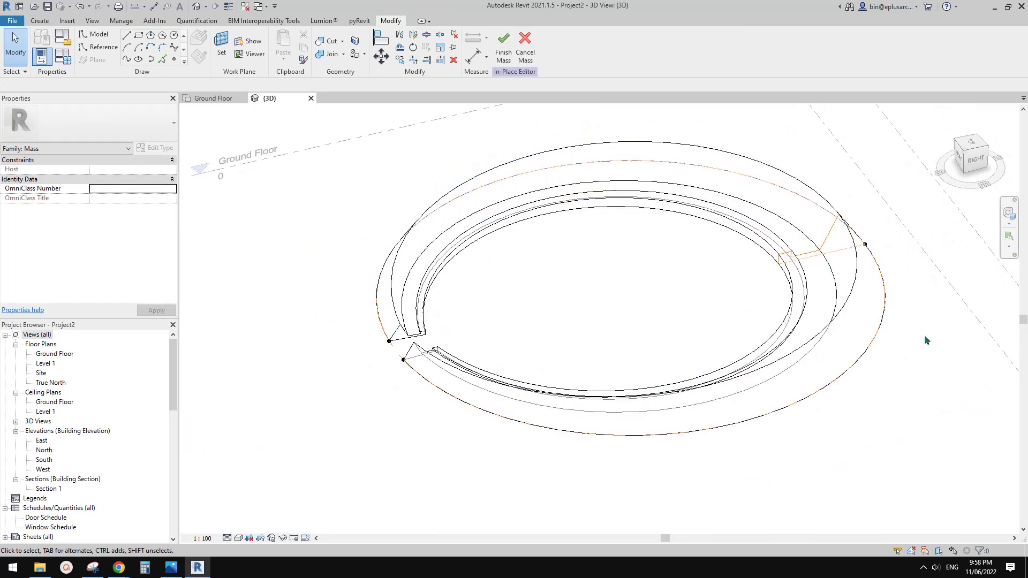
Set the 3D view's visual style to Shaded
shift+middle_drag(939, 340, 384, 445)
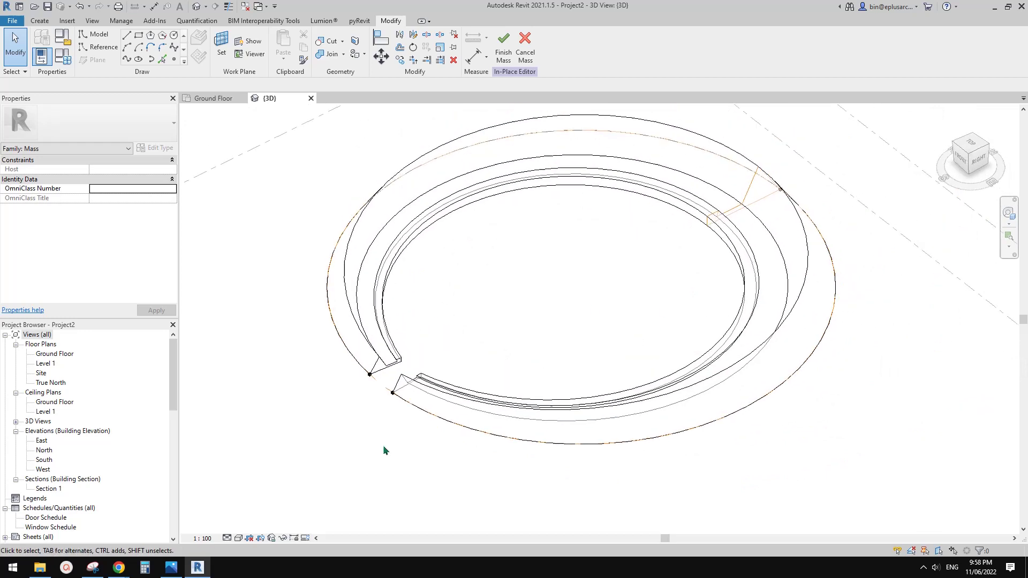
click(238, 539)
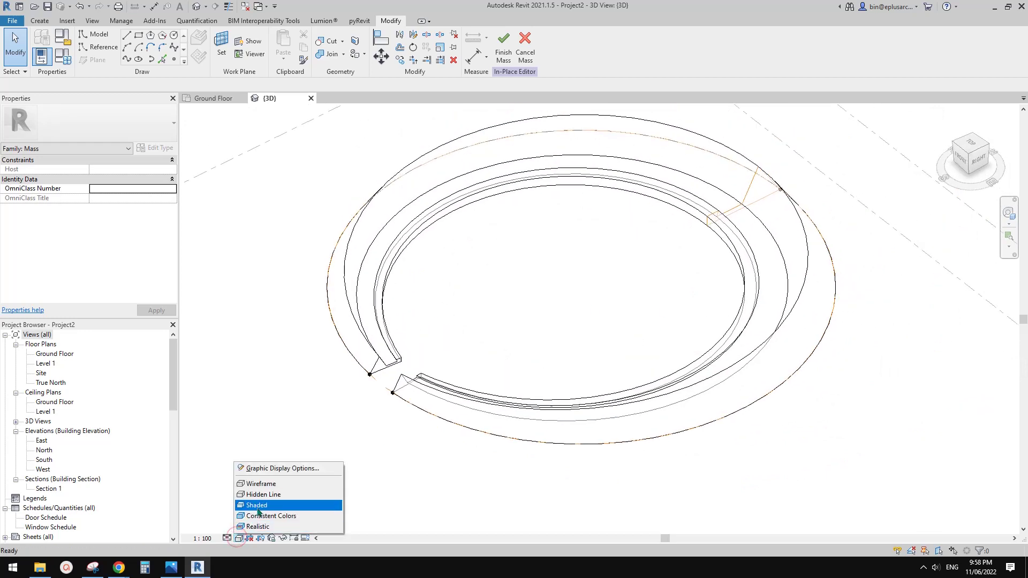
click(258, 506)
Reshape the ring's tallest part by moving the upper corner of the large profile's reference lines slightly up and inward
shift+middle_drag(610, 467, 826, 297)
scroll(804, 310, up, 5)
middle_drag(771, 321, 719, 300)
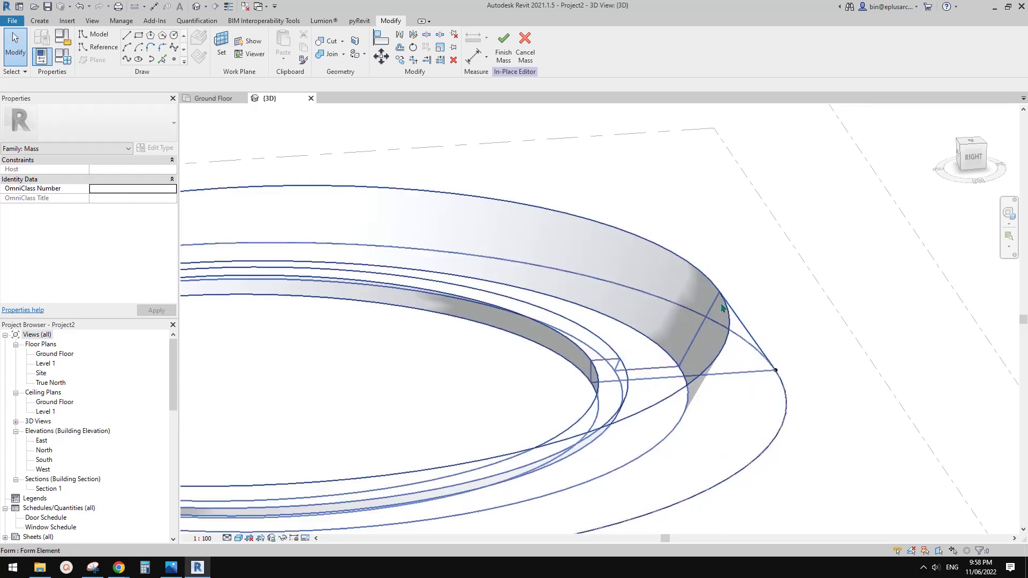
click(683, 297)
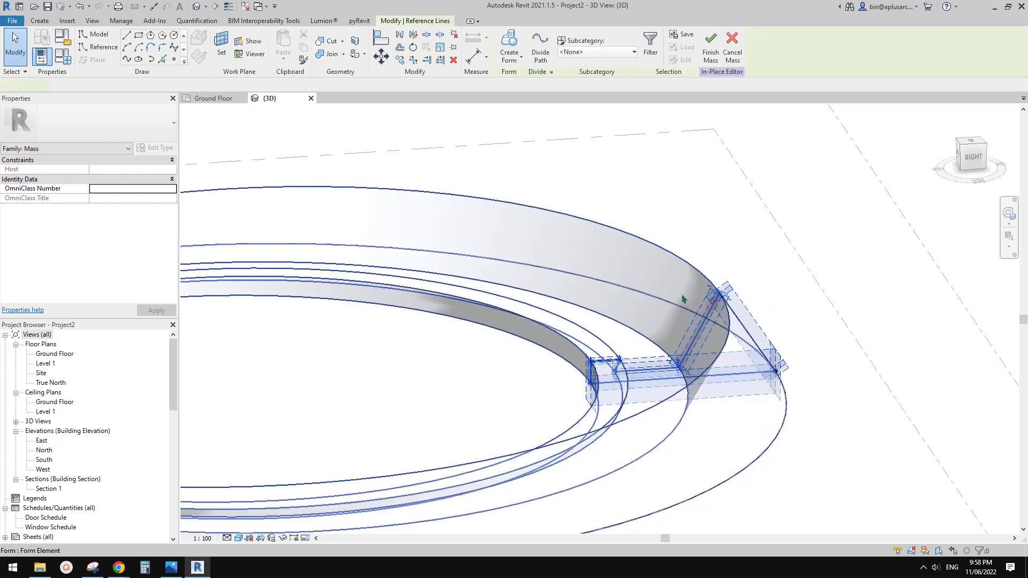
scroll(736, 300, up, 1)
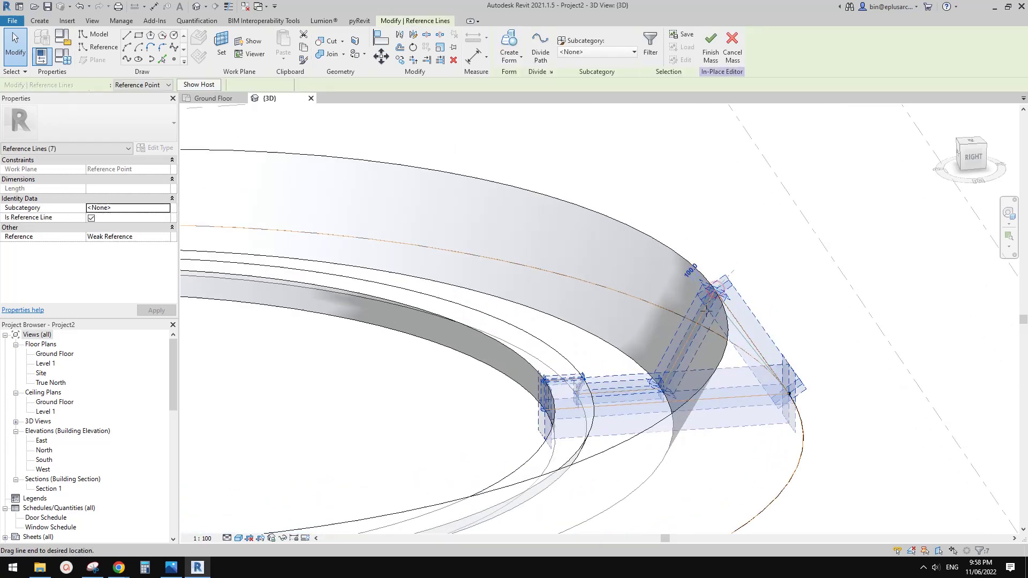
drag(715, 326, 704, 310)
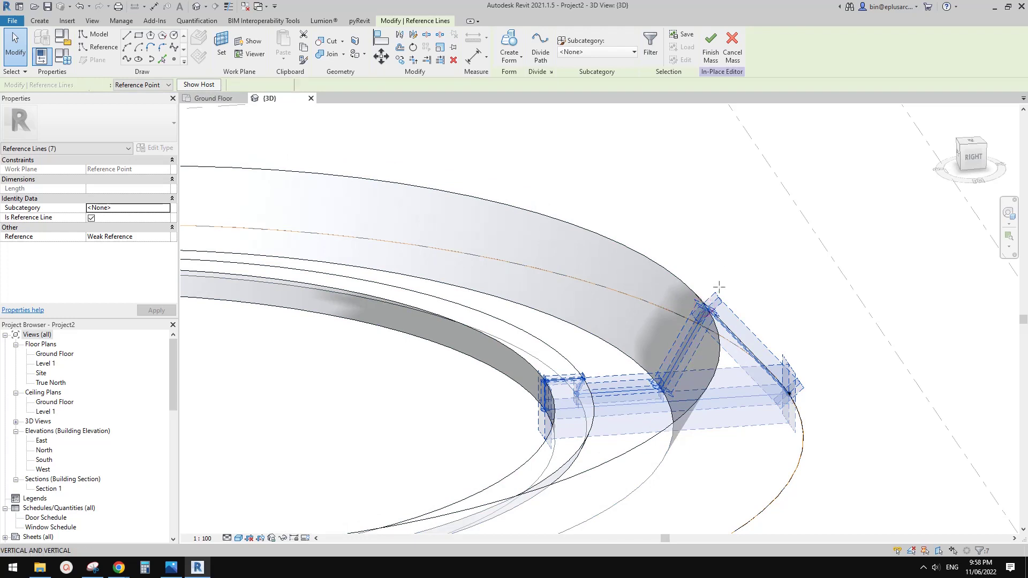
drag(719, 287, 737, 289)
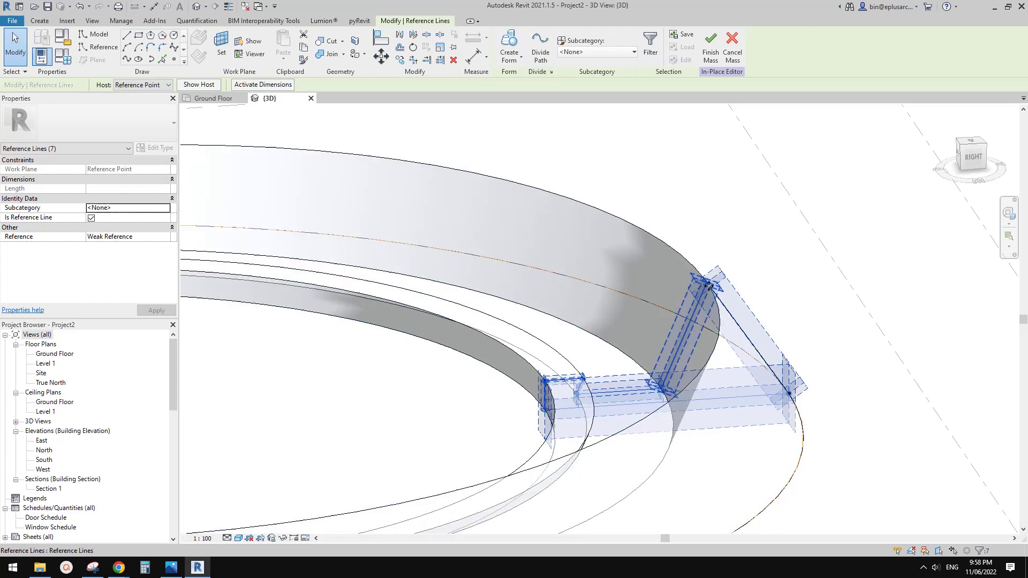
drag(730, 382, 691, 402)
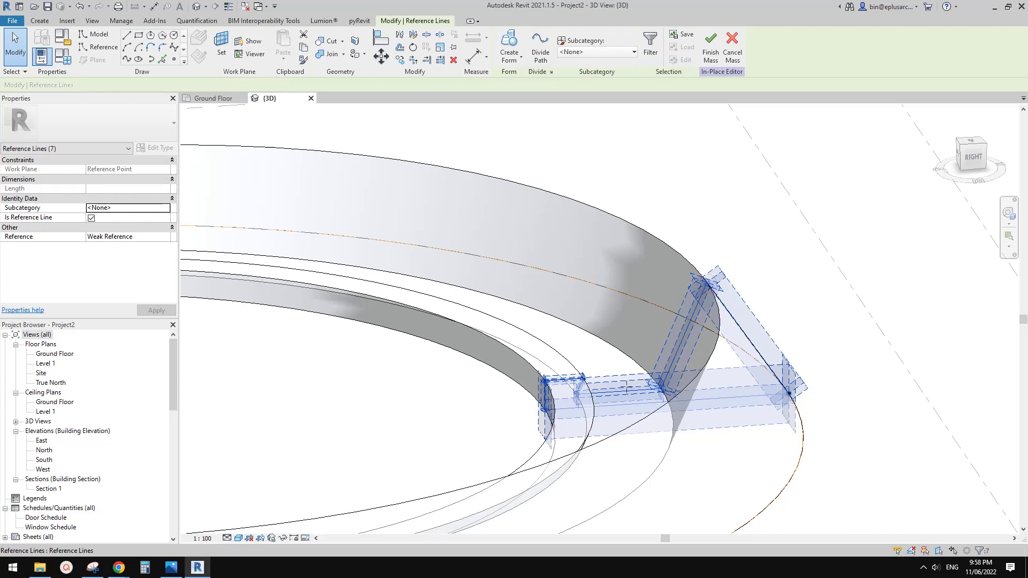
middle_drag(619, 381, 675, 375)
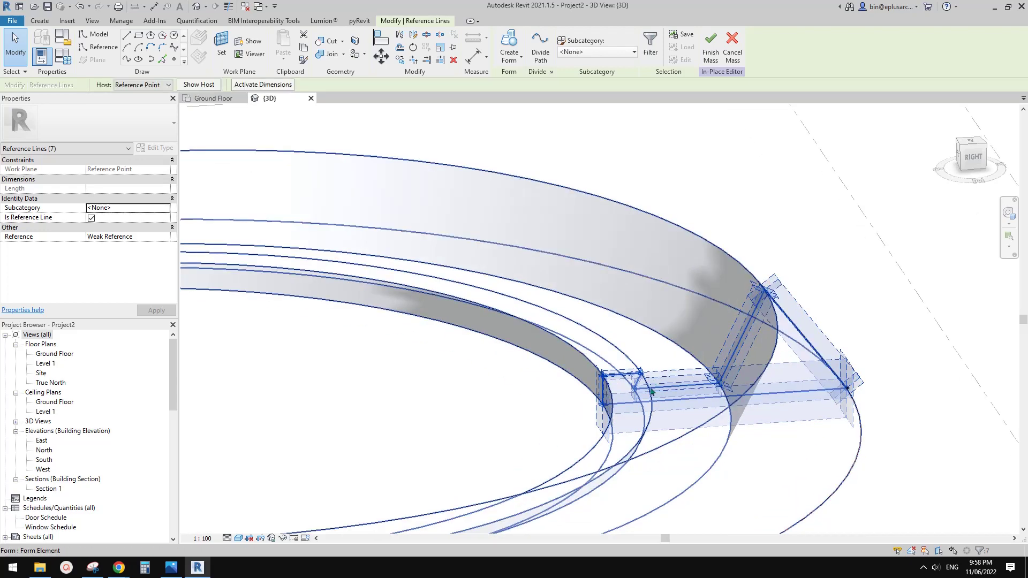
key(Escape)
Slide one small end profile's reference point along the arc, placing it near the gap at a normalized curve parameter of about 0.995
scroll(612, 387, down, 3)
scroll(612, 388, down, 2)
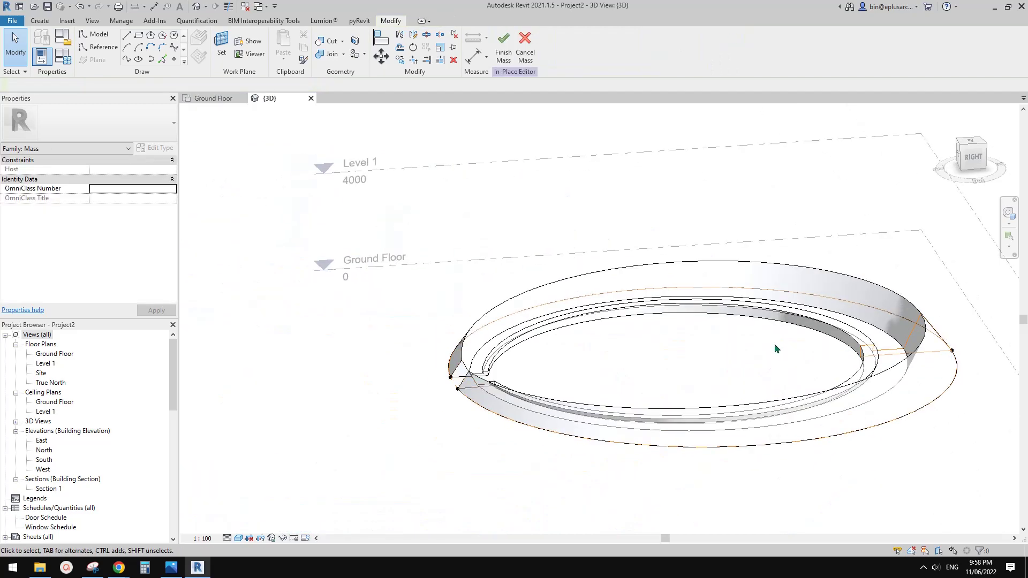
shift+middle_drag(776, 348, 742, 416)
scroll(453, 388, up, 3)
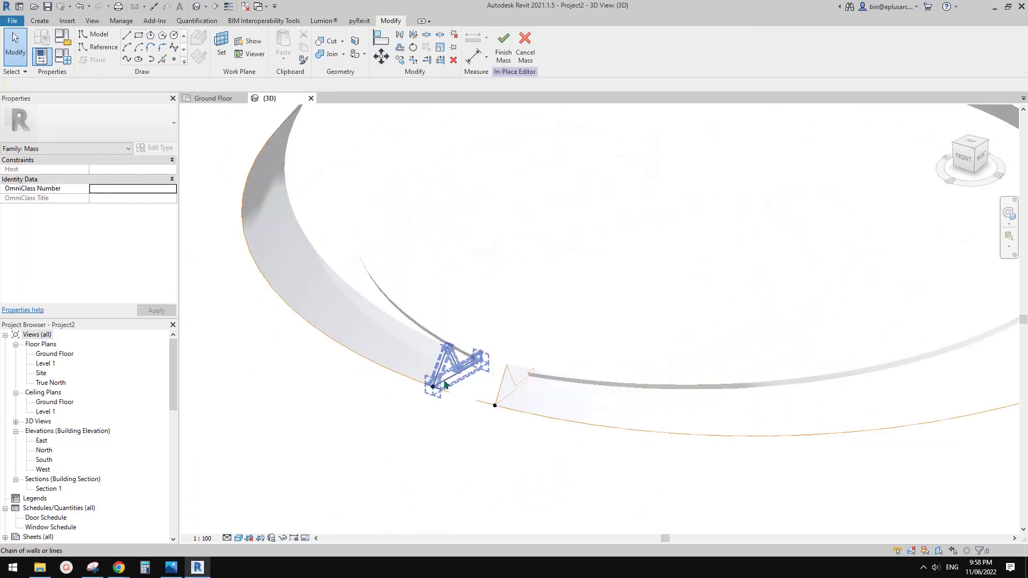
click(433, 386)
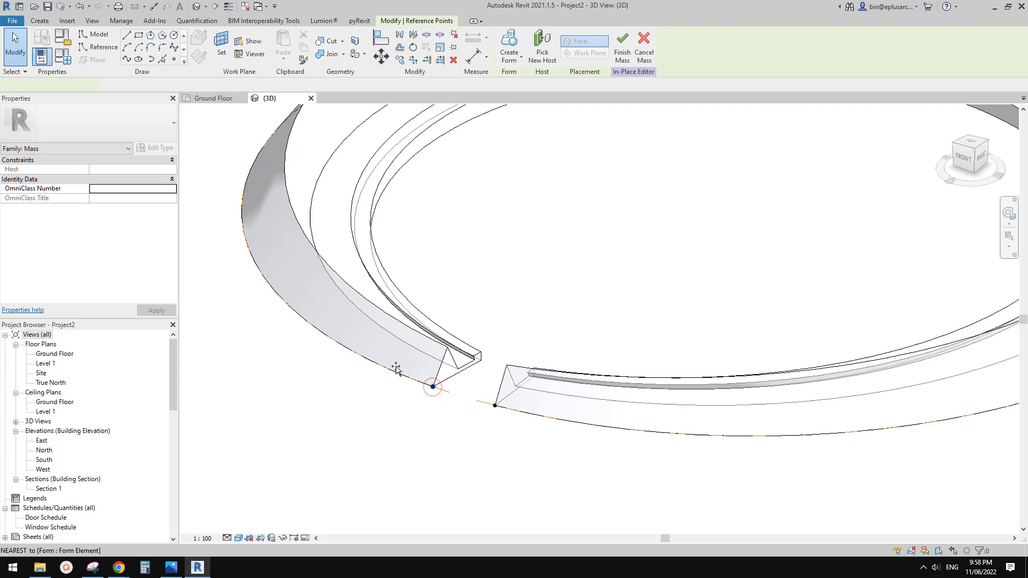
drag(336, 256, 346, 348)
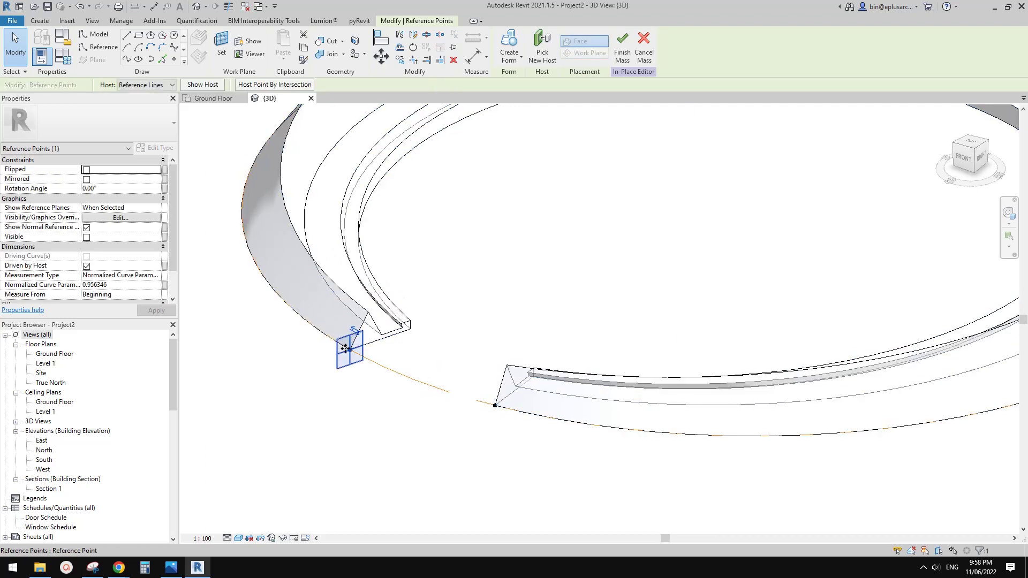
drag(432, 387, 461, 398)
drag(394, 405, 438, 389)
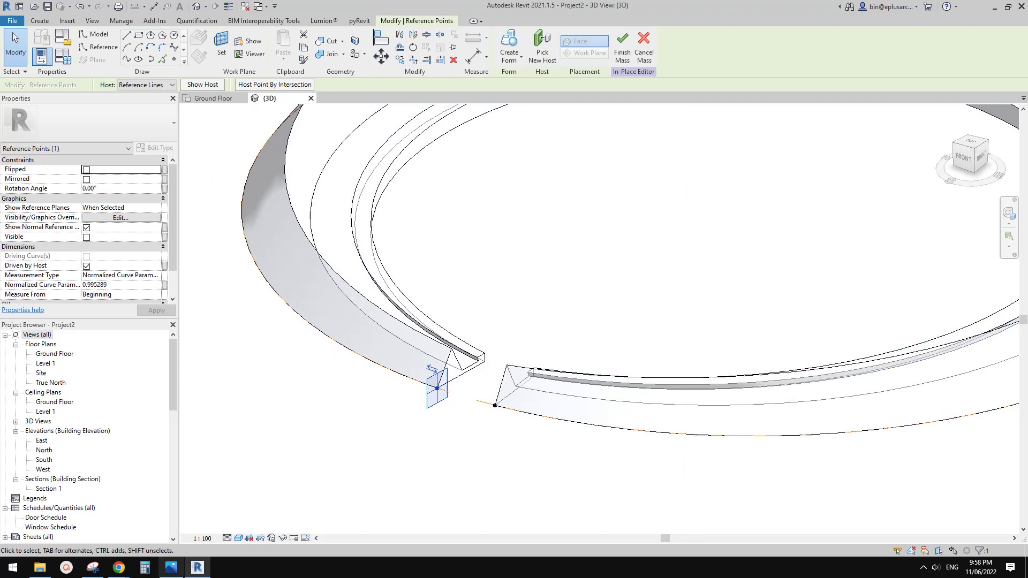
Switch to the Google Docs reference document to check the gap marked 1 in the ring sketch, and return to Revit
mouse_move(127, 571)
click(286, 518)
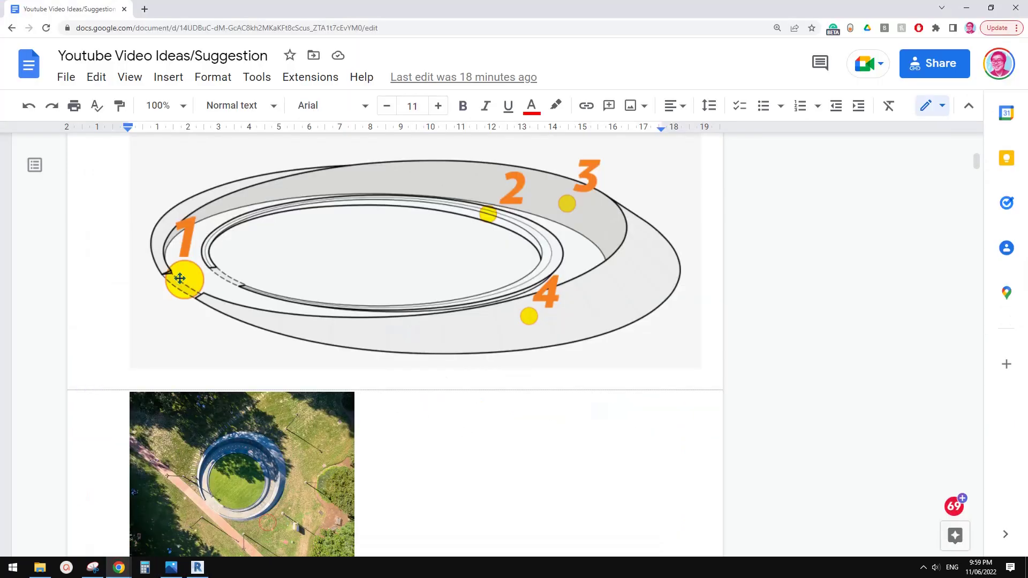
click(197, 568)
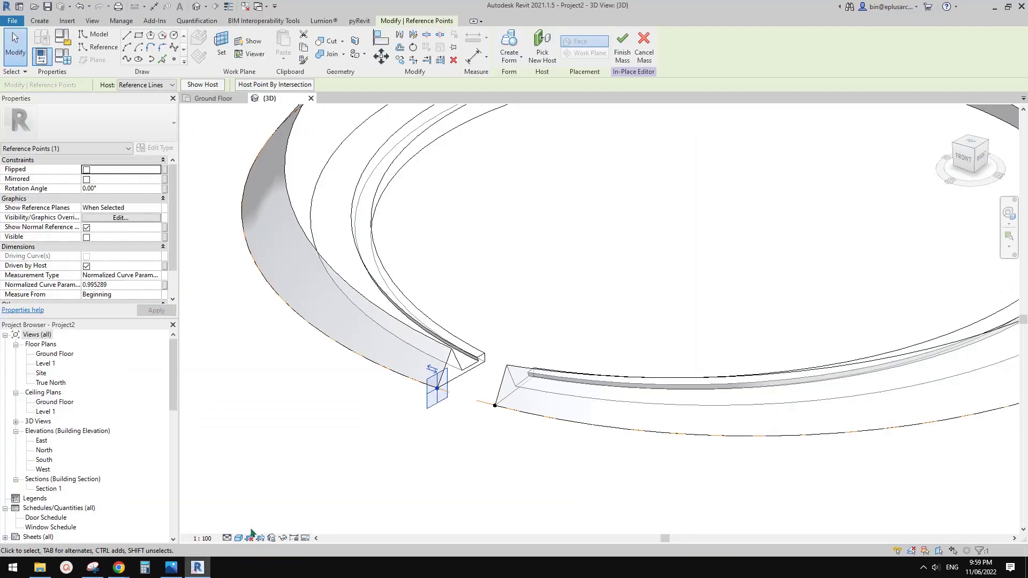
Slide the opposite small end profile's reference point along the arc to a normalized curve parameter of about 0.009 beside the gap
click(496, 409)
drag(496, 409, 517, 411)
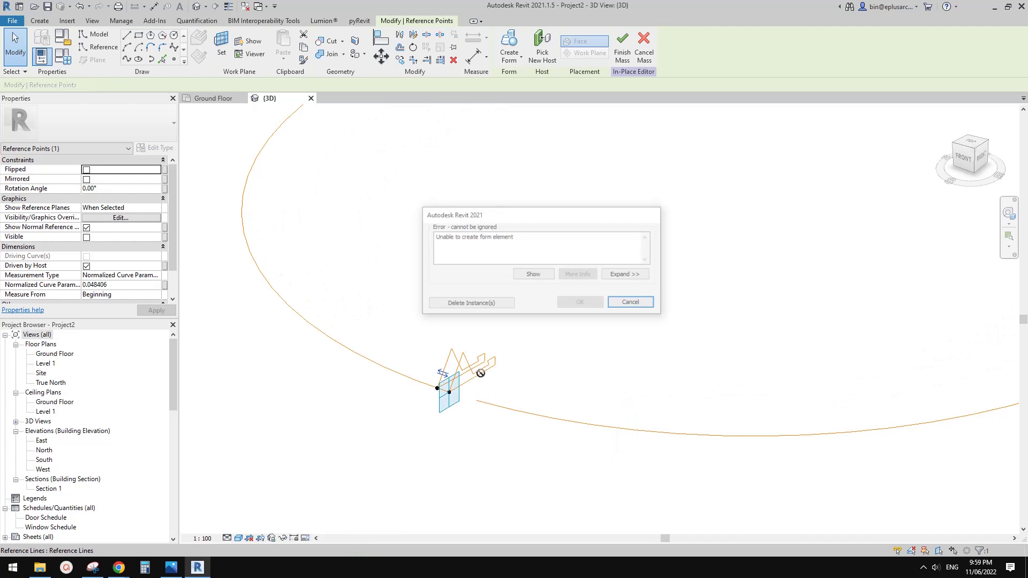
key(Escape)
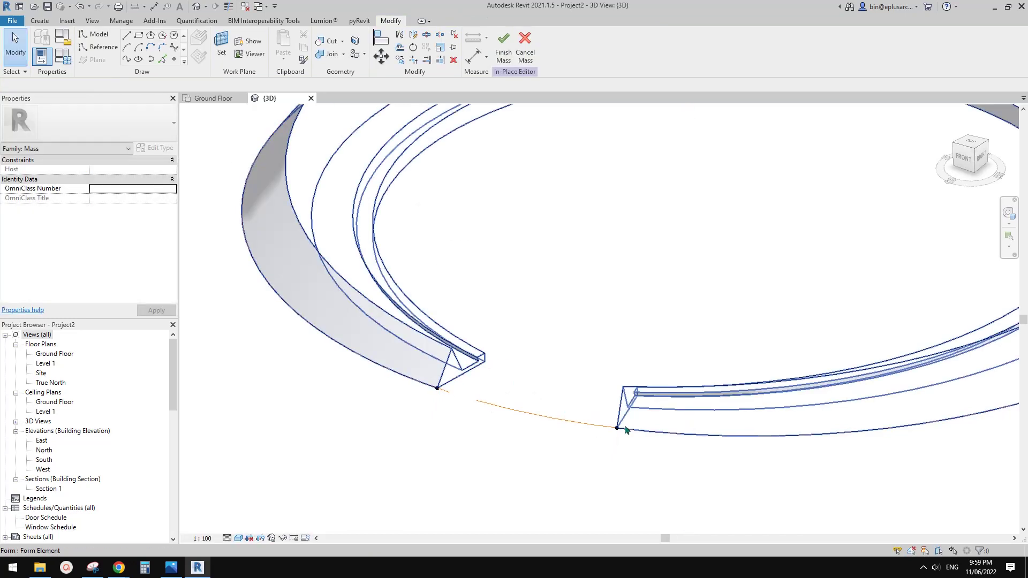
click(616, 429)
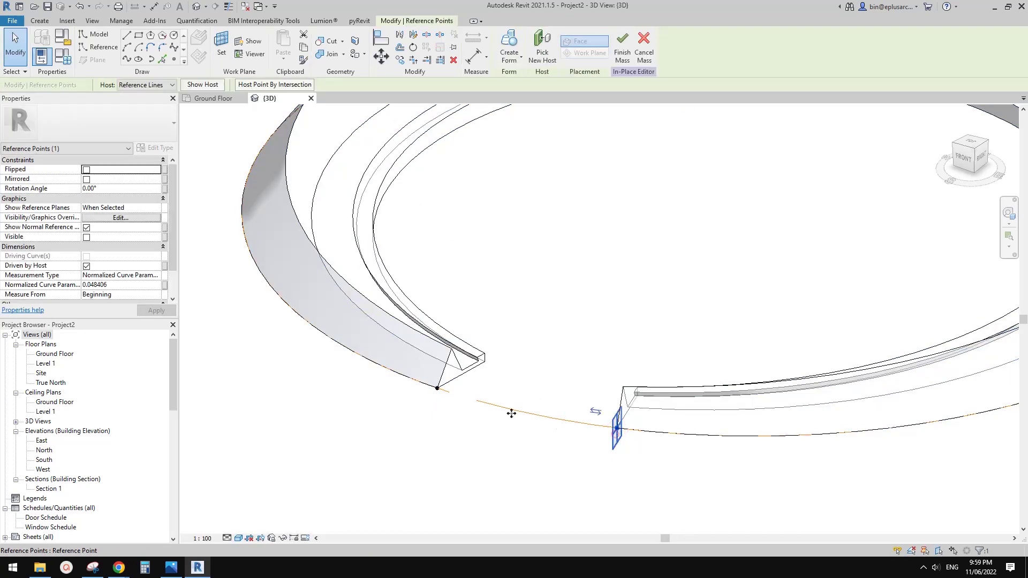
drag(499, 411, 503, 406)
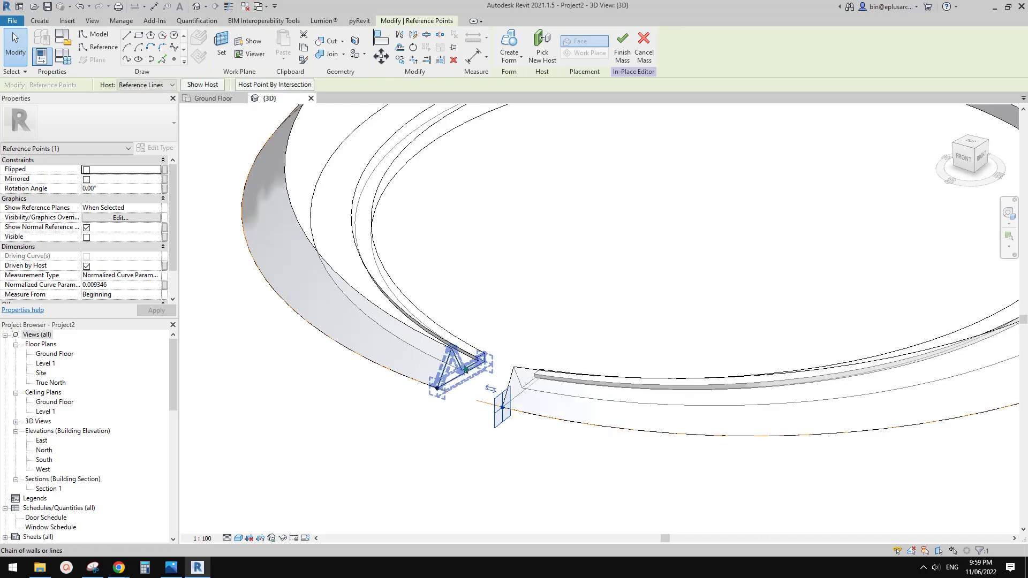
click(504, 344)
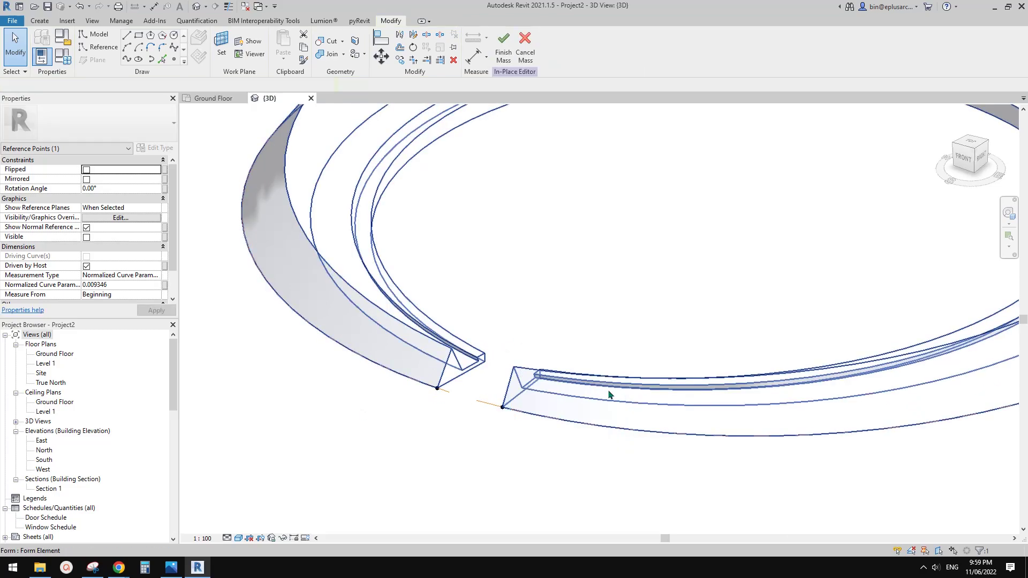
Examine from above how the ring's two end faces are angled across the gap
shift+middle_drag(503, 344, 515, 496)
scroll(534, 371, up, 4)
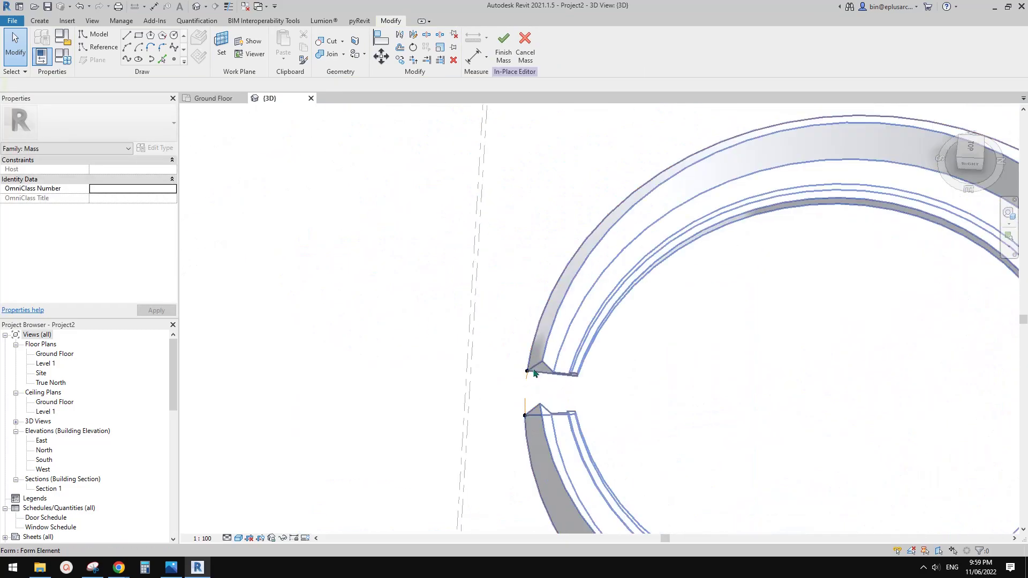
scroll(610, 439, down, 2)
middle_drag(611, 439, 544, 443)
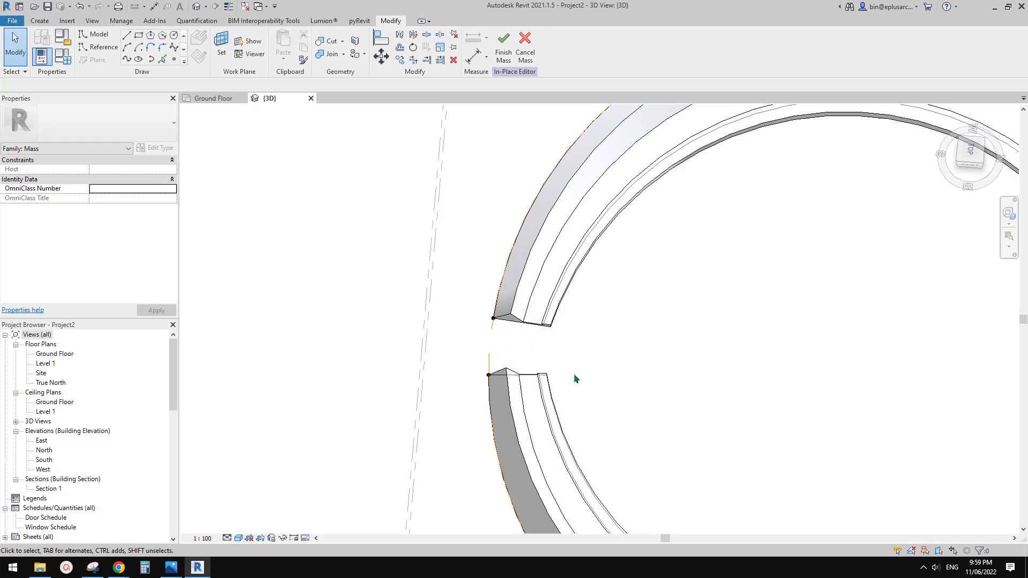
scroll(584, 383, down, 2)
scroll(616, 391, down, 1)
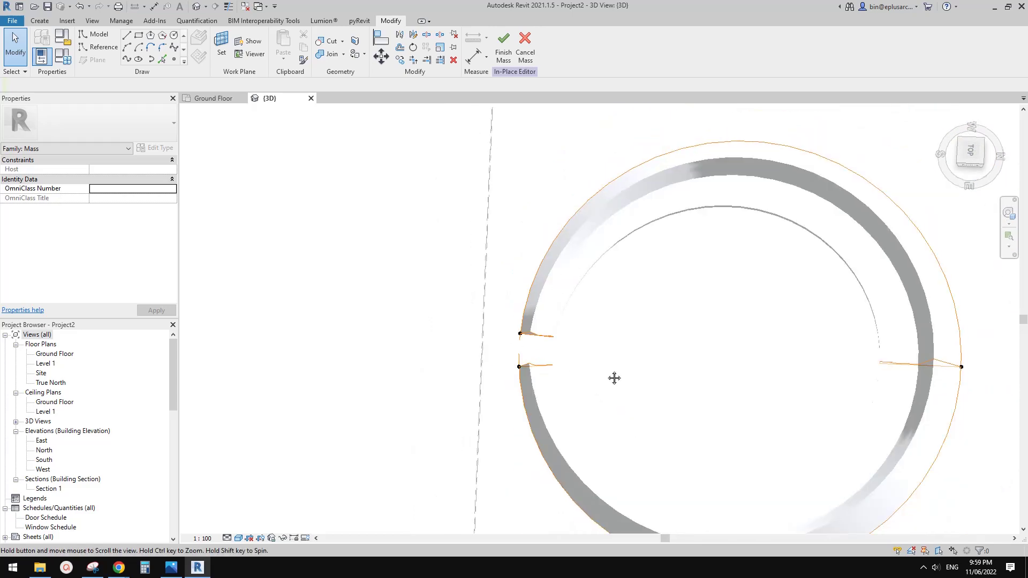
In the Ground Floor plan, draw a reference-line rectangle about 2700 by 3900 mm around the ring's gap and both end profiles
double_click(58, 353)
scroll(441, 331, up, 3)
scroll(699, 433, down, 2)
middle_drag(699, 432, 586, 339)
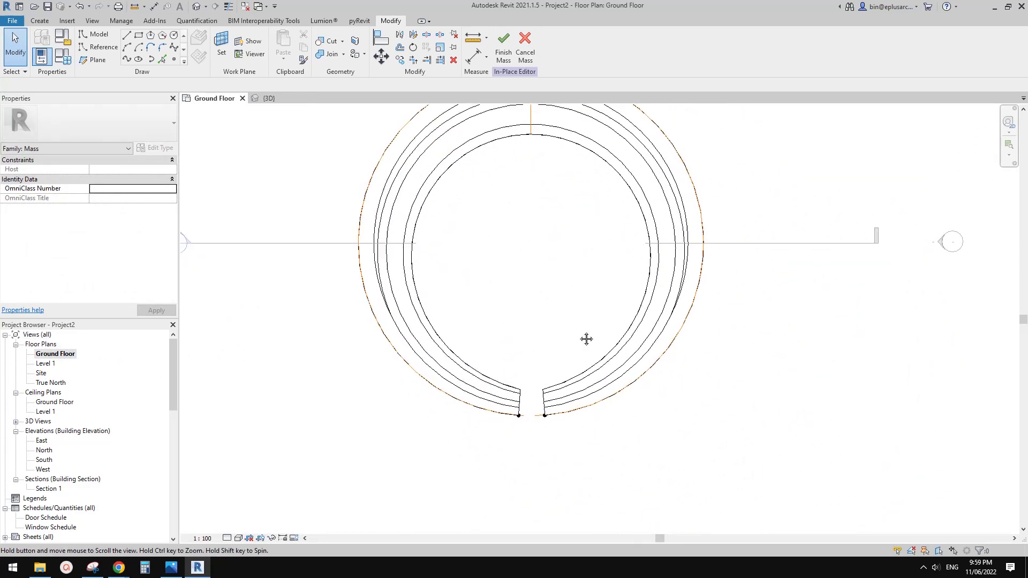
scroll(535, 379, up, 2)
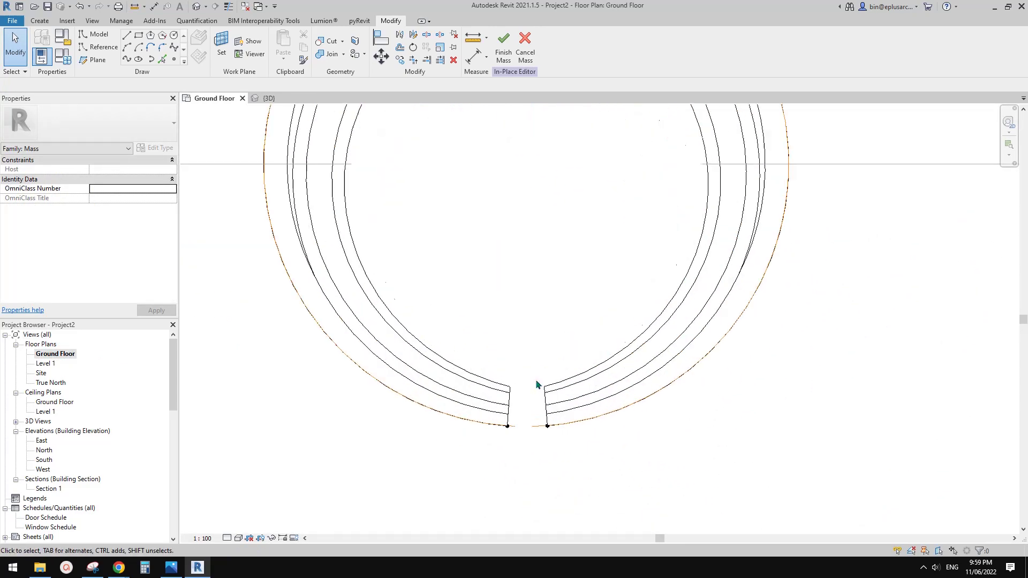
click(94, 48)
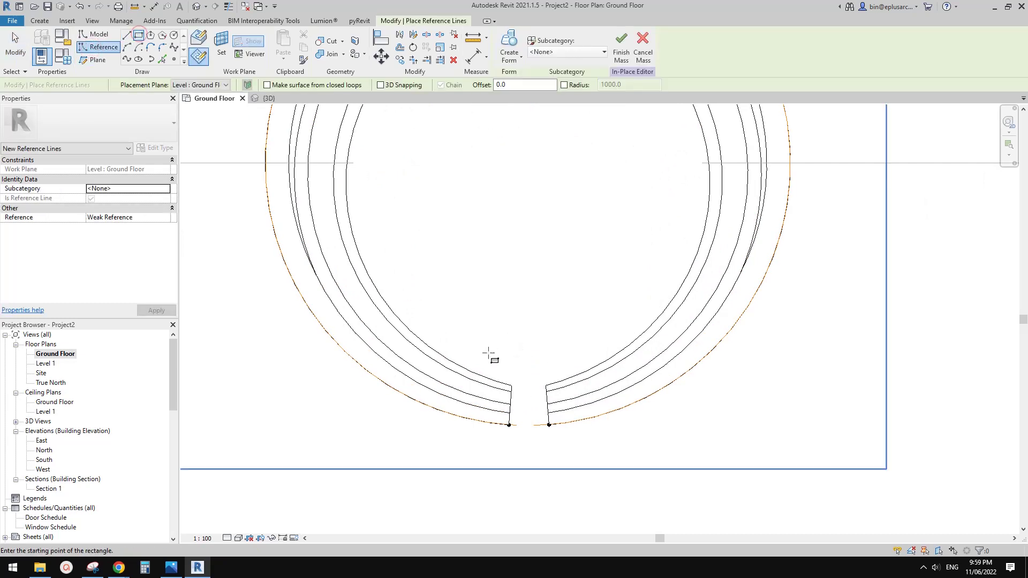
scroll(527, 326, down, 2)
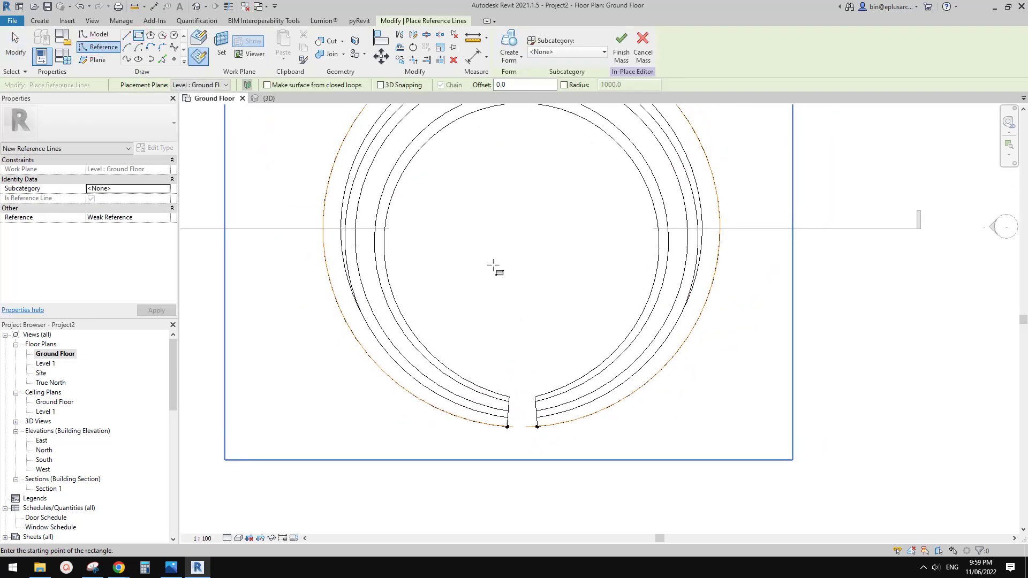
middle_drag(514, 288, 513, 304)
click(495, 388)
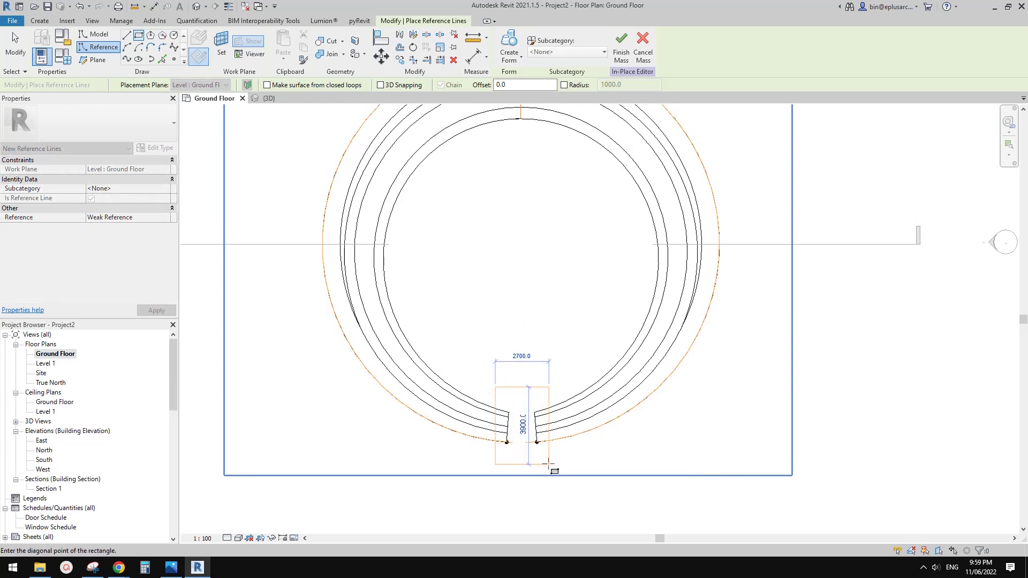
click(548, 464)
scroll(596, 333, down, 1)
key(Escape)
key(Escape)
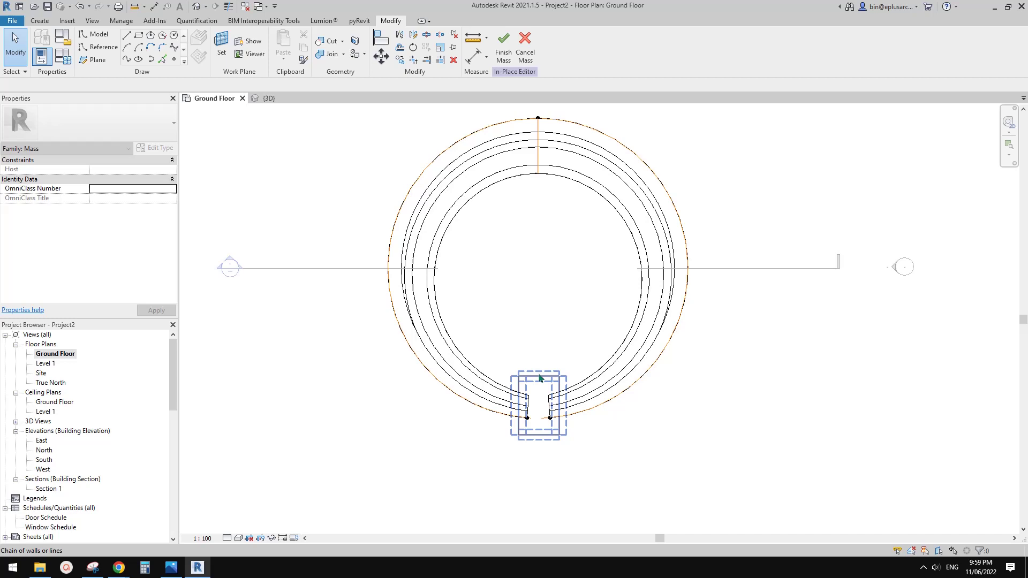
Create a void form from the reference rectangle, choosing the extruded volume, to cut both ends of the ring
click(540, 378)
click(509, 53)
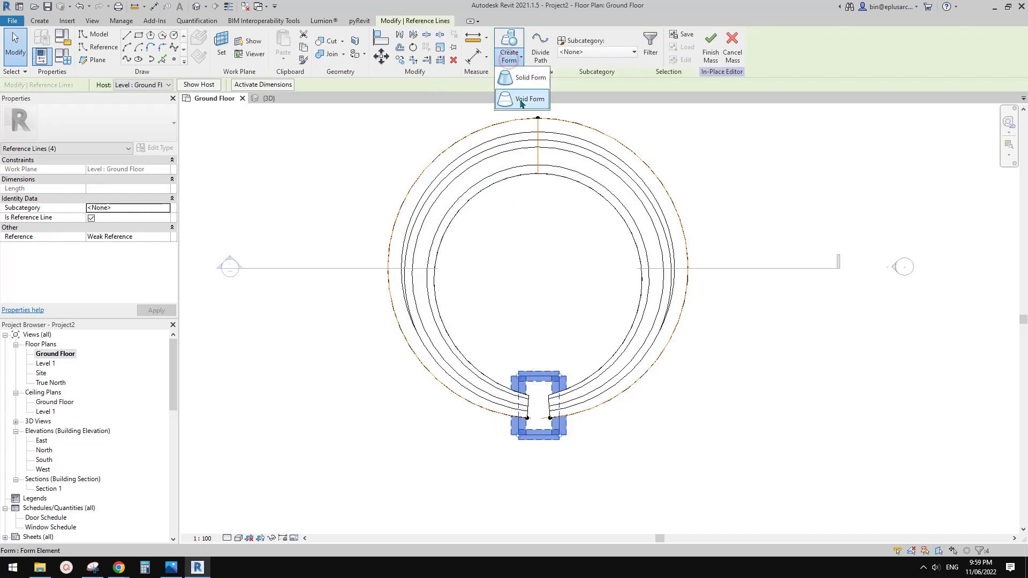
click(521, 102)
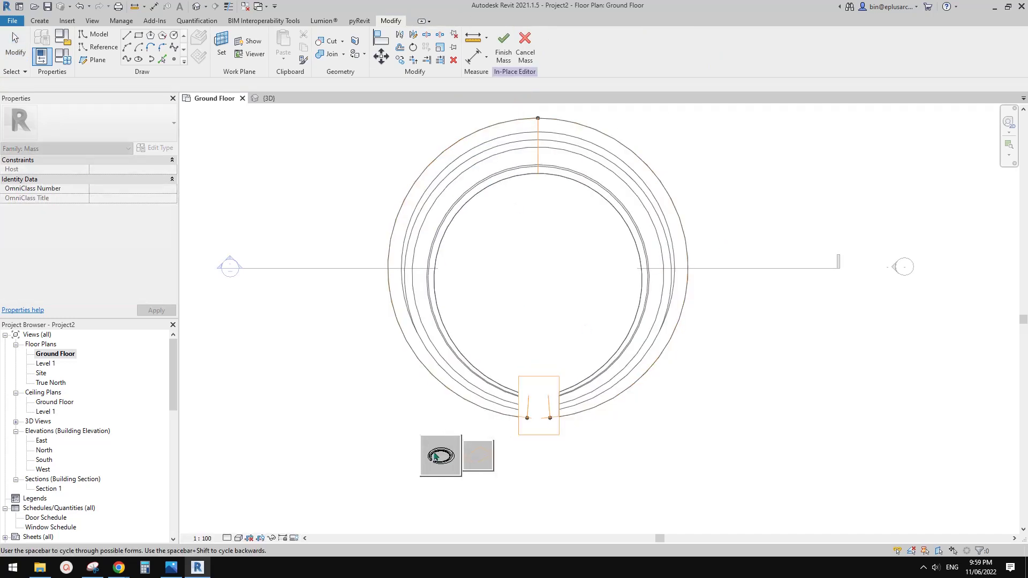
click(436, 456)
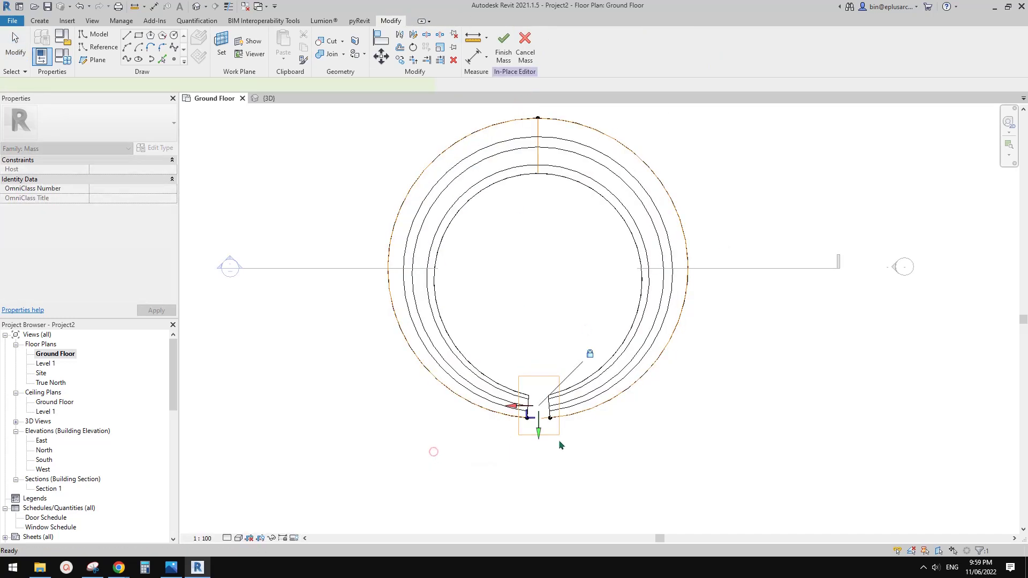
Open the 3D view, examine the void's cut through both ends of the ring, and select the ring form
click(200, 9)
shift+middle_drag(623, 298, 631, 182)
scroll(533, 303, up, 2)
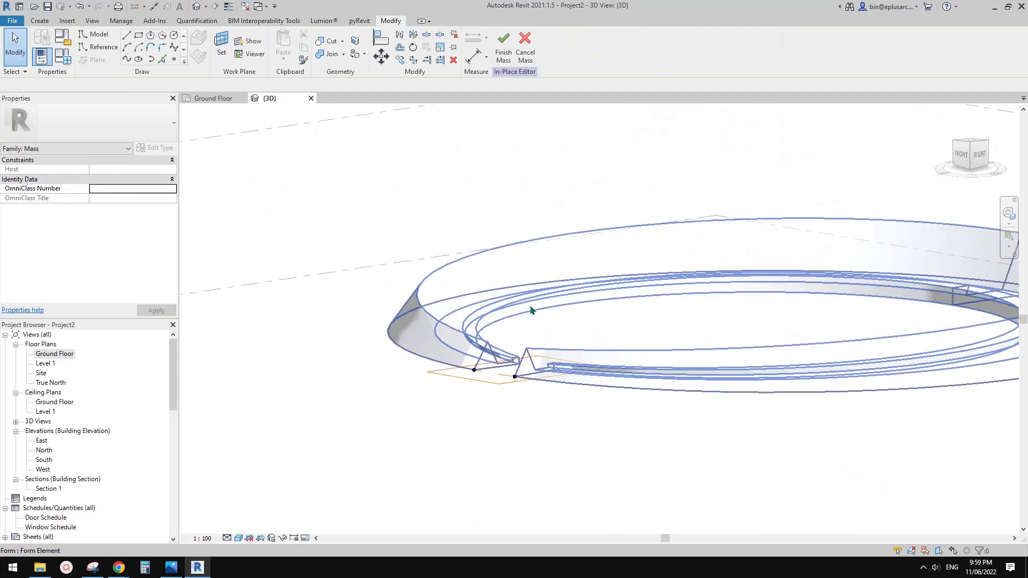
mouse_move(503, 389)
shift+middle_down()
mouse_move(537, 402)
mouse_move(493, 378)
mouse_move(503, 371)
shift+middle_up()
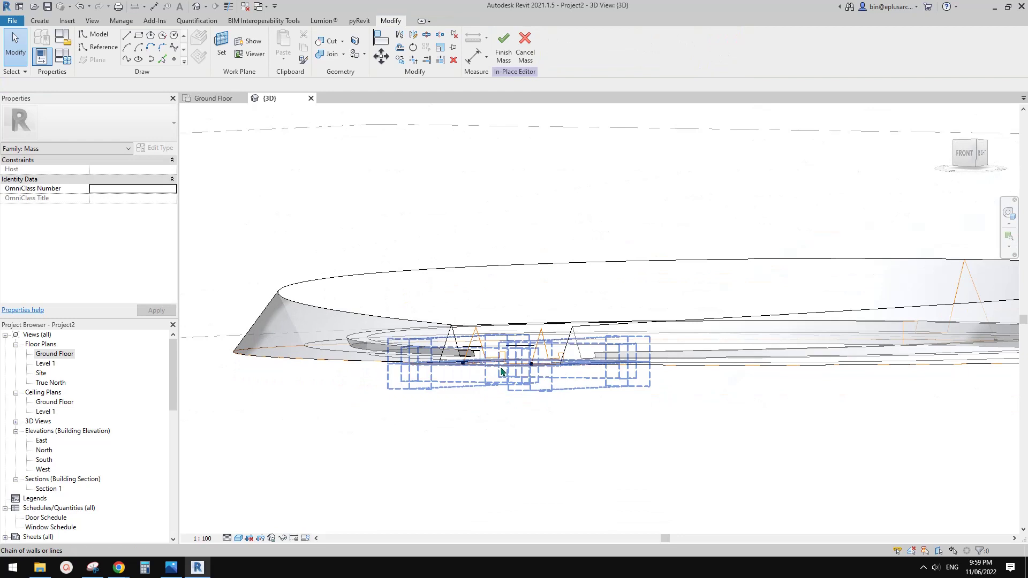
click(572, 341)
shift+middle_drag(684, 396, 482, 413)
click(540, 420)
scroll(544, 396, down, 2)
shift+middle_drag(543, 394, 727, 352)
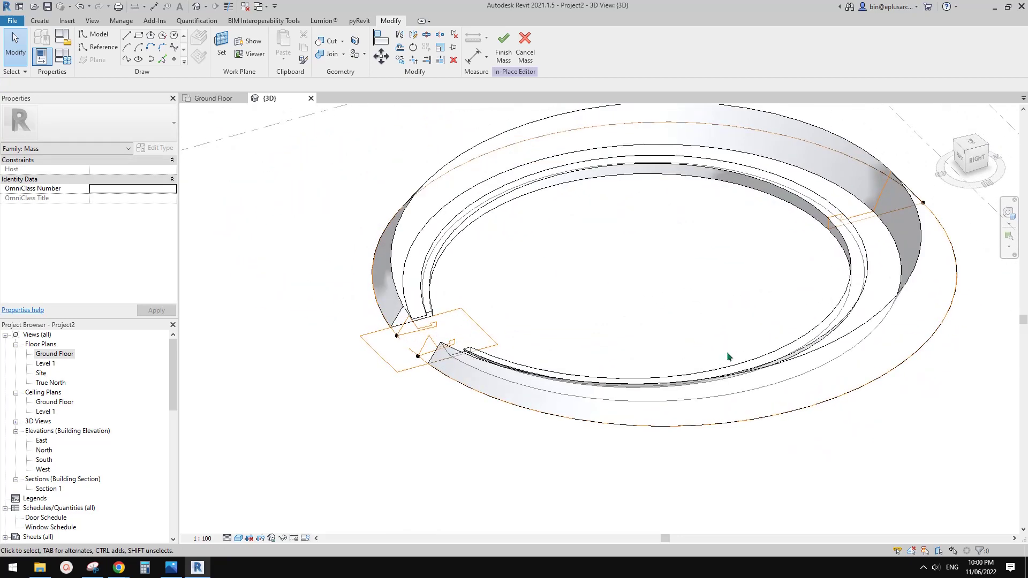
click(860, 280)
scroll(839, 282, down, 1)
shift+middle_drag(838, 282, 836, 302)
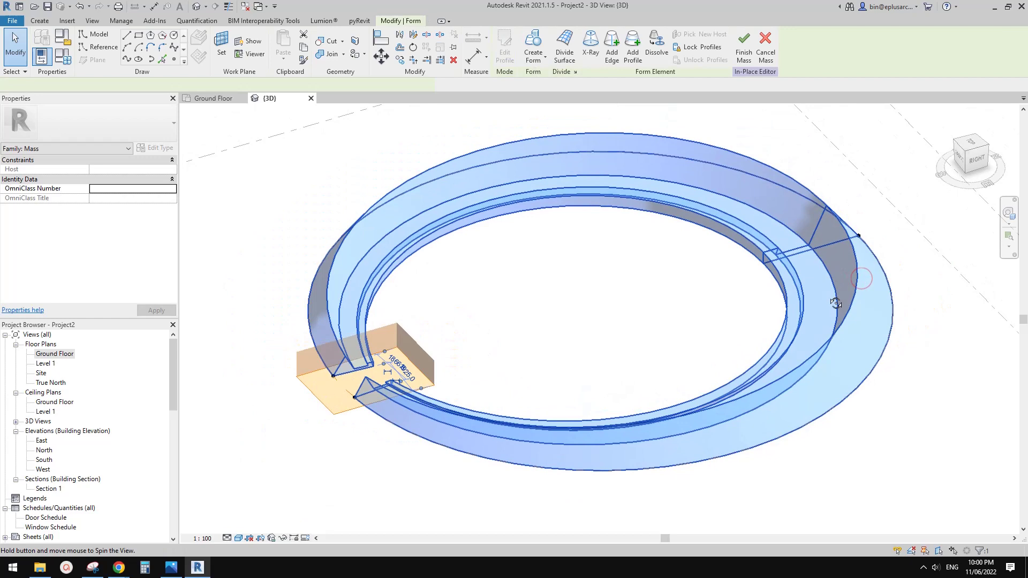
Finish the in-place mass so the trimmed ring returns to the project
click(710, 130)
click(506, 55)
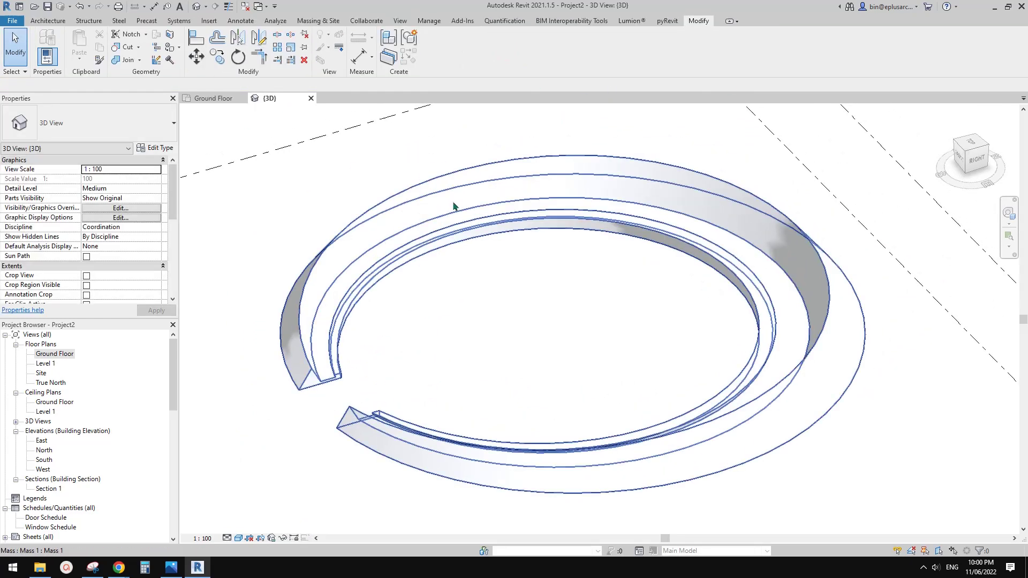
scroll(792, 256, up, 1)
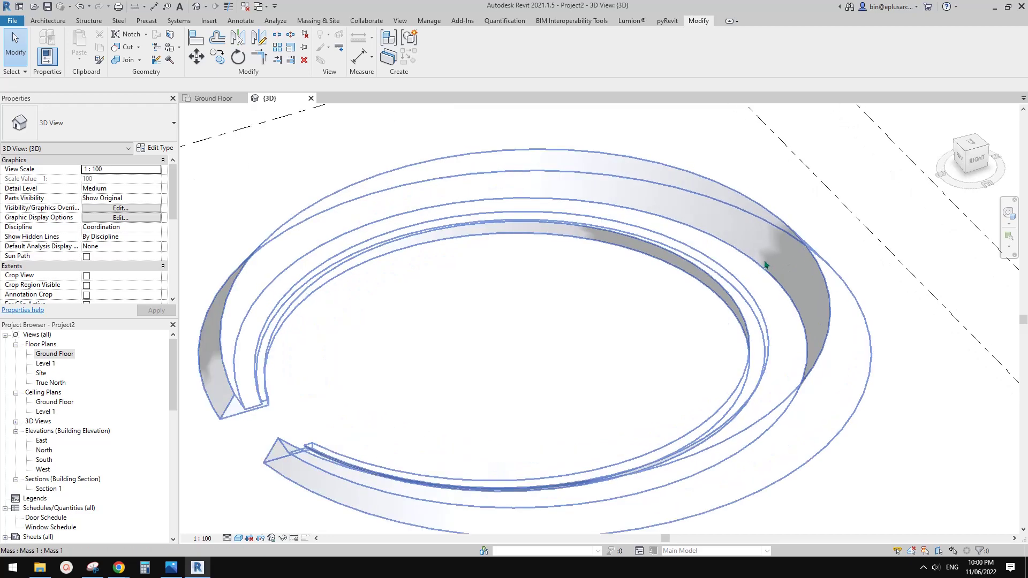
Try placing Double brick - 270 walls by face on the ring's inner and outer sloped faces
click(48, 21)
click(45, 58)
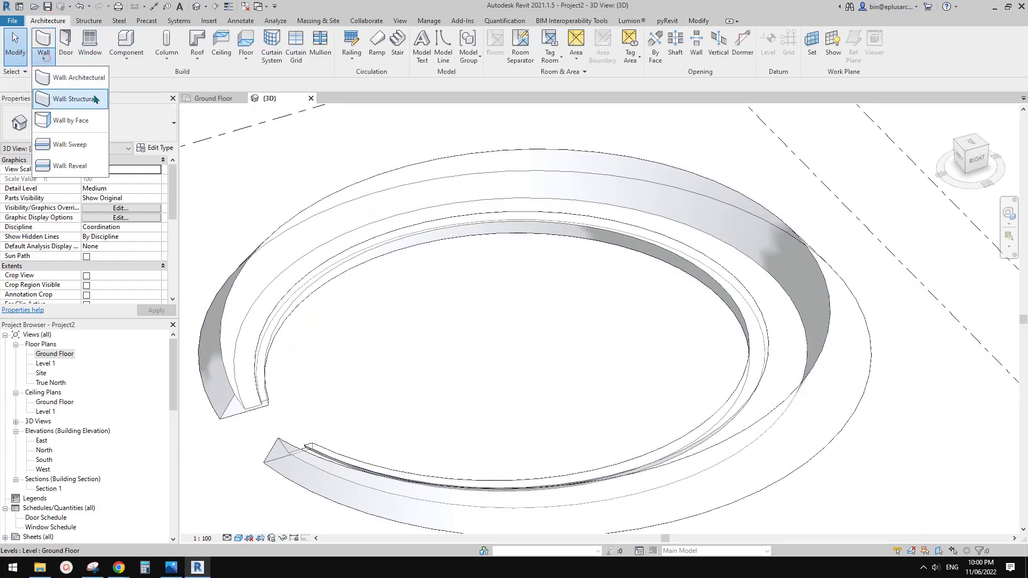
click(82, 121)
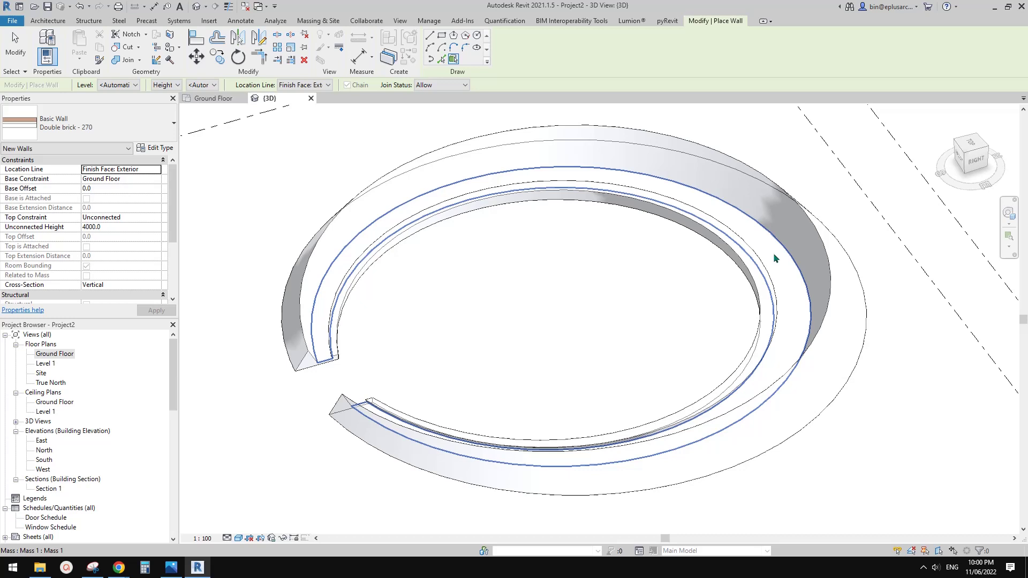
middle_drag(778, 277, 711, 275)
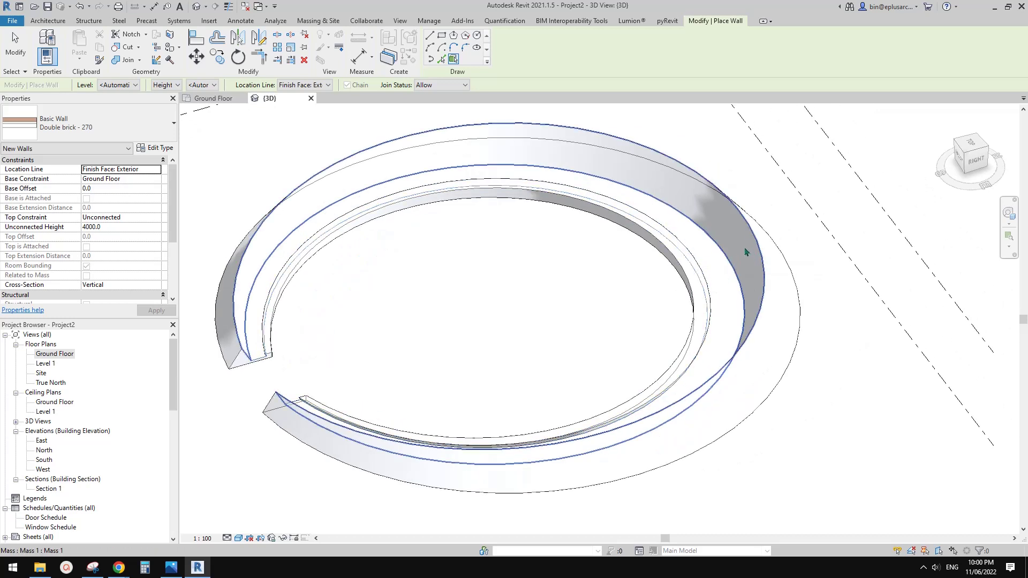
scroll(745, 252, up, 4)
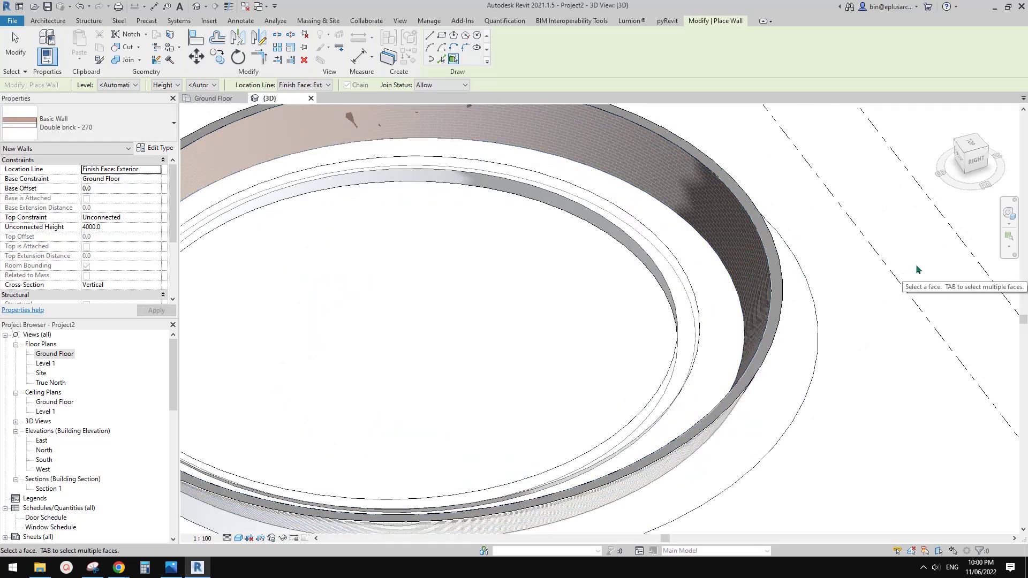
click(889, 404)
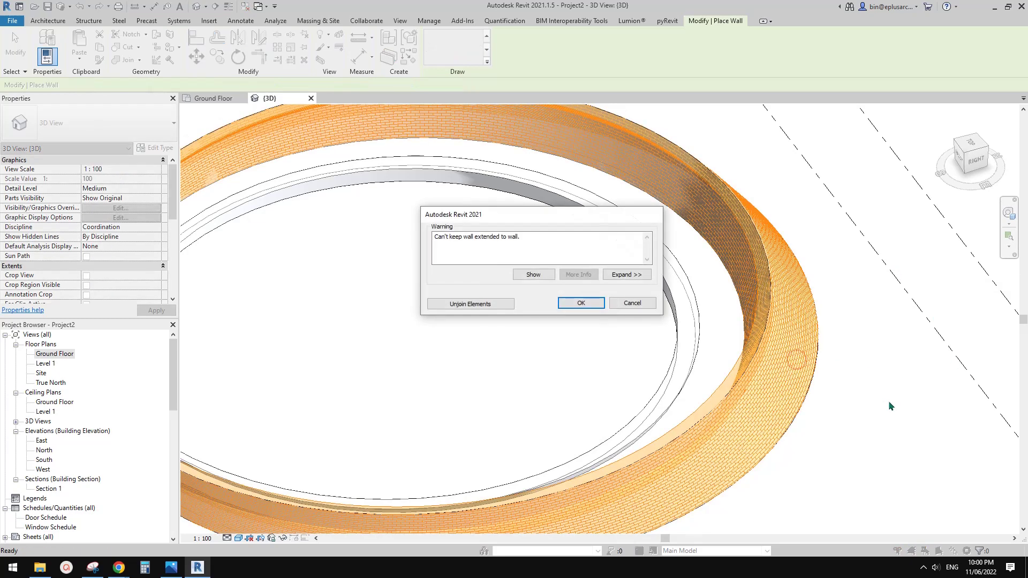
click(603, 307)
key(Escape)
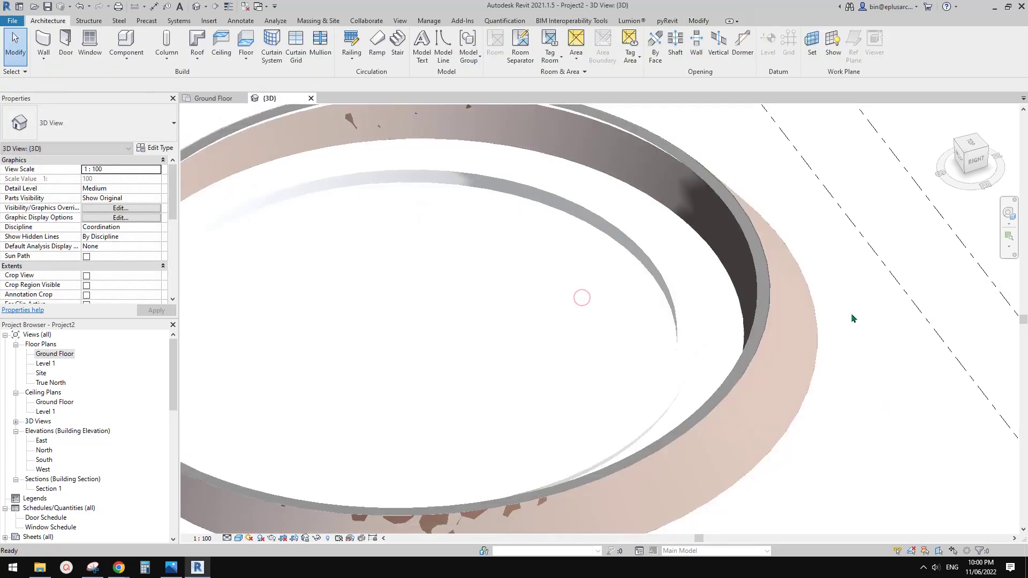
Examine how the two face-based walls meet along the ring's upper edge
click(788, 334)
shift+middle_drag(789, 335, 823, 247)
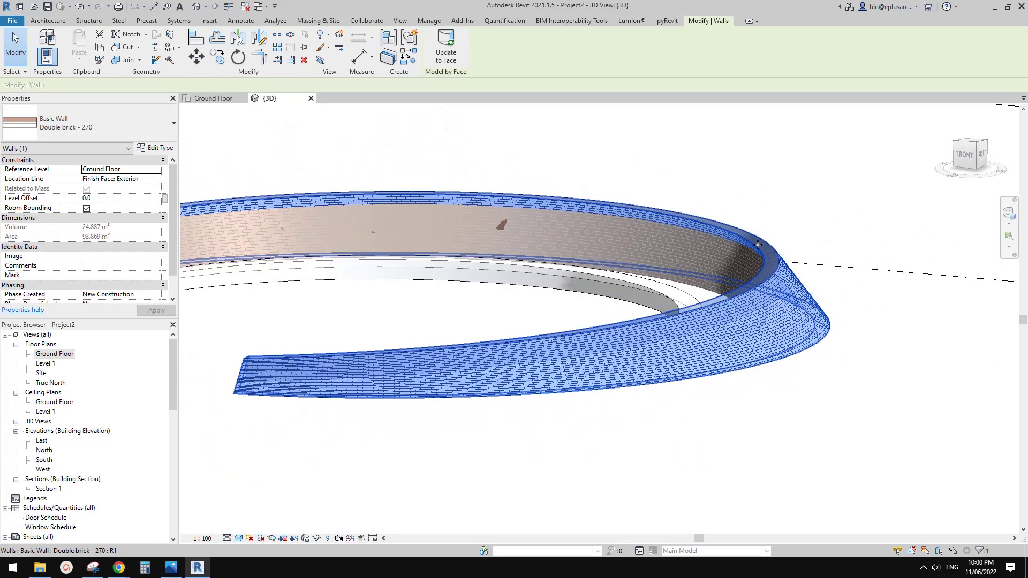
scroll(769, 268, up, 3)
click(784, 248)
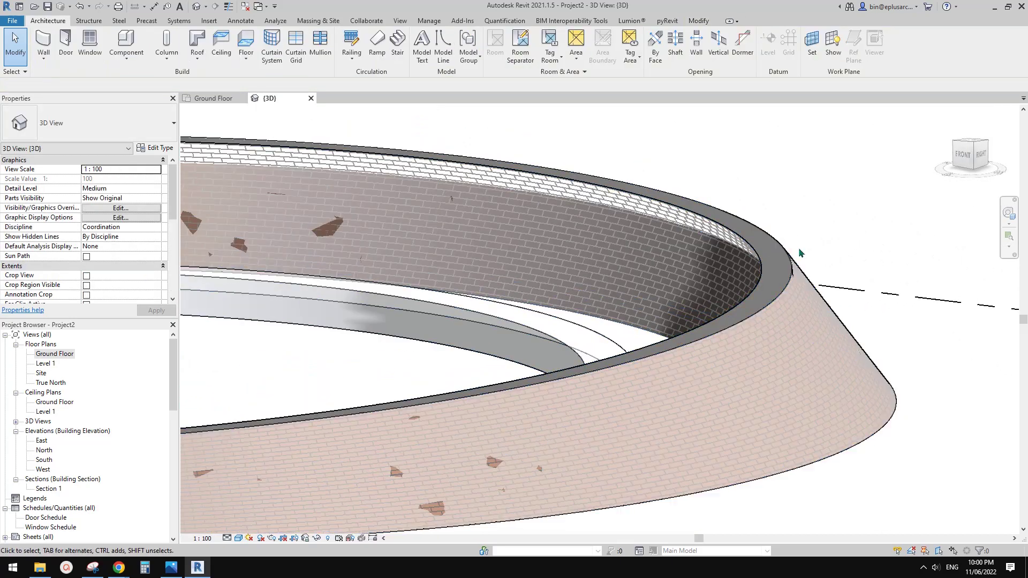
click(767, 261)
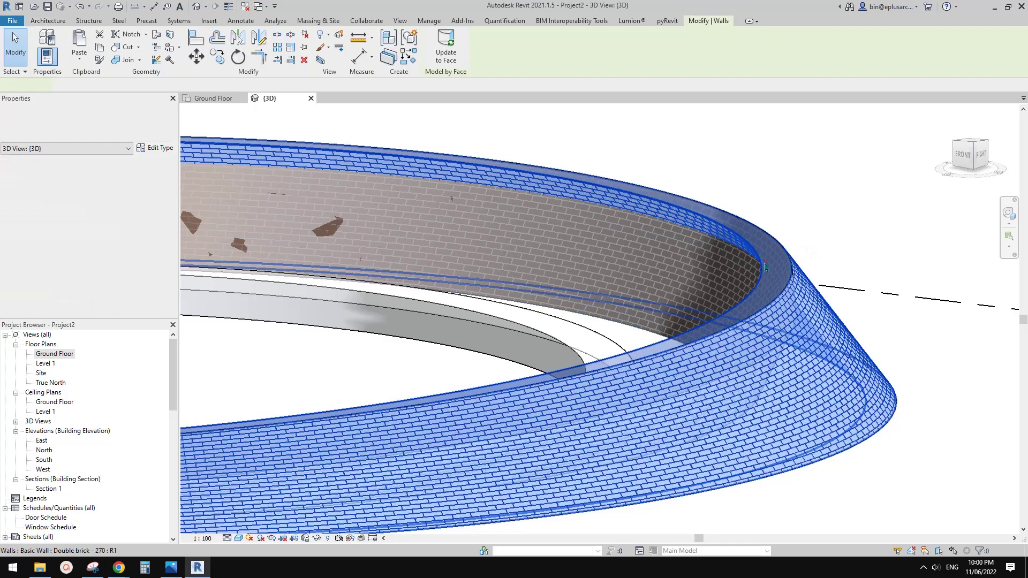
click(718, 267)
Delete both face-based brick walls from the ring mass
click(777, 279)
mouse_move(777, 280)
shift+middle_down()
mouse_move(773, 243)
mouse_move(847, 278)
mouse_move(769, 282)
shift+middle_up()
key(Escape)
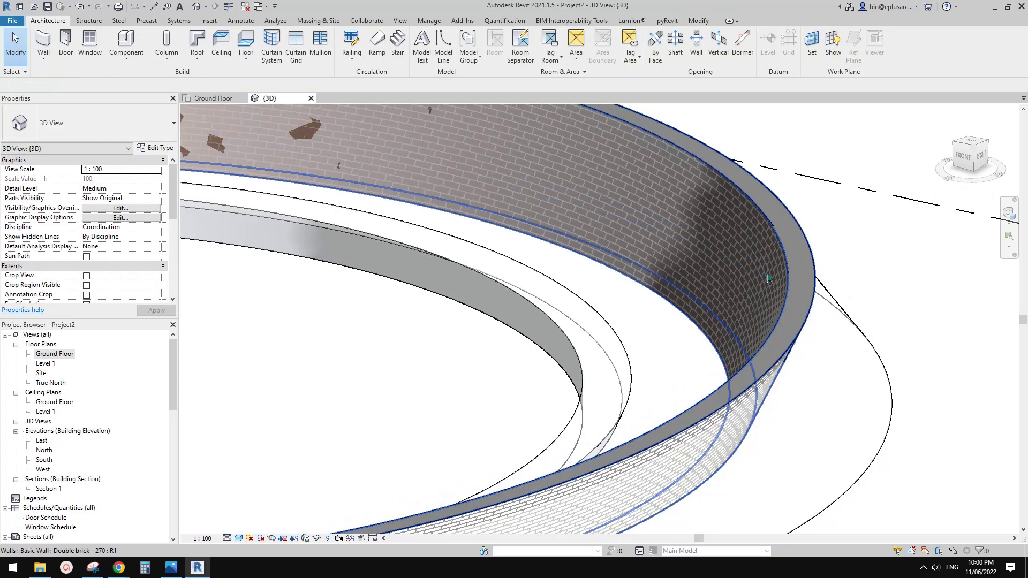
click(768, 279)
key(Delete)
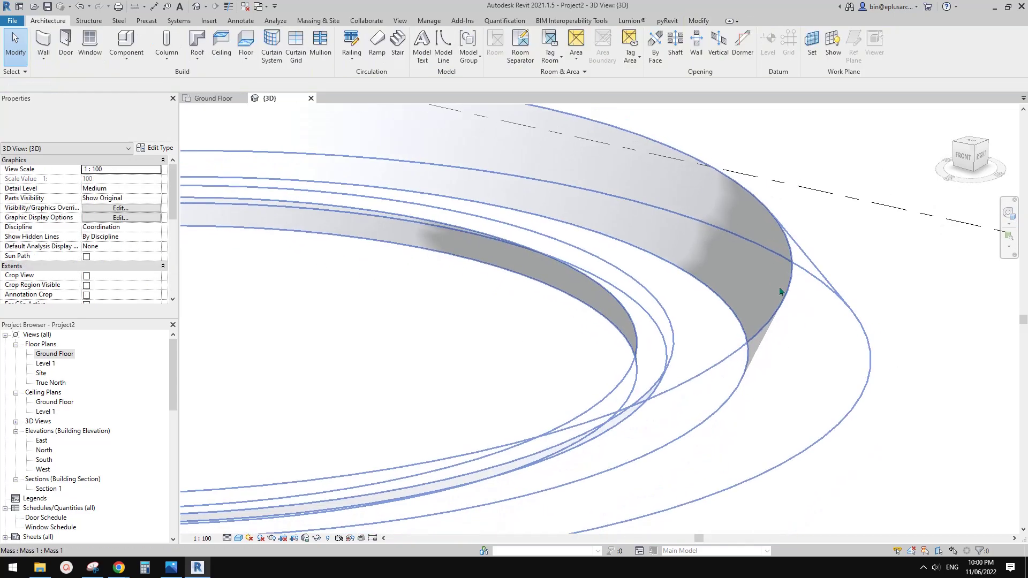
Reopen the ring mass for in-place editing and assign the Default Wall material to its form
shift+middle_drag(780, 292, 725, 257)
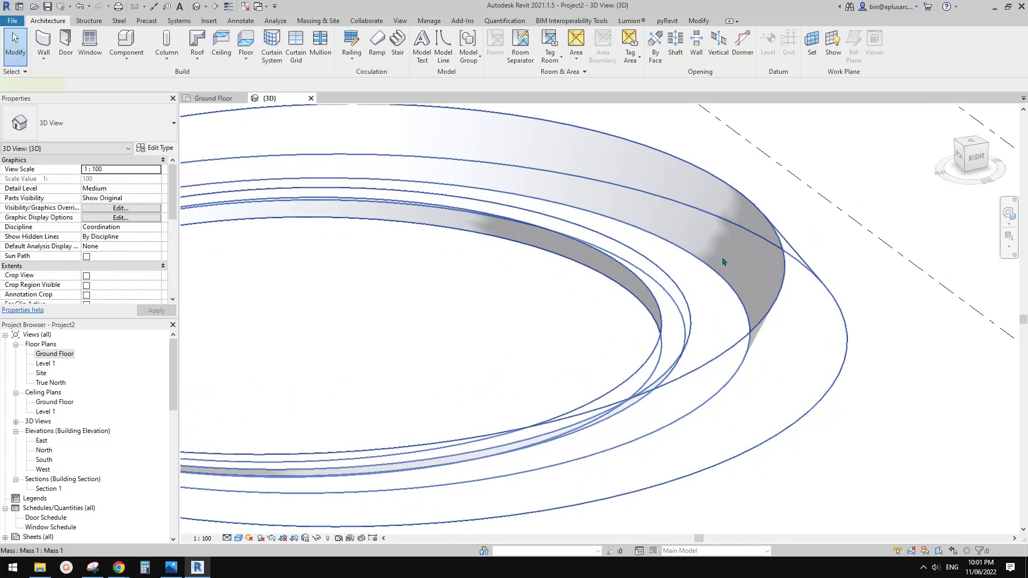
click(684, 175)
click(434, 62)
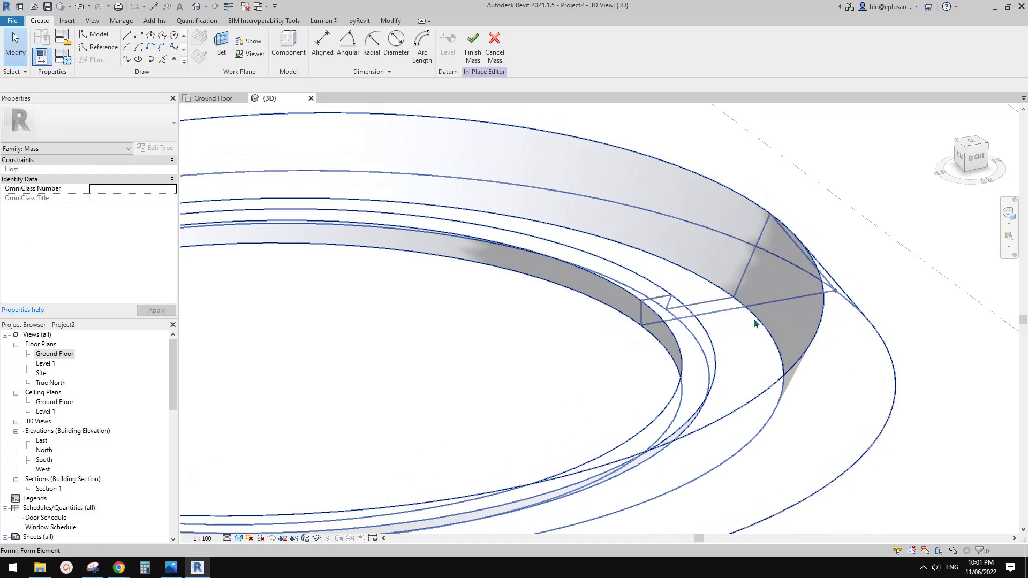
click(700, 245)
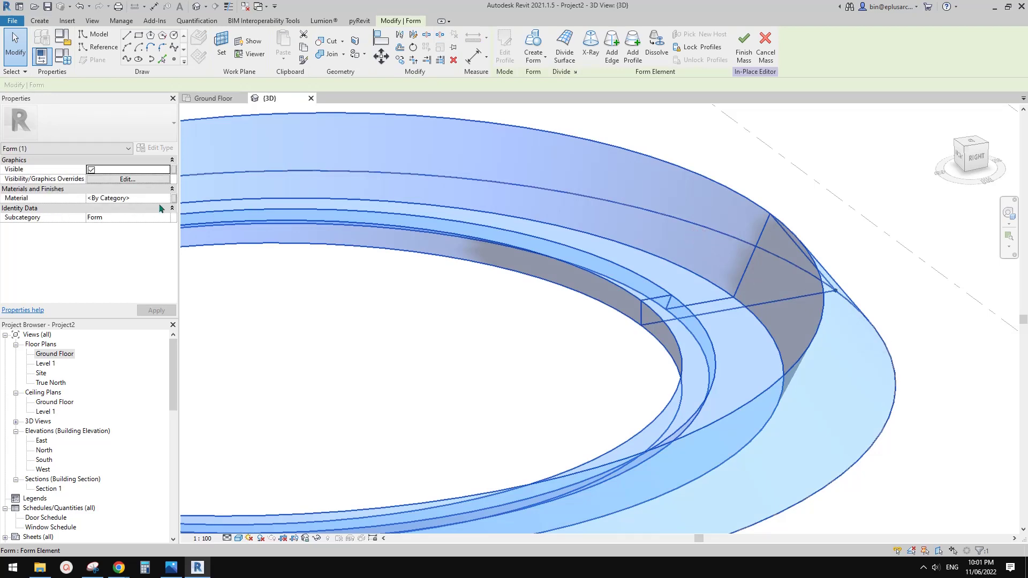
click(153, 200)
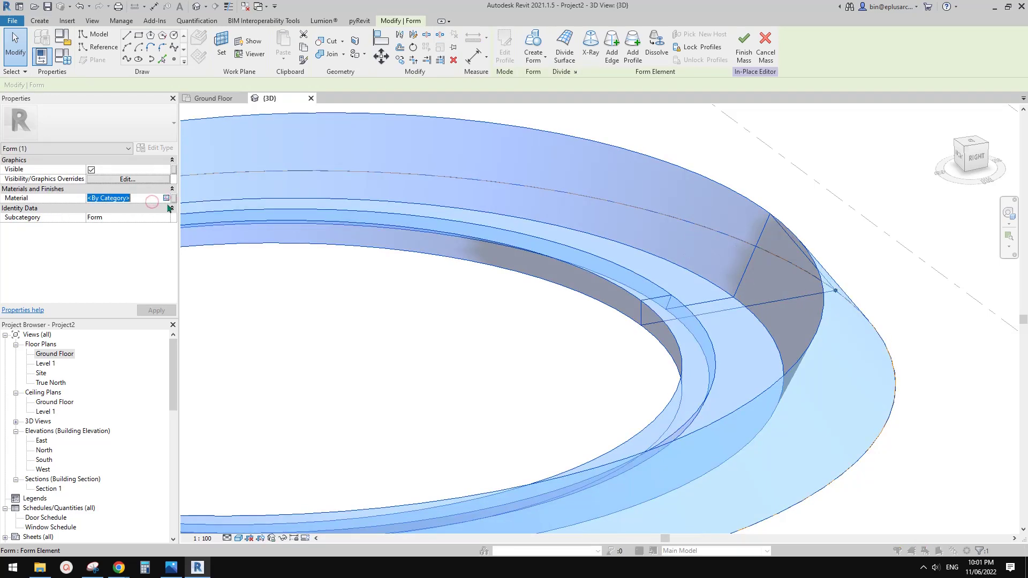
click(166, 198)
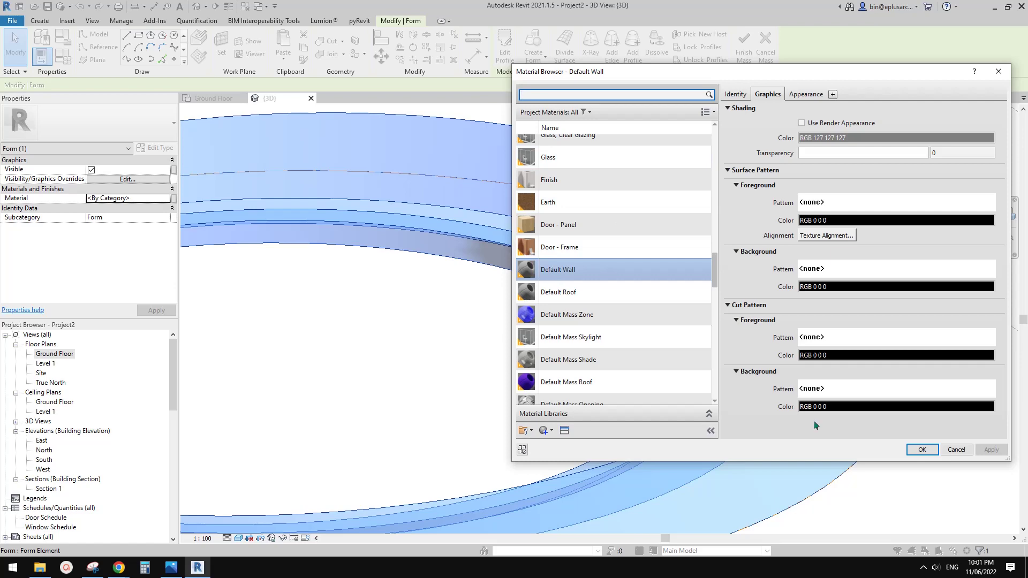
click(922, 450)
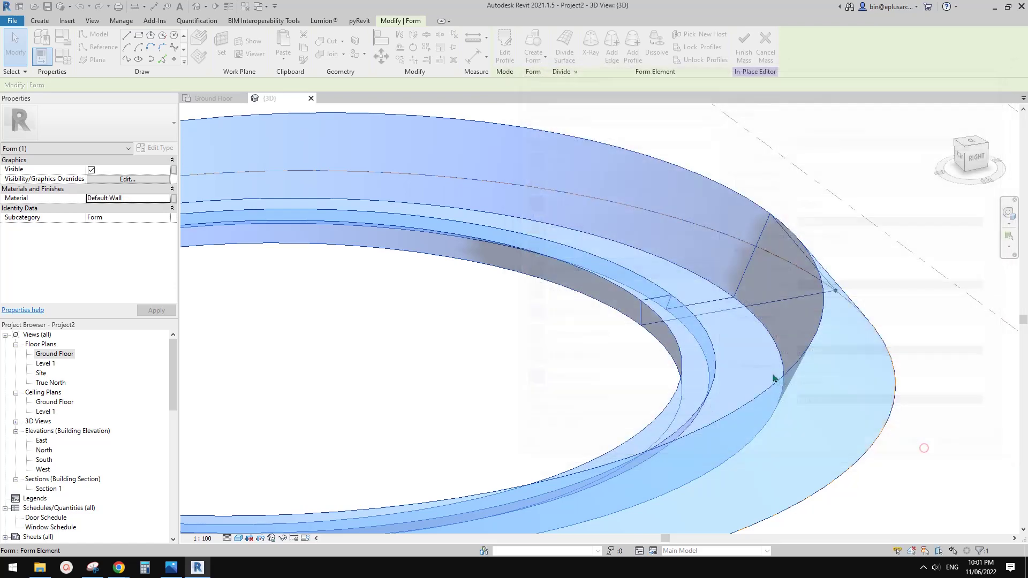
click(843, 252)
Examine the ring form's material on its sloped and flat faces from several angles
shift+middle_drag(888, 292, 891, 272)
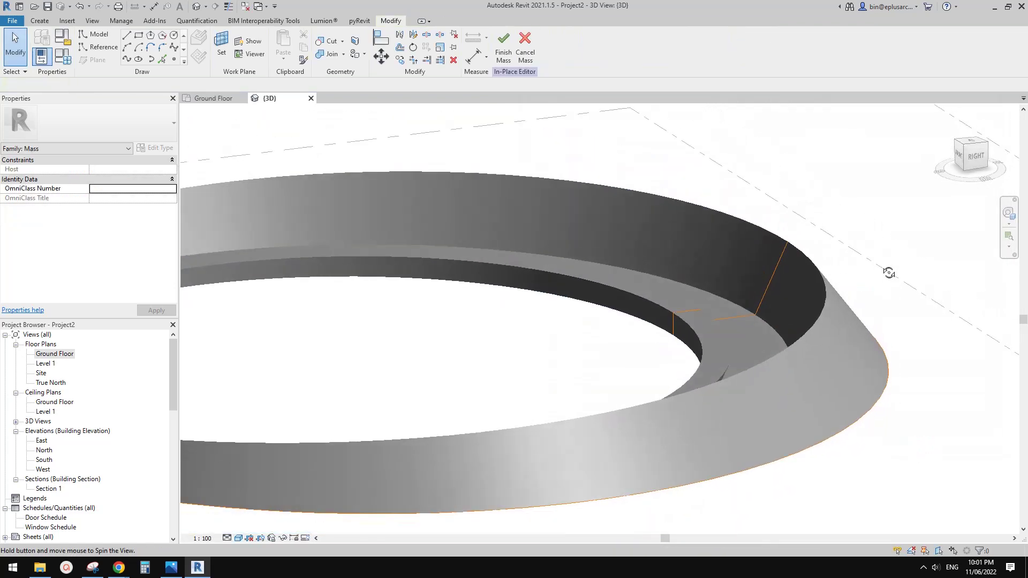
scroll(822, 278, down, 2)
middle_drag(821, 280, 905, 277)
shift+middle_drag(847, 296, 870, 309)
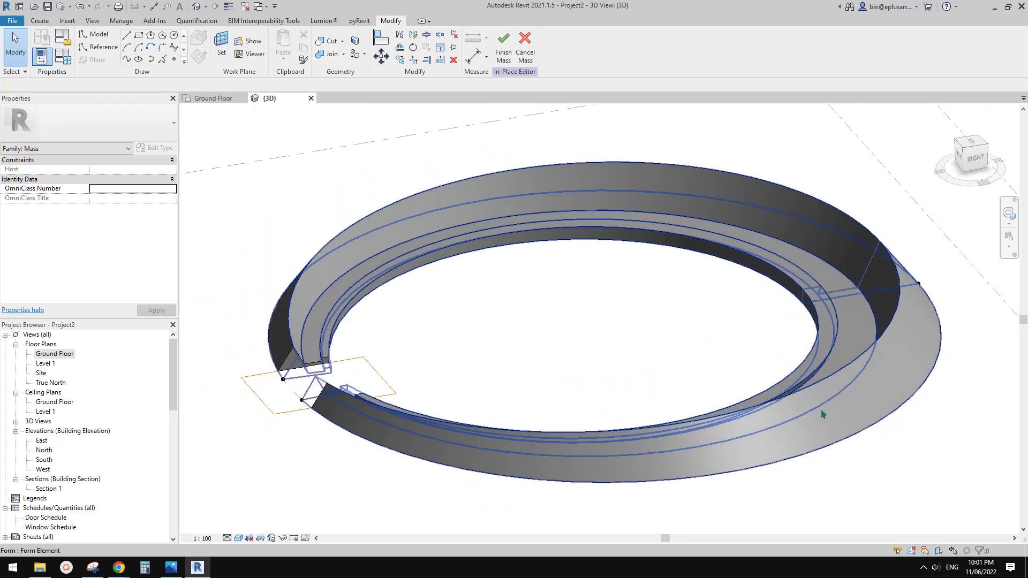
shift+middle_drag(644, 258, 771, 304)
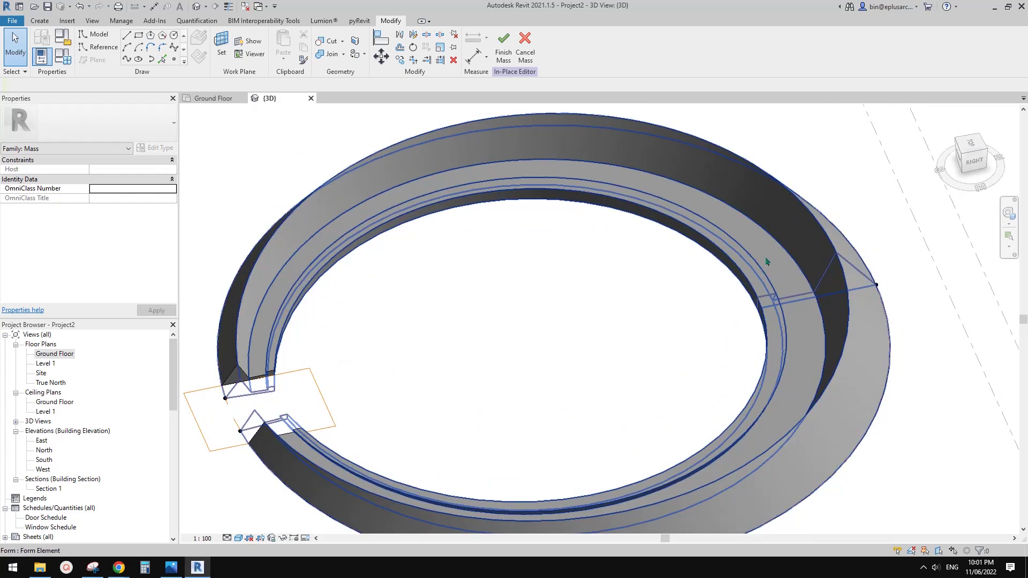
middle_drag(782, 290, 776, 302)
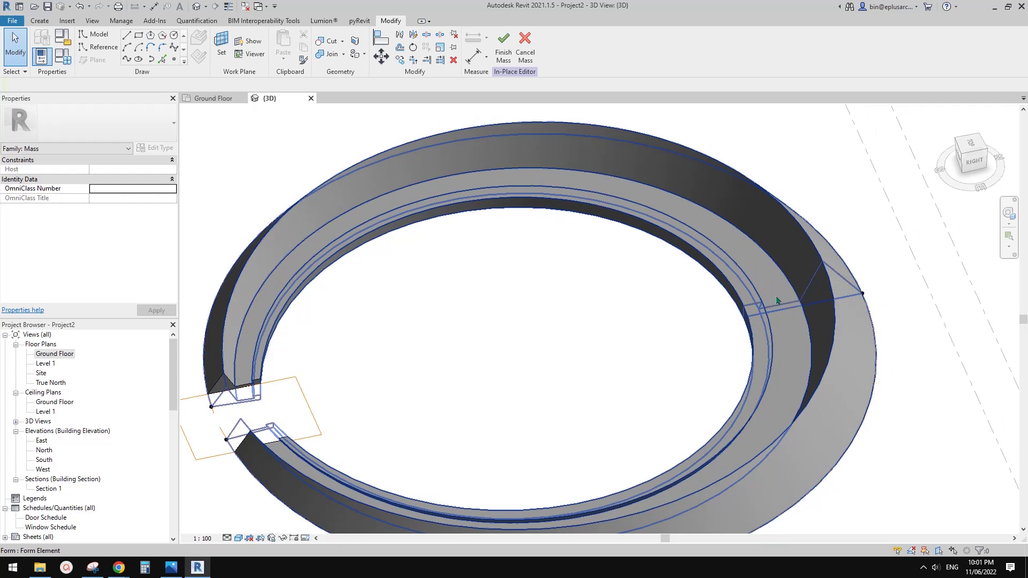
middle_drag(769, 290, 763, 296)
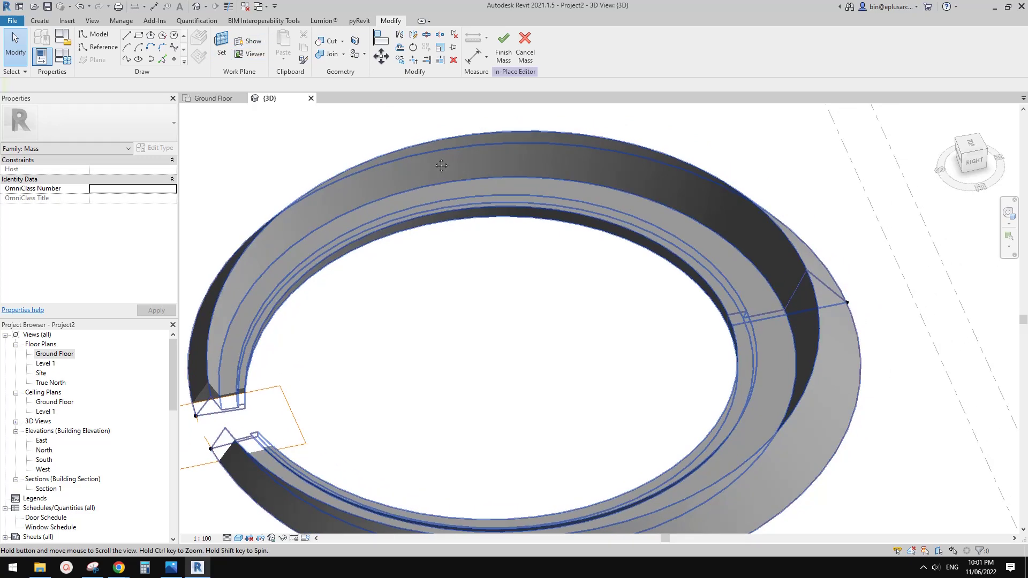
Paint the wide flat face between the ring's sloped wall and inner rim with Oak Flooring
click(355, 54)
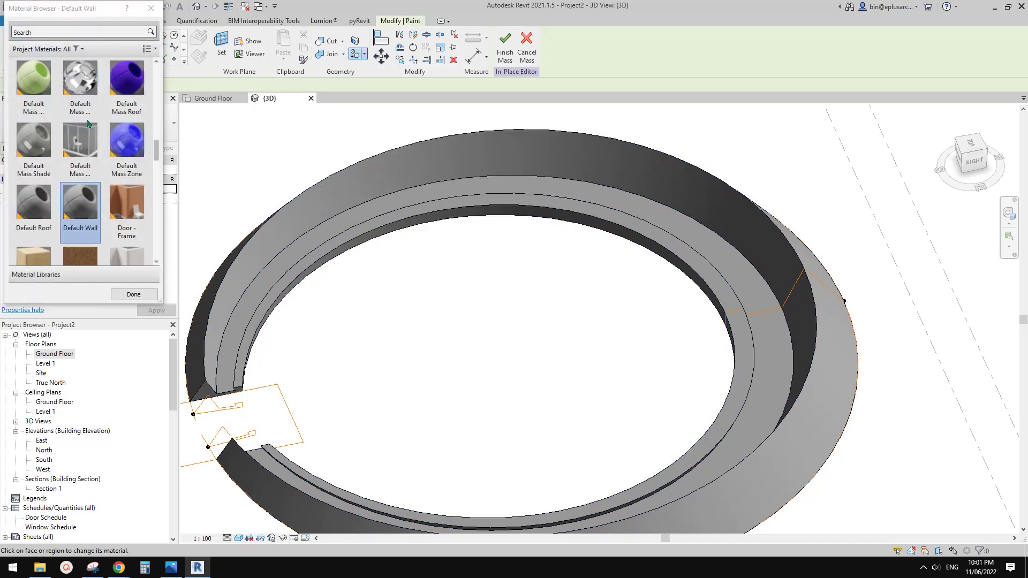
scroll(134, 227, down, 3)
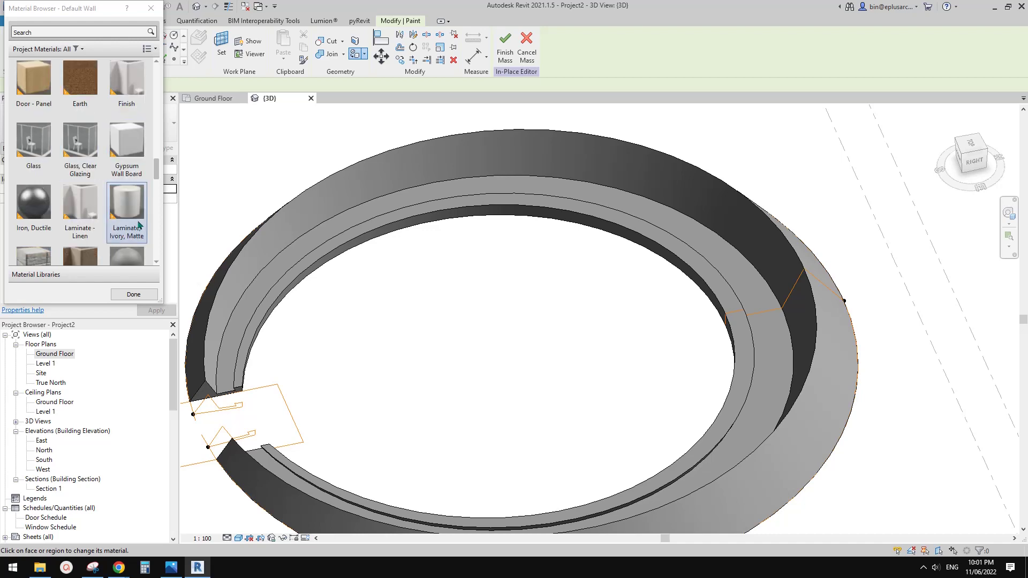
scroll(110, 142, down, 3)
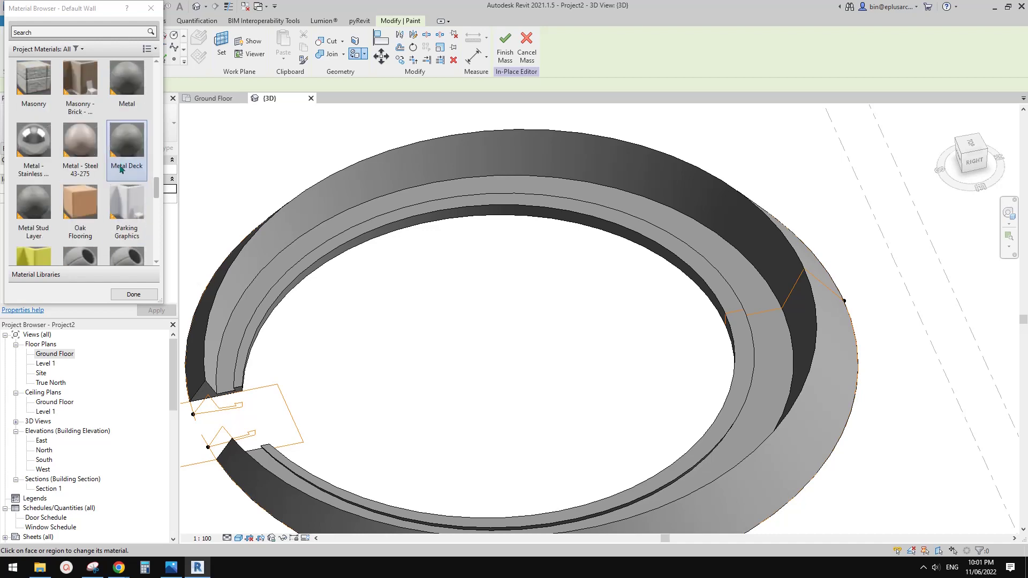
click(82, 208)
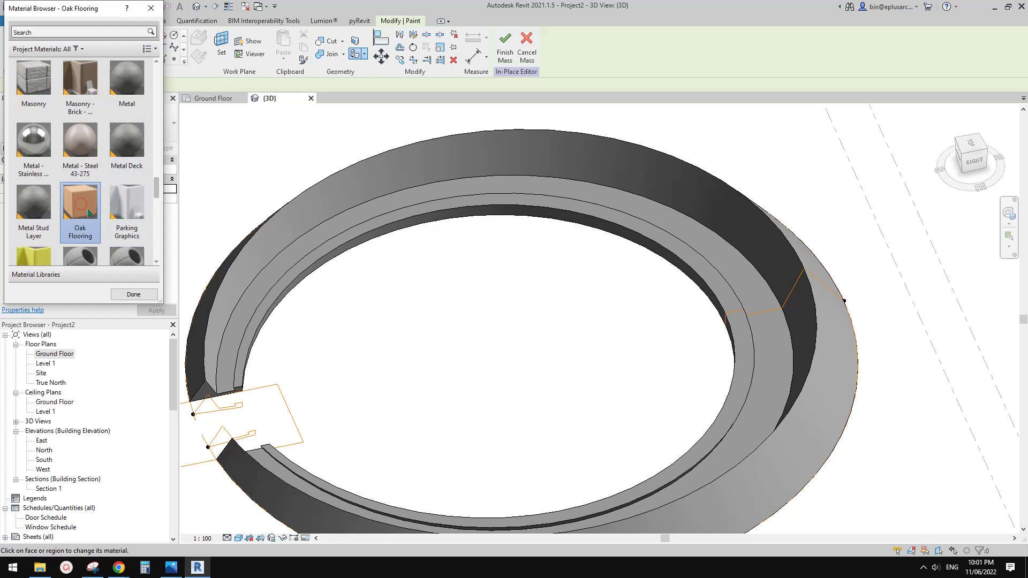
click(751, 293)
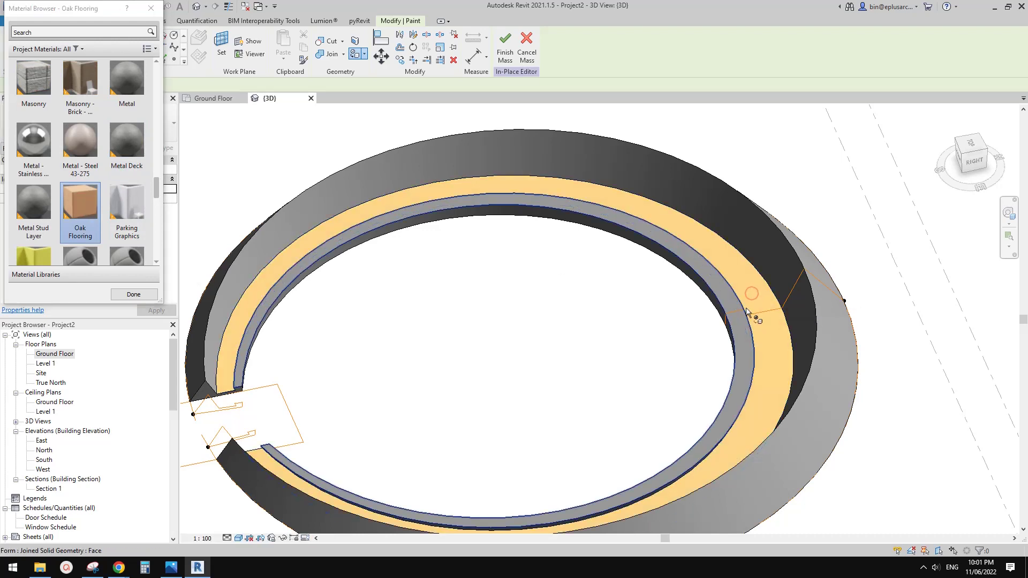
scroll(651, 324, down, 1)
mouse_move(651, 326)
middle_down()
mouse_move(675, 310)
mouse_move(697, 332)
mouse_move(739, 239)
mouse_move(621, 220)
middle_up()
key(Escape)
Finish the in-place mass and examine the completed ring with its painted band in the 3D view
scroll(754, 320, up, 3)
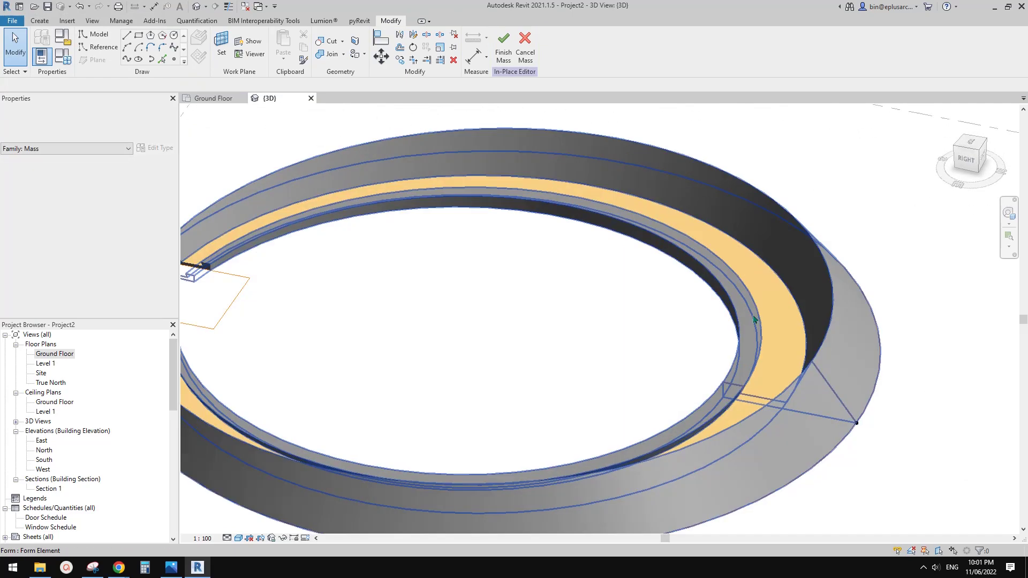
scroll(755, 332, up, 2)
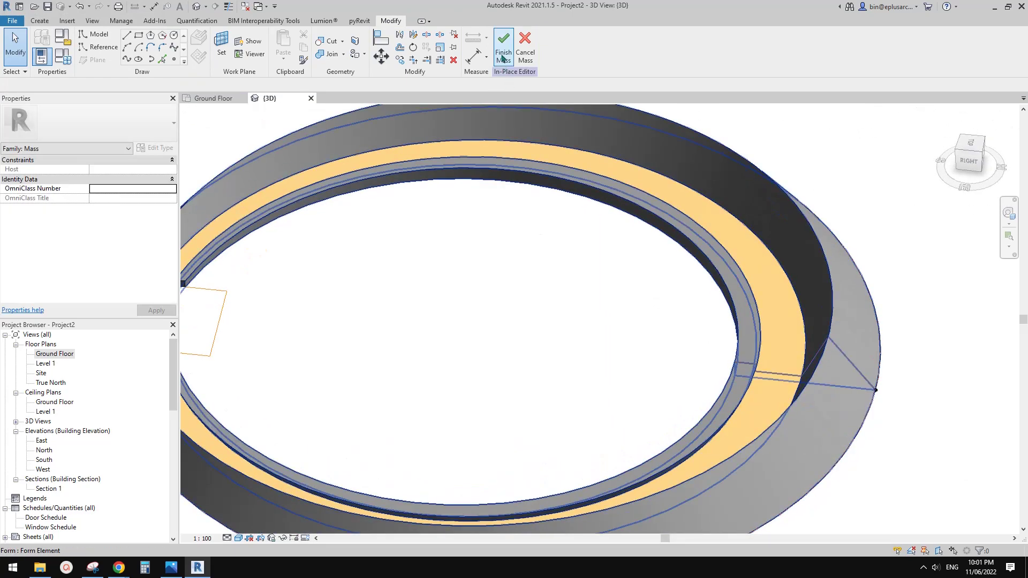
click(502, 59)
scroll(776, 264, down, 3)
shift+middle_drag(776, 264, 877, 287)
scroll(814, 316, up, 1)
shift+middle_drag(815, 316, 810, 353)
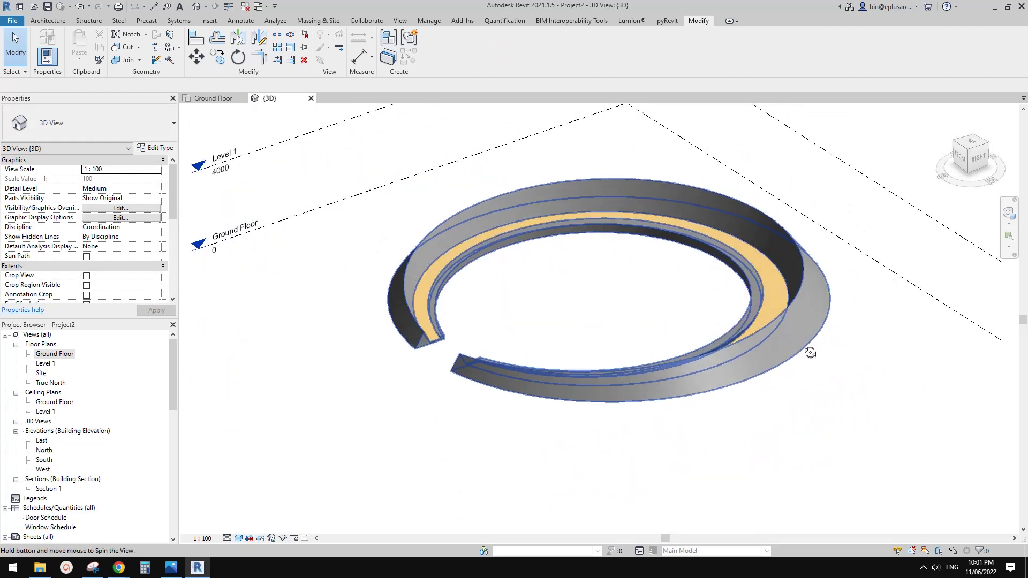
scroll(730, 379, up, 2)
click(731, 378)
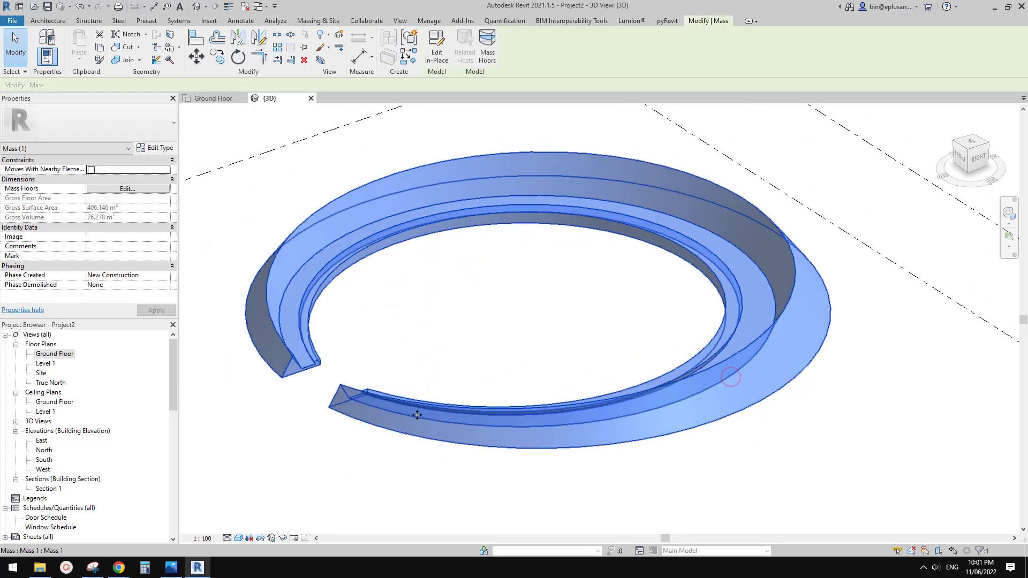
shift+middle_drag(571, 411, 566, 415)
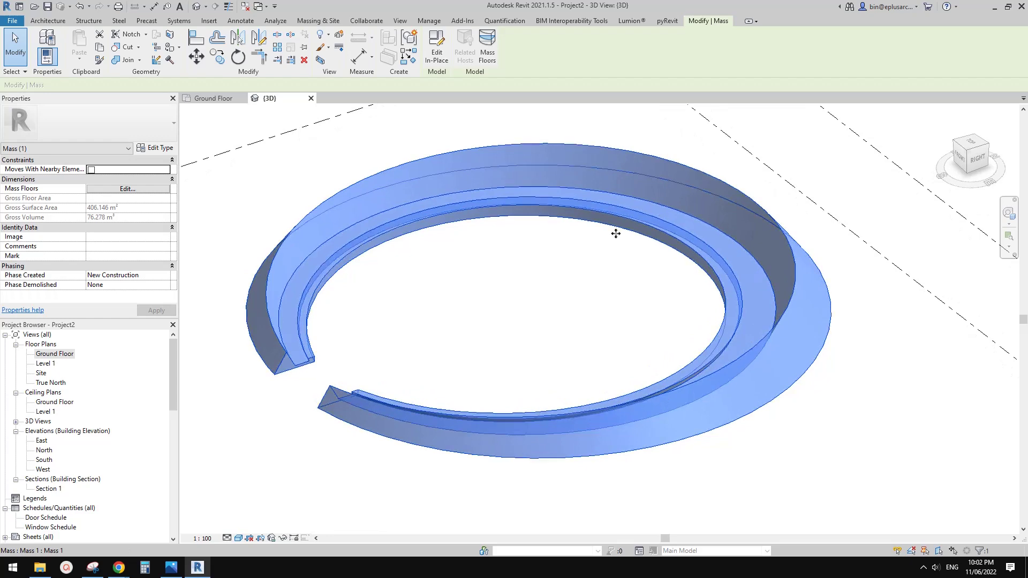
key(Escape)
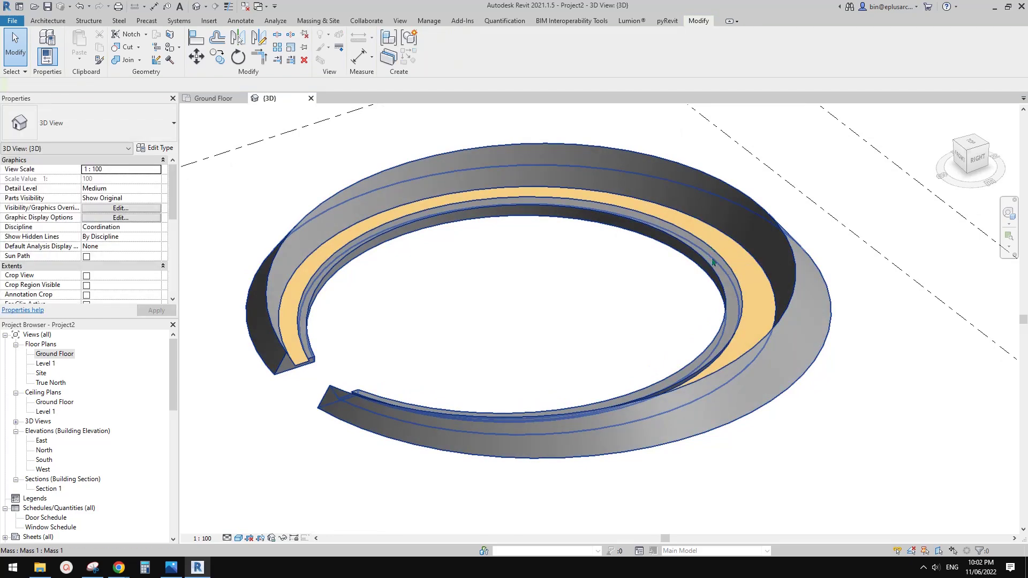
click(741, 298)
middle_drag(742, 300, 773, 333)
key(Escape)
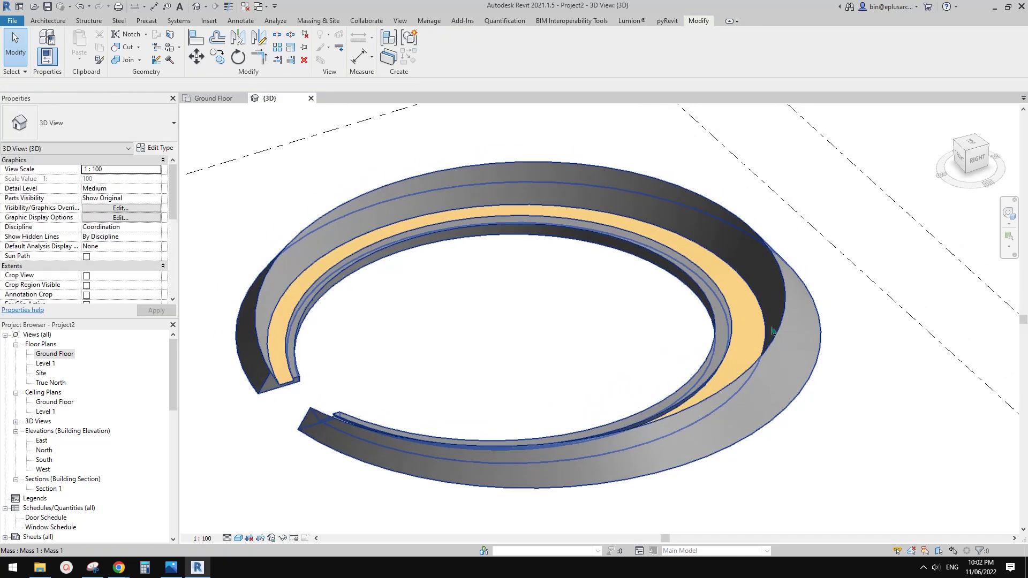
middle_drag(778, 341, 799, 363)
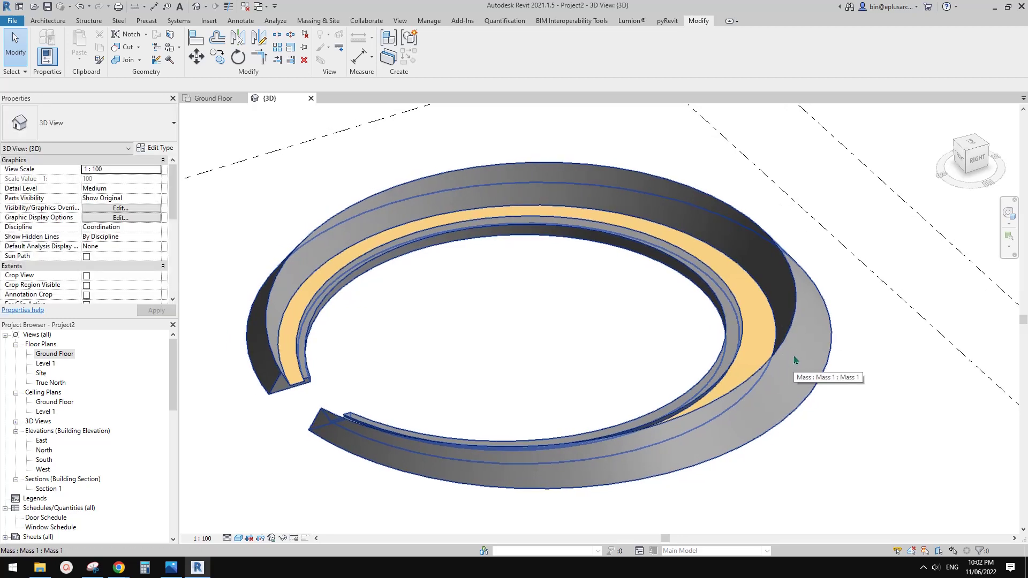
scroll(798, 336, down, 1)
click(797, 323)
click(514, 168)
middle_drag(731, 294, 696, 290)
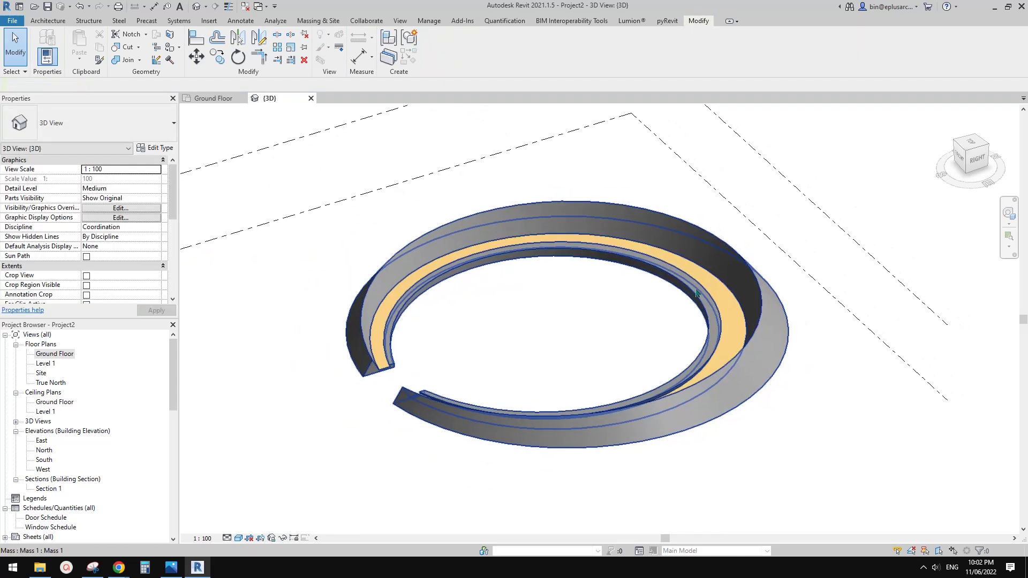
Copy the painted ring mass to a free spot in front of and beside the original
click(696, 293)
scroll(721, 282, down, 2)
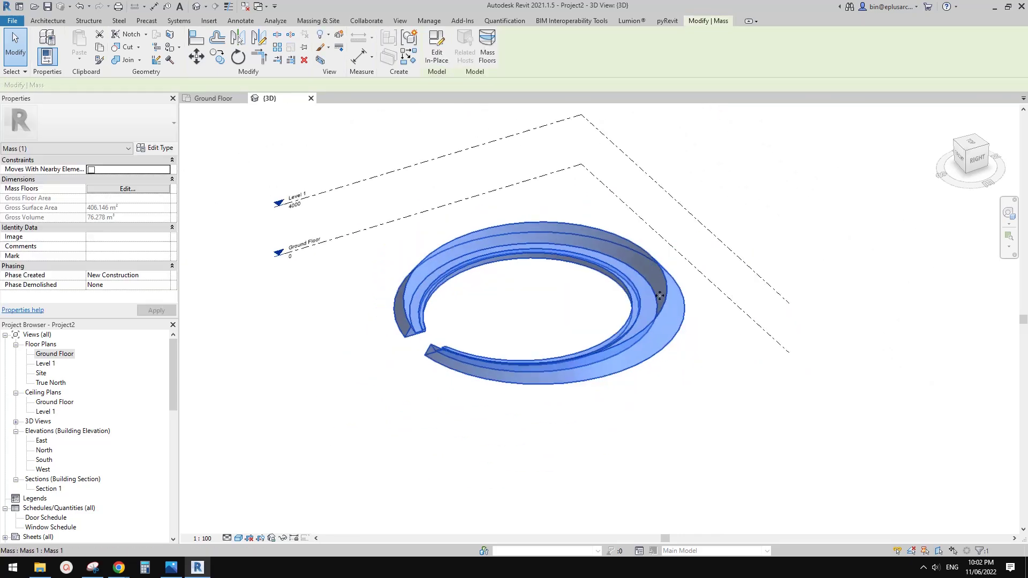
key(c)
key(o)
click(609, 282)
scroll(827, 298, down, 1)
middle_drag(826, 297, 581, 290)
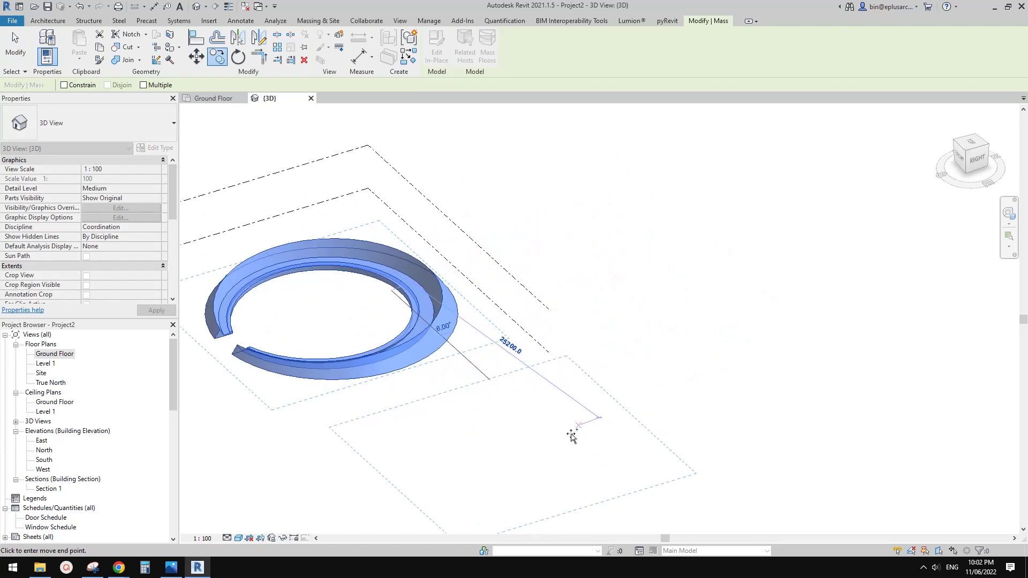
middle_drag(548, 436, 595, 394)
click(609, 389)
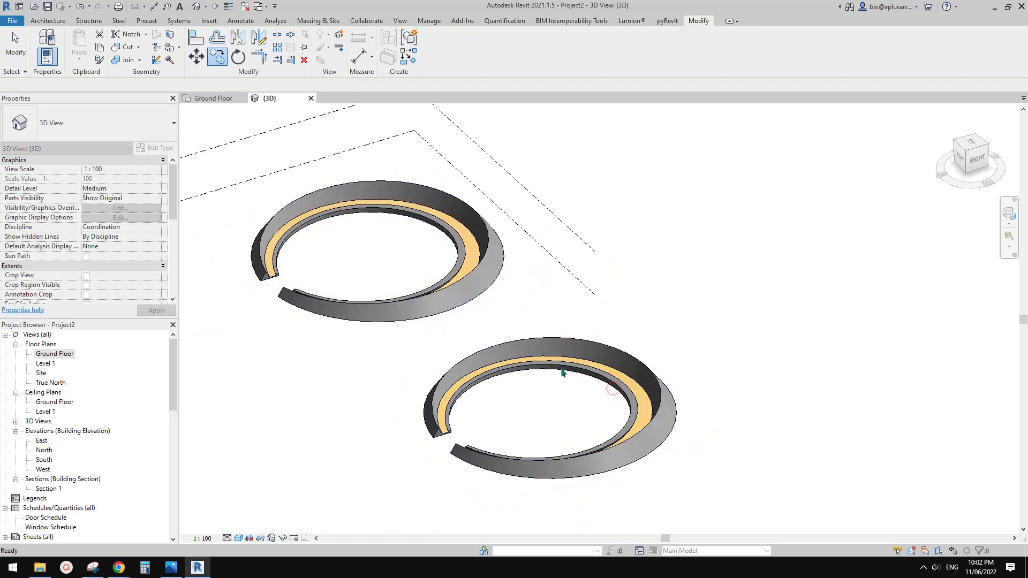
Open the copied ring mass for in-place editing
scroll(562, 369, up, 4)
click(571, 346)
middle_drag(571, 346, 597, 262)
scroll(584, 299, down, 1)
middle_drag(582, 311, 623, 327)
scroll(614, 323, up, 1)
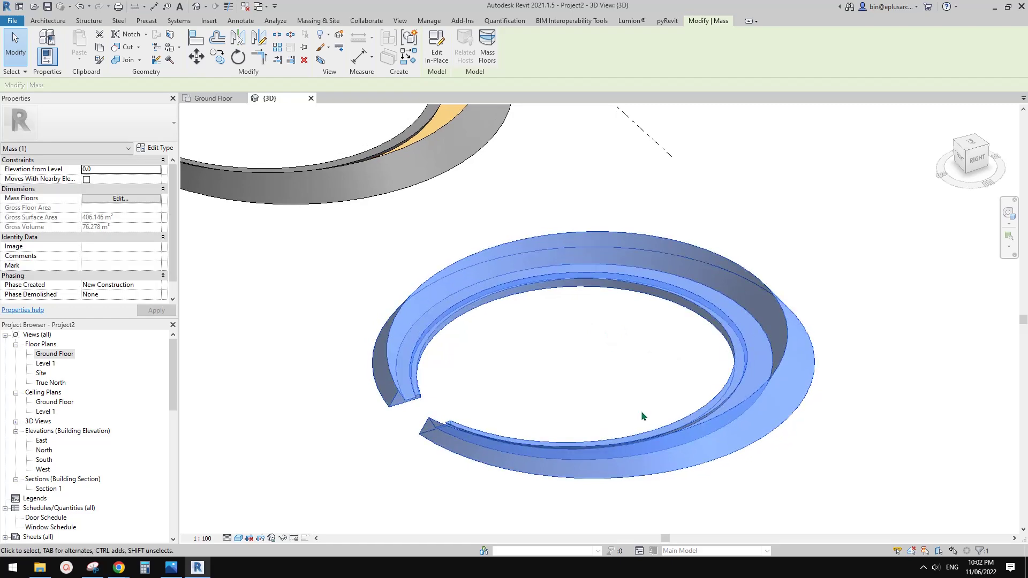
scroll(458, 236, down, 1)
middle_drag(459, 236, 537, 371)
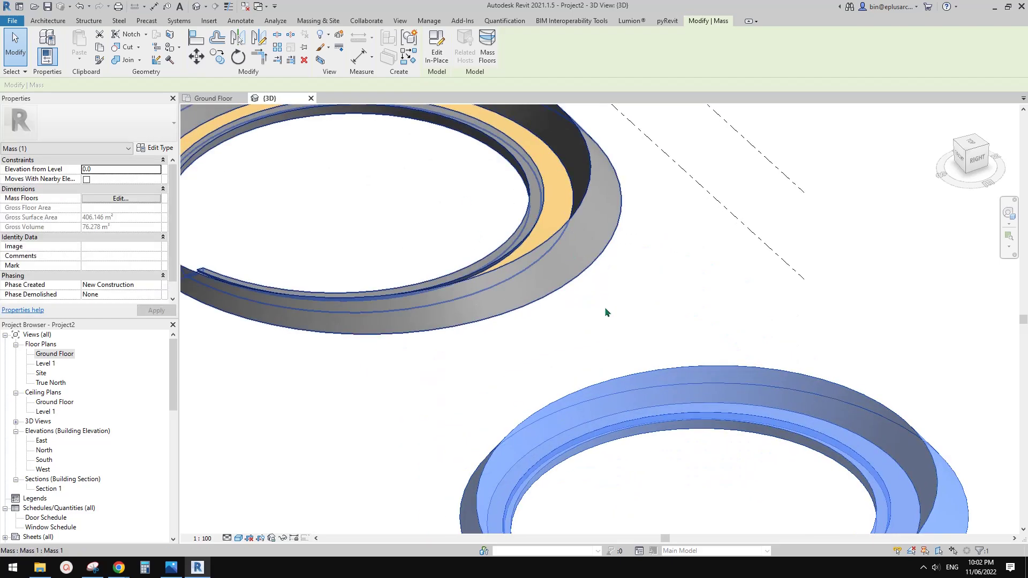
middle_drag(606, 308, 483, 175)
scroll(592, 325, up, 2)
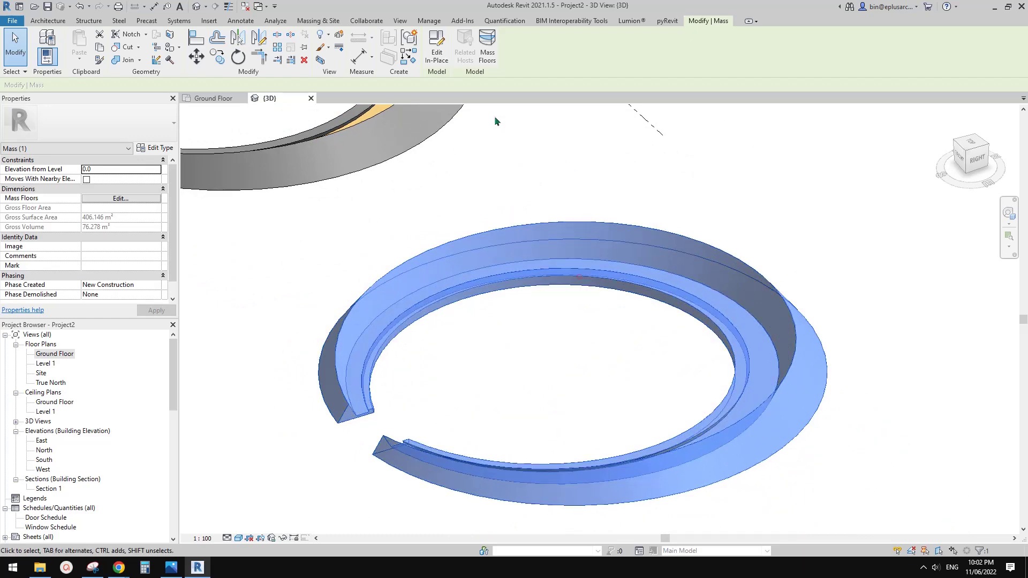
double_click(645, 224)
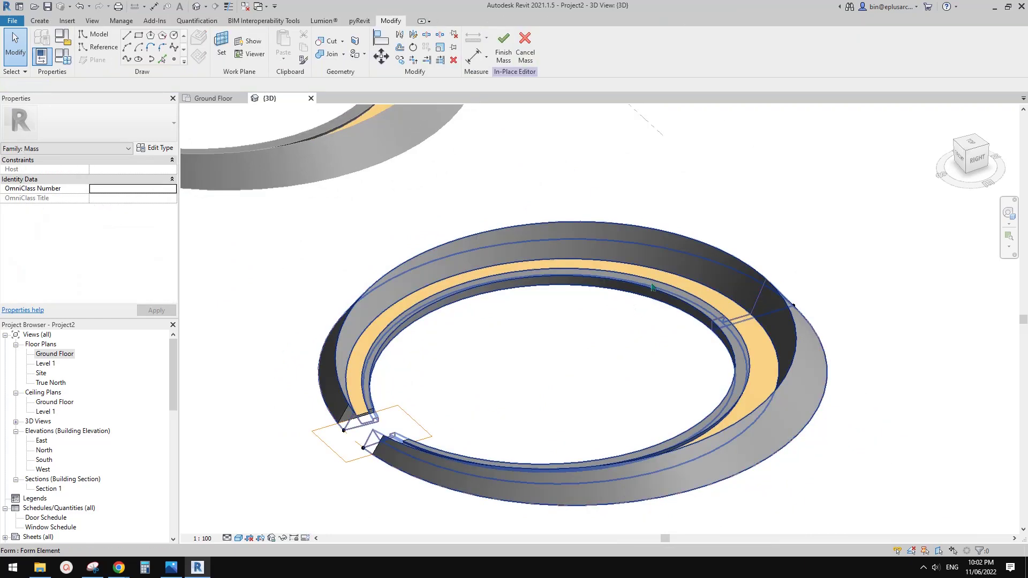
Delete the solid ring form from the copied mass, keeping its profile lines, circular path and entrance void
scroll(632, 299, up, 2)
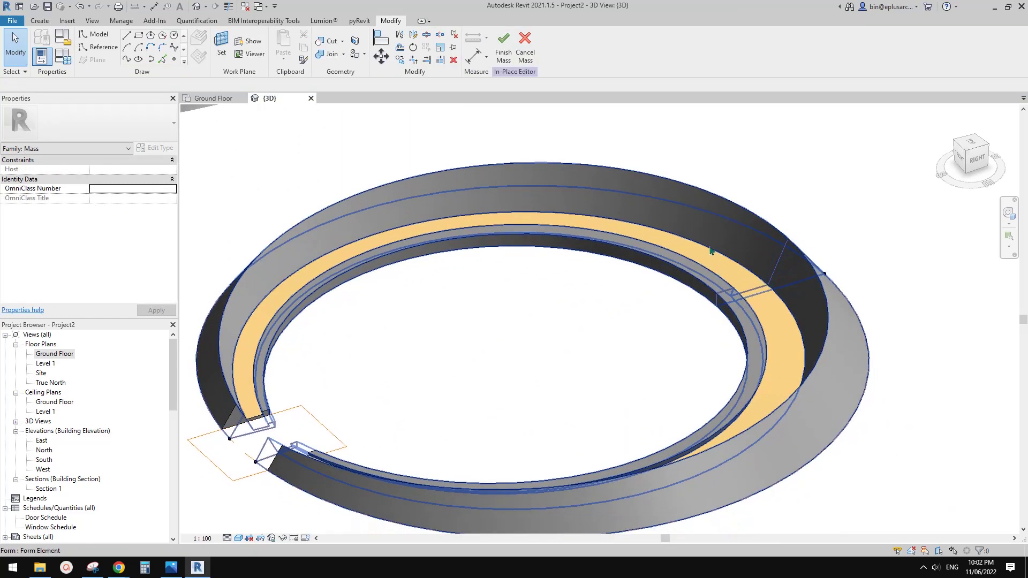
click(711, 249)
middle_drag(698, 248, 664, 276)
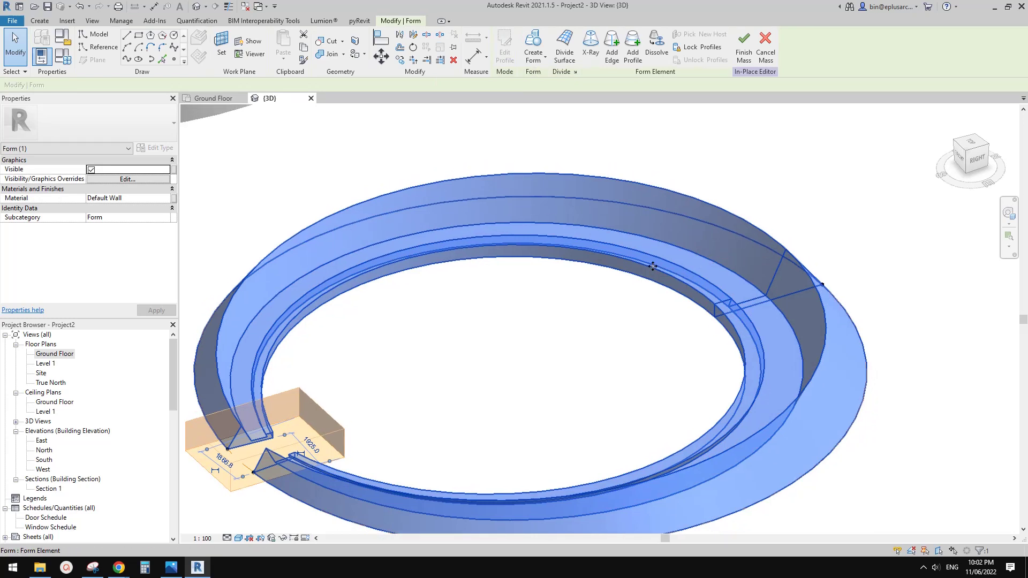
key(Delete)
middle_drag(704, 306, 734, 277)
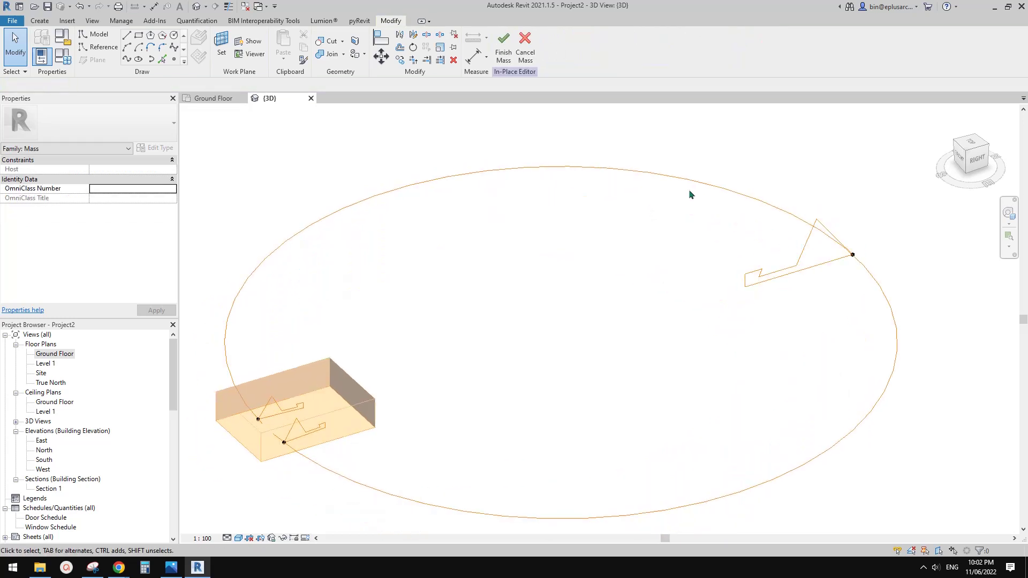
middle_drag(662, 291, 656, 268)
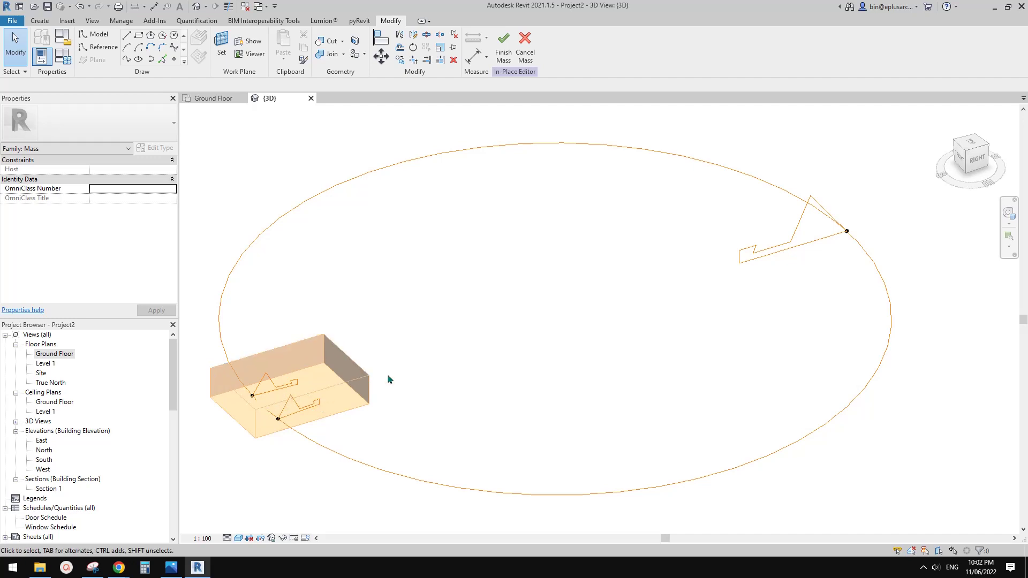
scroll(276, 389, down, 1)
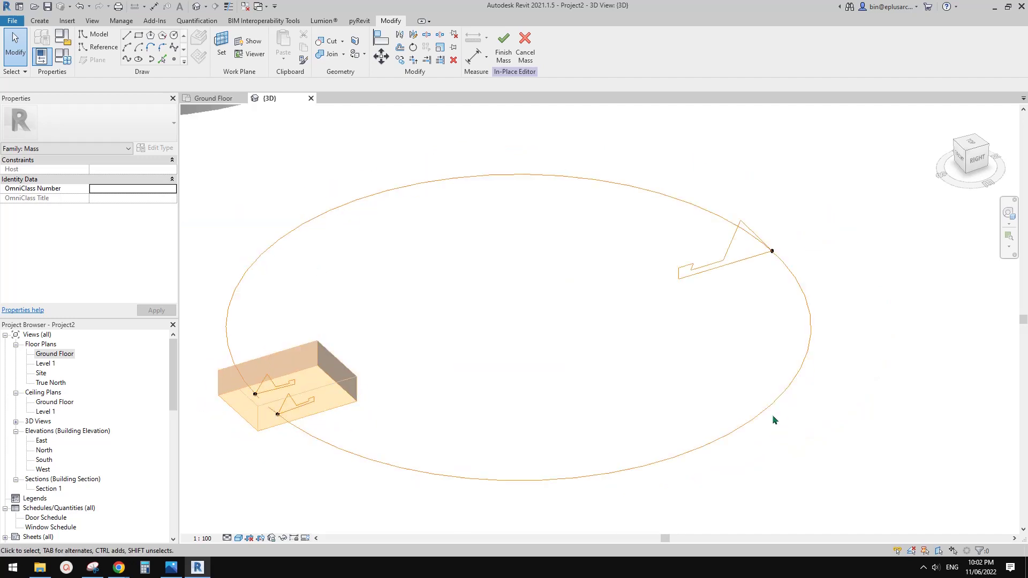
scroll(749, 253, up, 3)
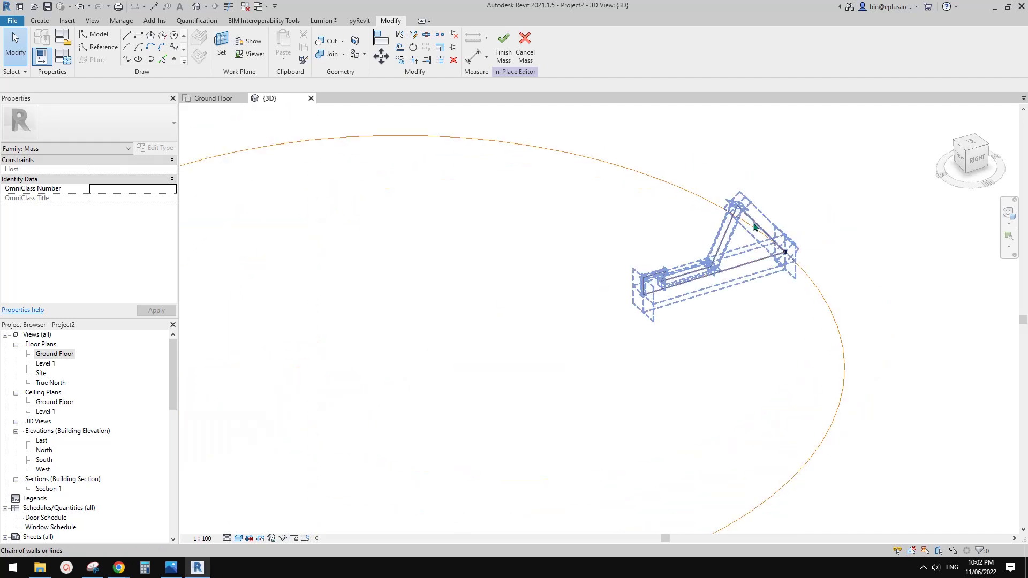
click(752, 225)
key(Escape)
Create a surface form from the two sloped lines of all three profiles along the circular path
scroll(755, 222, up, 3)
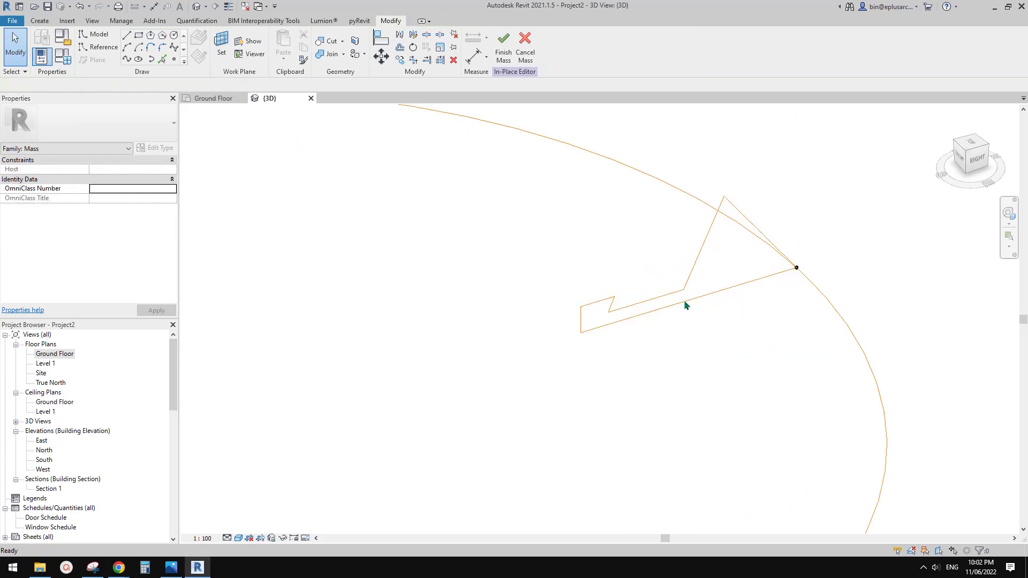
click(712, 238)
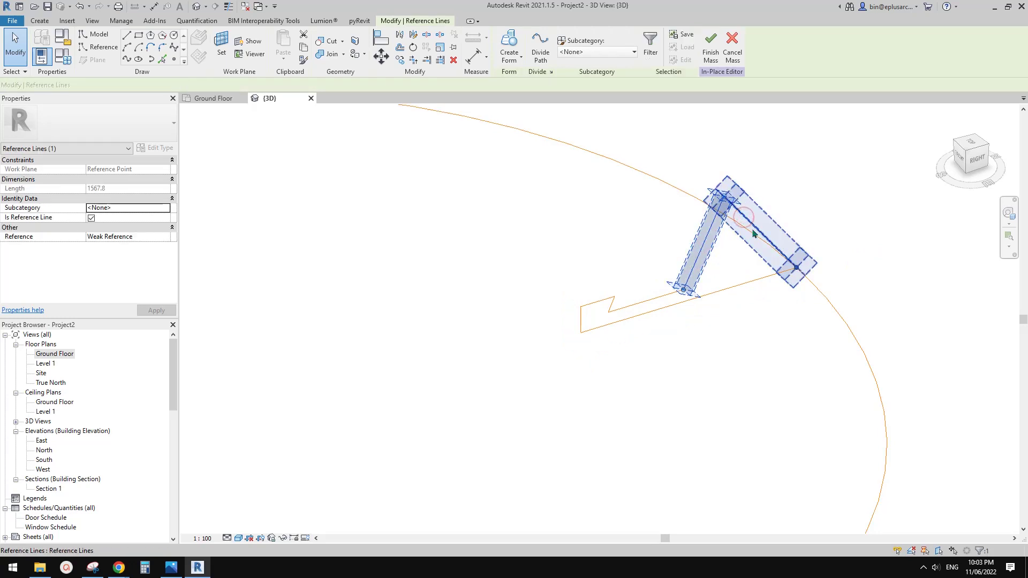
scroll(714, 243, down, 5)
scroll(385, 386, up, 6)
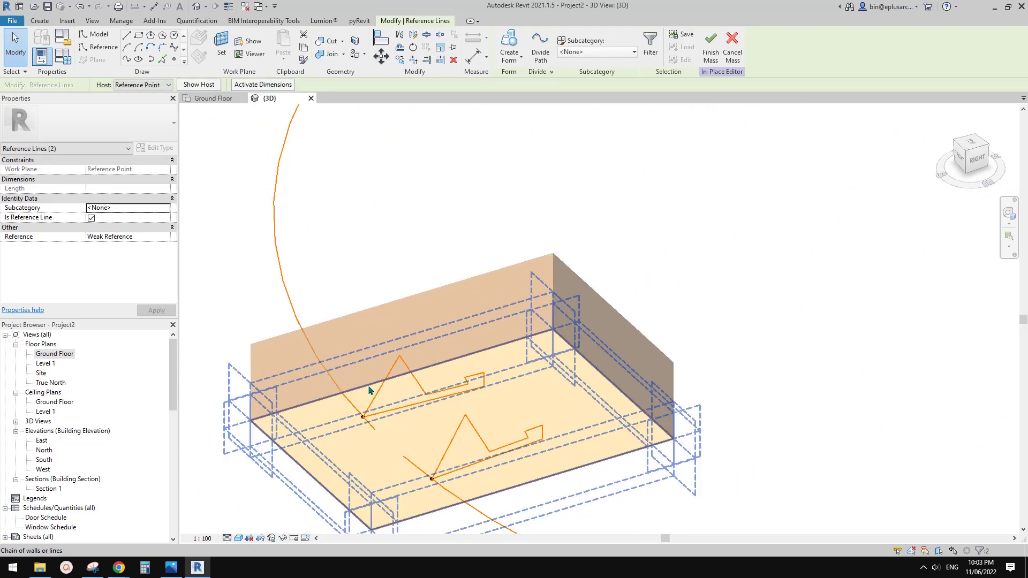
key(Tab)
ctrl+click(385, 387)
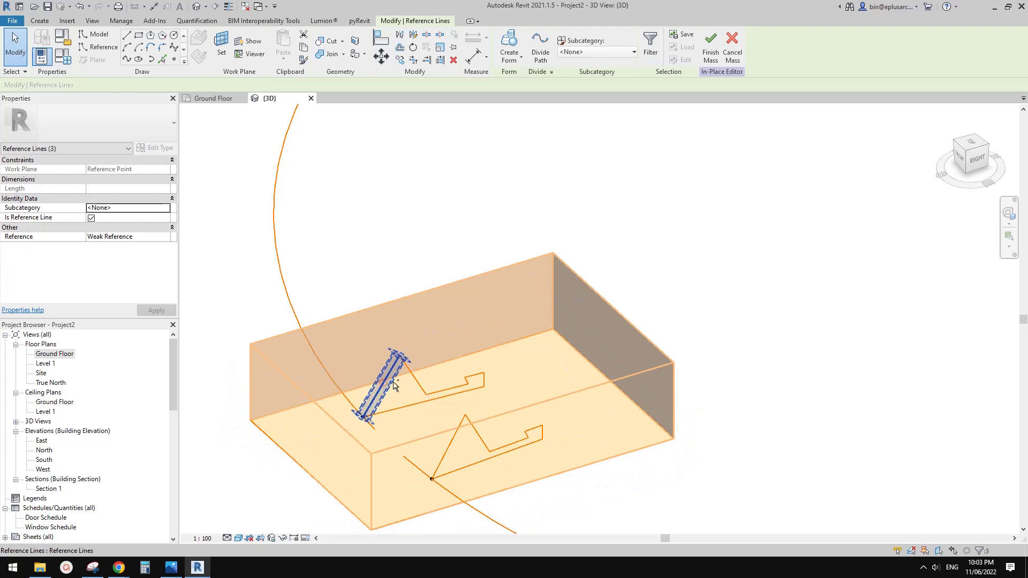
middle_drag(415, 383, 415, 307)
ctrl+click(448, 379)
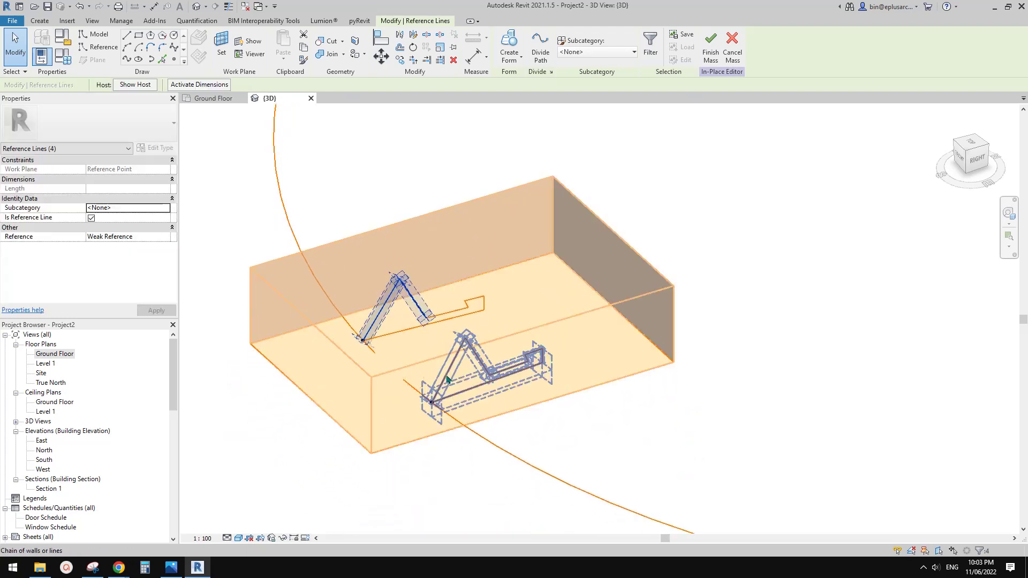
ctrl+click(478, 366)
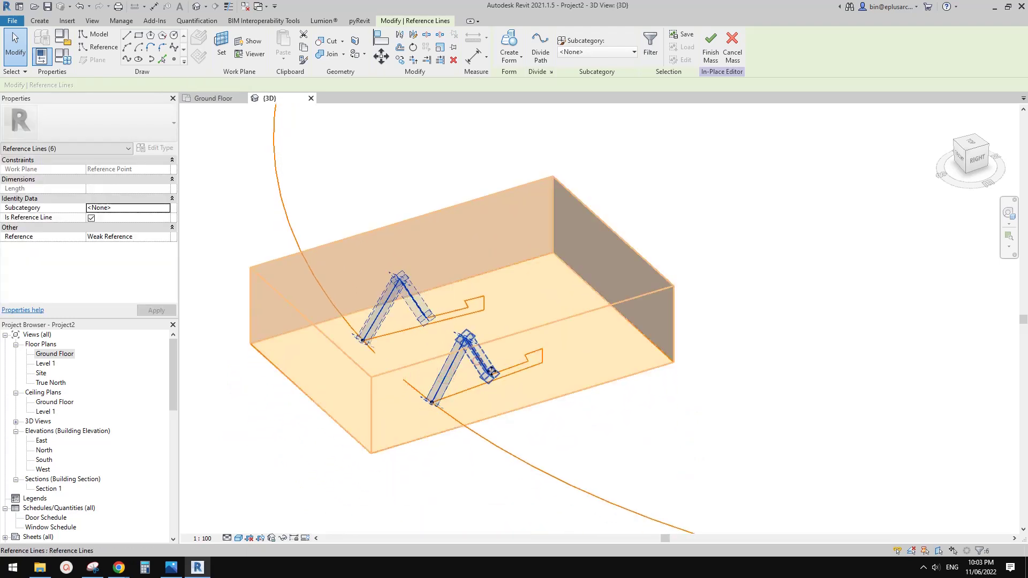
scroll(491, 370, down, 3)
ctrl+click(459, 354)
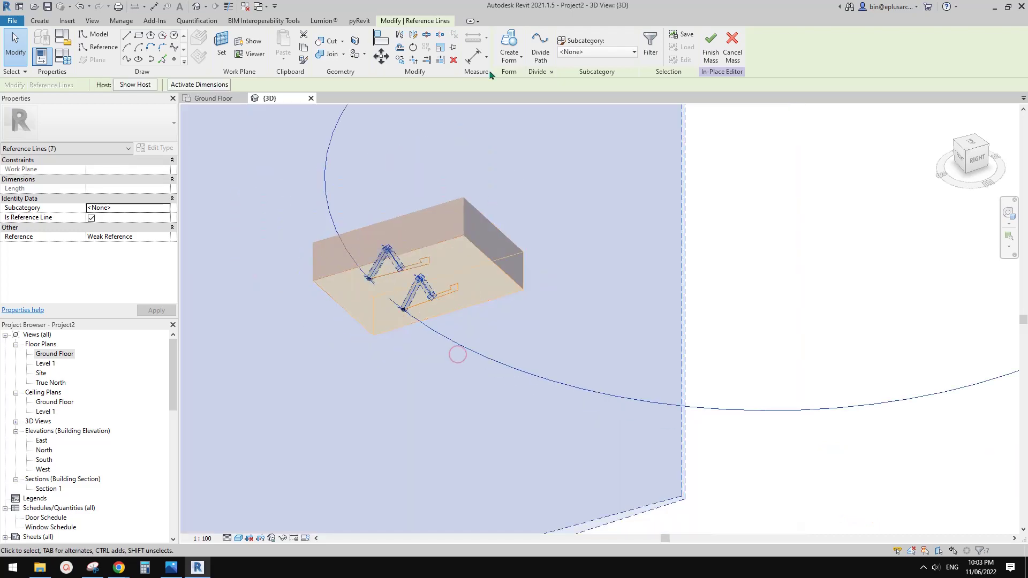
click(506, 44)
scroll(631, 242, down, 3)
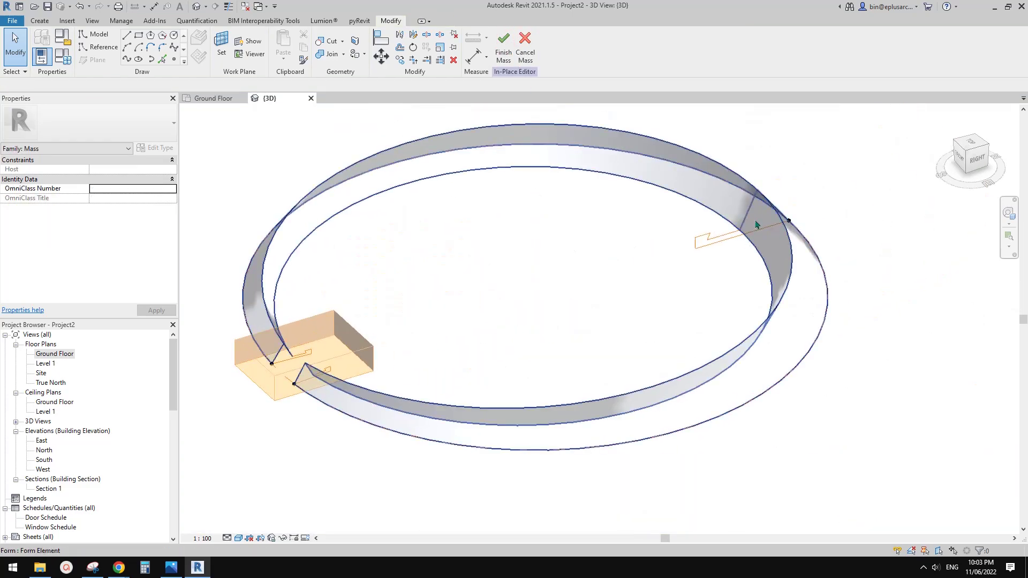
Examine the open-profile ring form and the leftover profile lines from several angles
scroll(792, 249, up, 3)
middle_drag(791, 247, 785, 260)
click(840, 282)
scroll(856, 290, down, 2)
mouse_move(857, 292)
shift+middle_down()
mouse_move(872, 240)
mouse_move(844, 288)
shift+middle_up()
click(730, 285)
middle_drag(731, 285, 846, 343)
shift+middle_drag(846, 343, 747, 261)
shift+middle_drag(826, 302, 791, 335)
scroll(792, 324, up, 3)
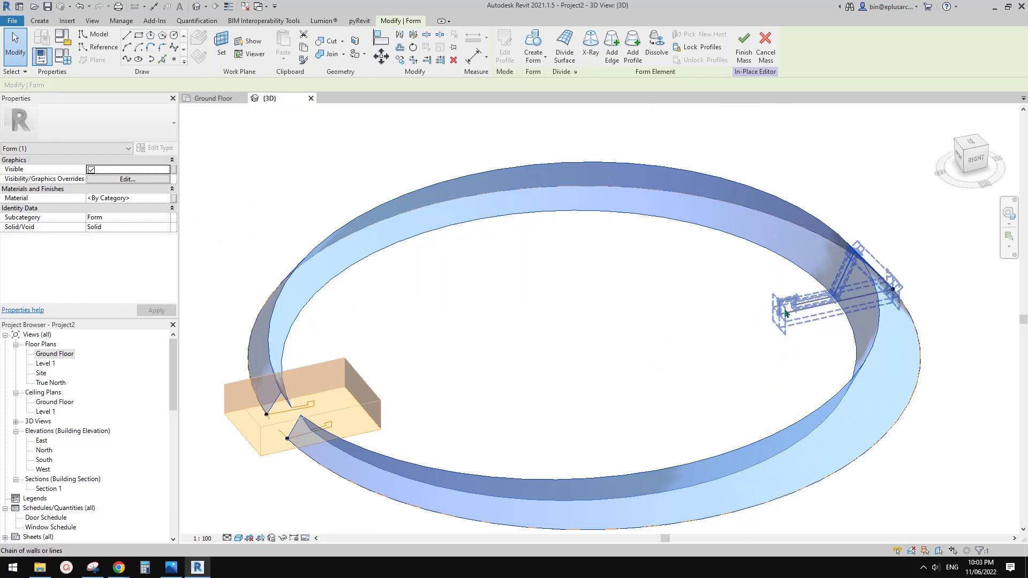
scroll(792, 308, down, 2)
scroll(730, 315, down, 2)
middle_drag(730, 316, 751, 347)
click(720, 336)
scroll(768, 331, up, 3)
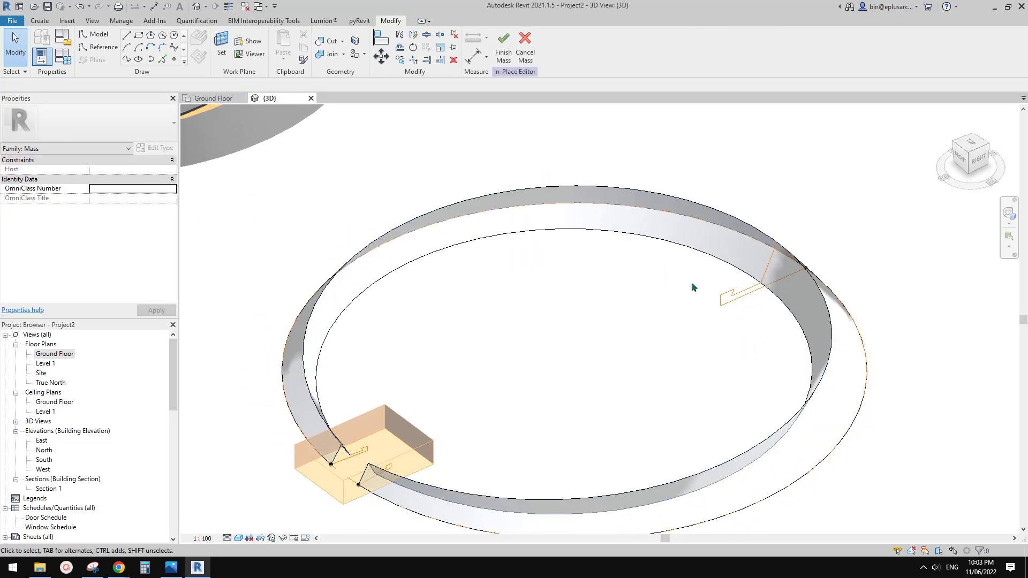
middle_drag(733, 307, 728, 313)
scroll(748, 313, down, 2)
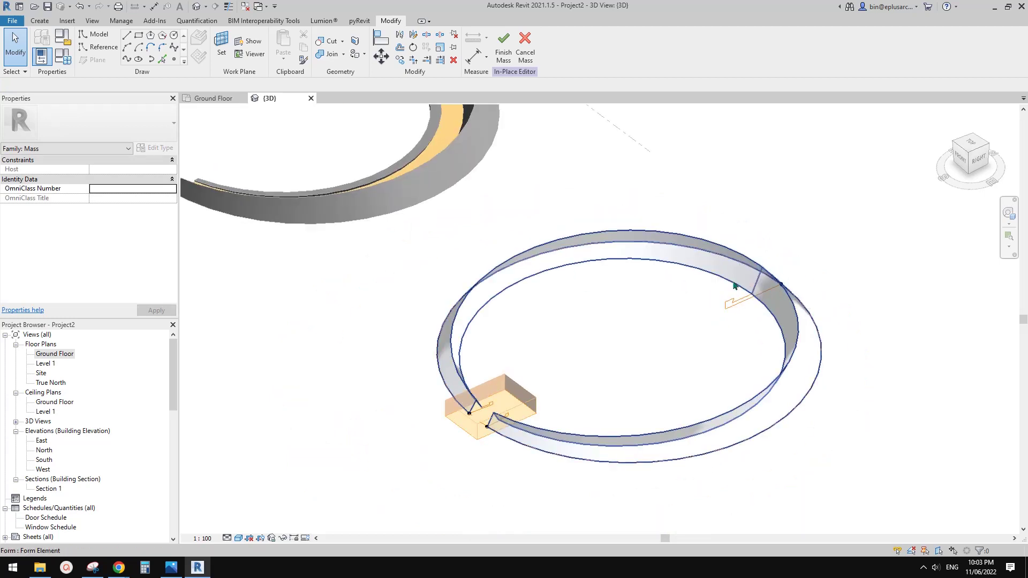
Delete the void box at the ring's entrance gap and finish the in-place mass
click(502, 56)
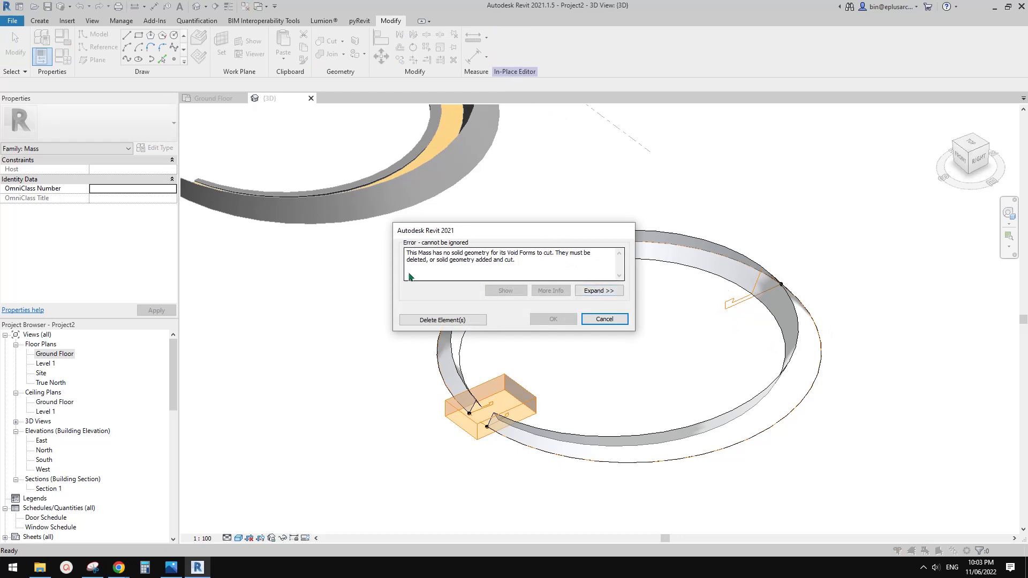
key(Escape)
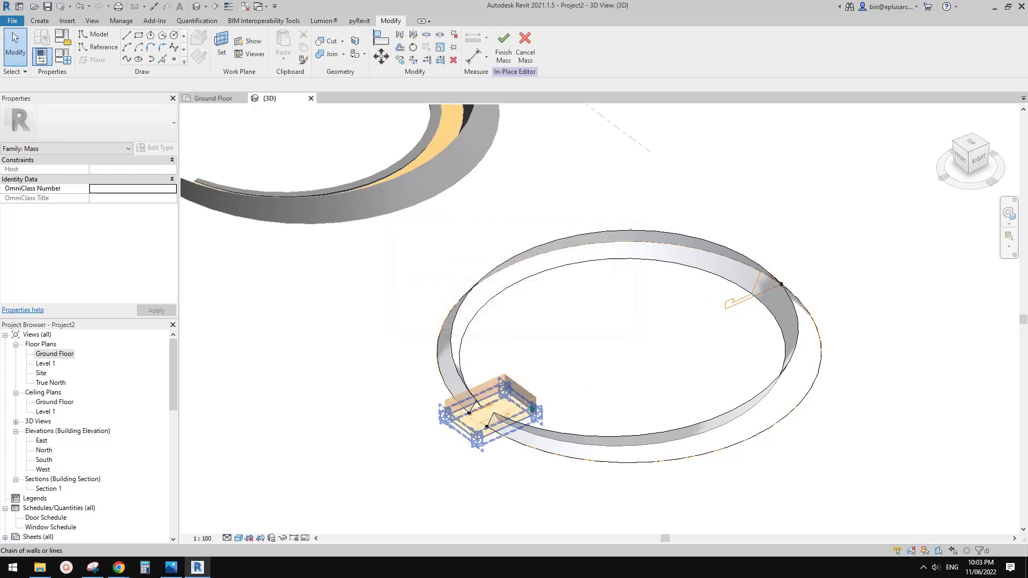
scroll(532, 410, up, 2)
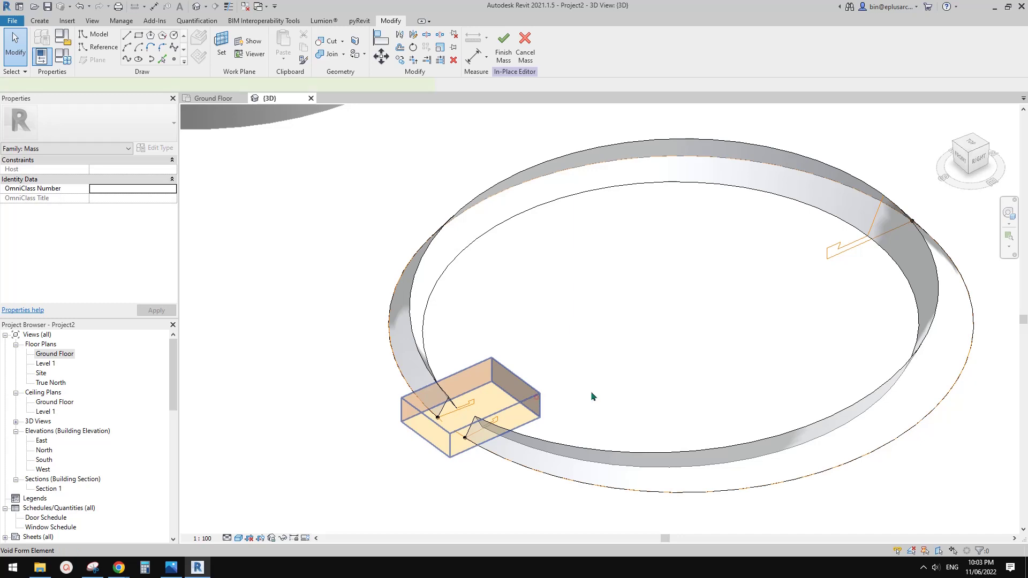
middle_drag(631, 377, 625, 392)
key(Delete)
scroll(528, 390, down, 1)
middle_drag(527, 390, 519, 388)
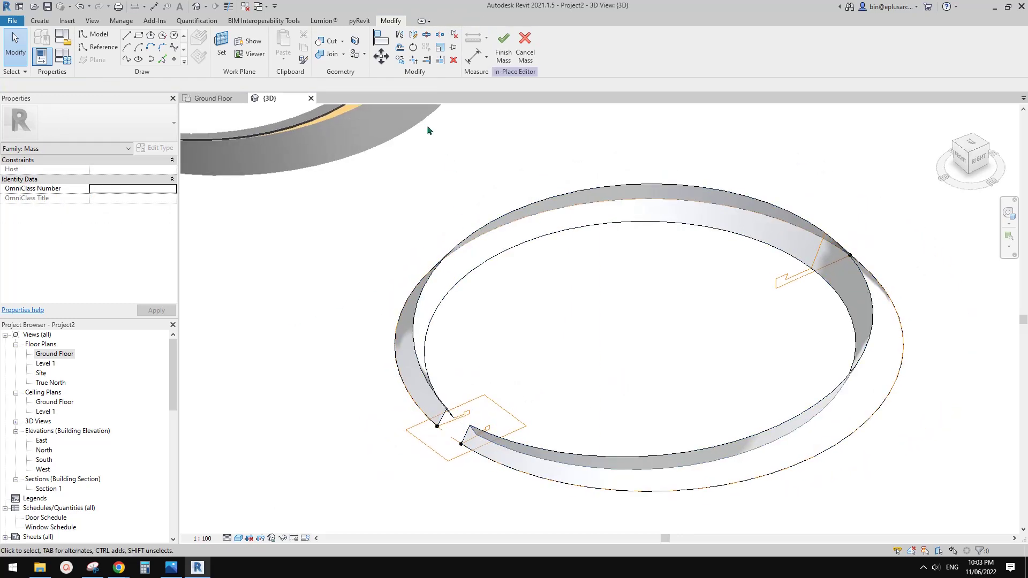
click(486, 58)
click(502, 51)
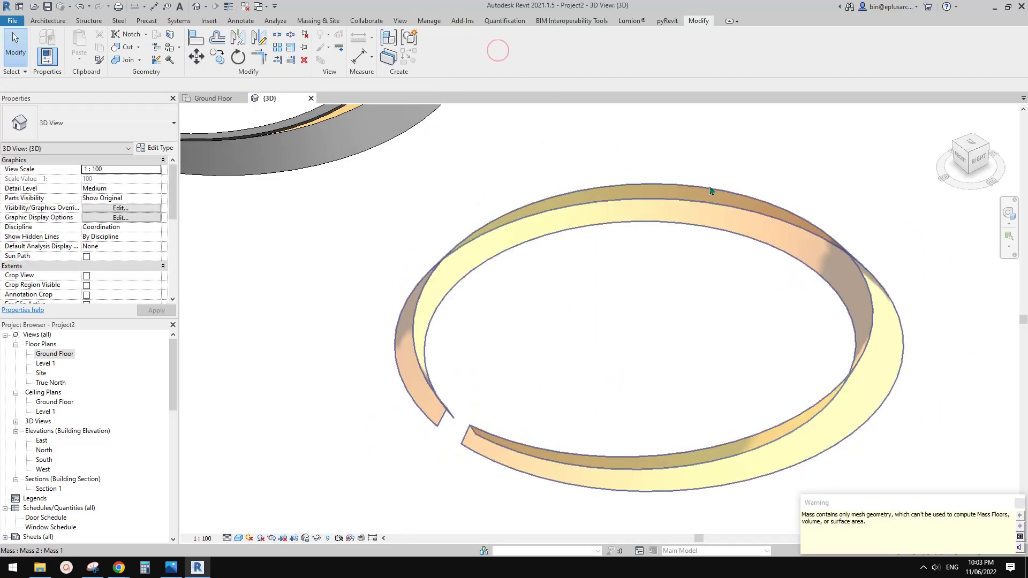
Examine the finished open-profile ring mass beside the original painted ring from higher and lower angles
scroll(808, 276, down, 2)
click(820, 330)
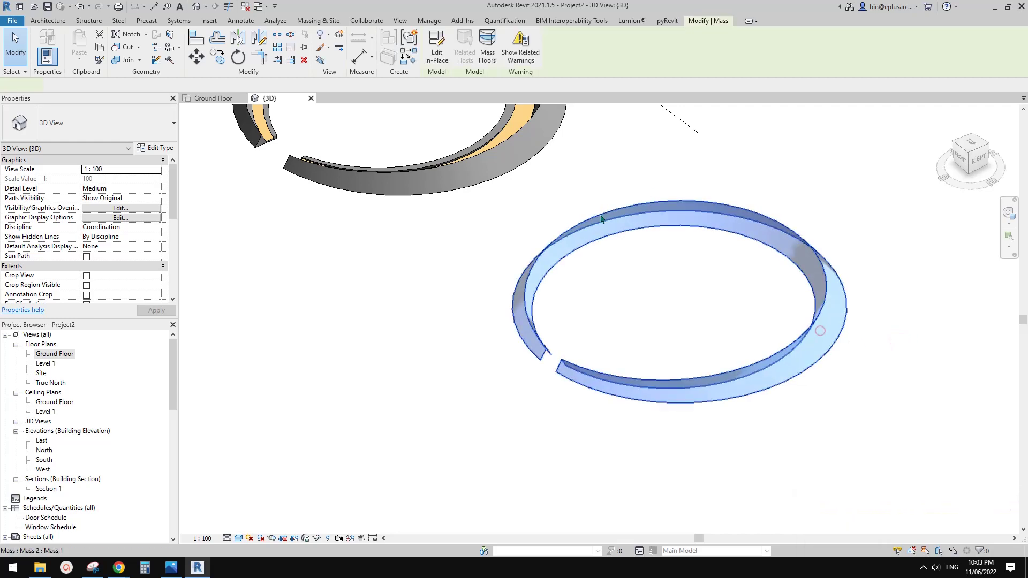
shift+middle_drag(576, 300, 588, 232)
middle_drag(649, 256, 631, 291)
scroll(638, 290, up, 2)
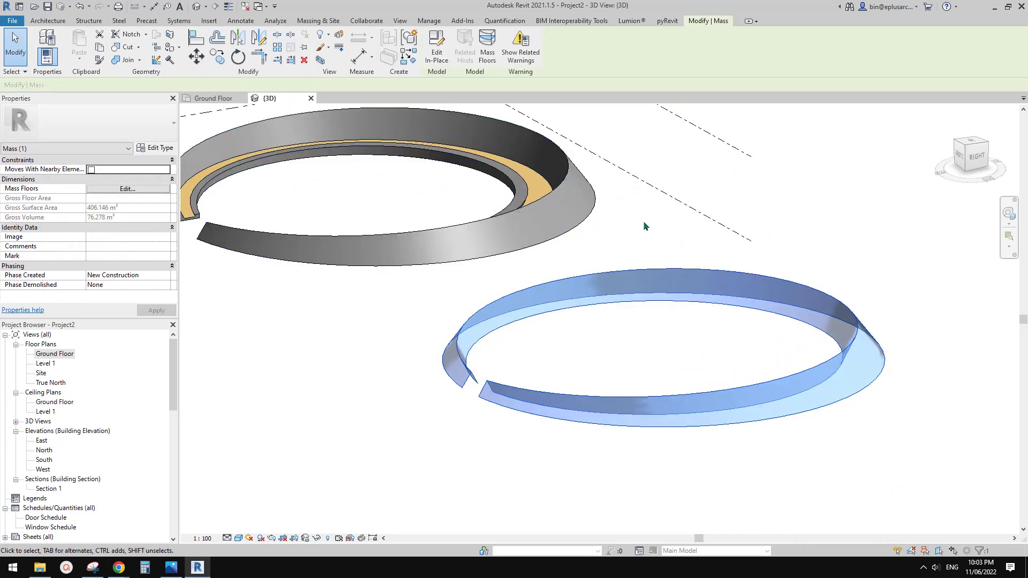
scroll(738, 259, down, 2)
middle_drag(730, 276, 712, 292)
double_click(728, 297)
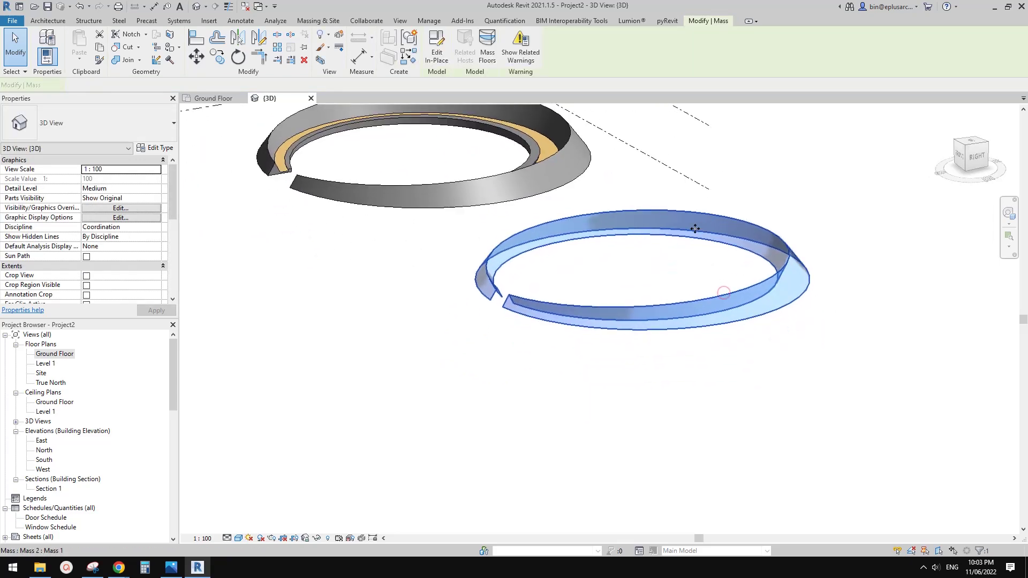
click(730, 301)
scroll(695, 229, down, 2)
key(v)
key(v)
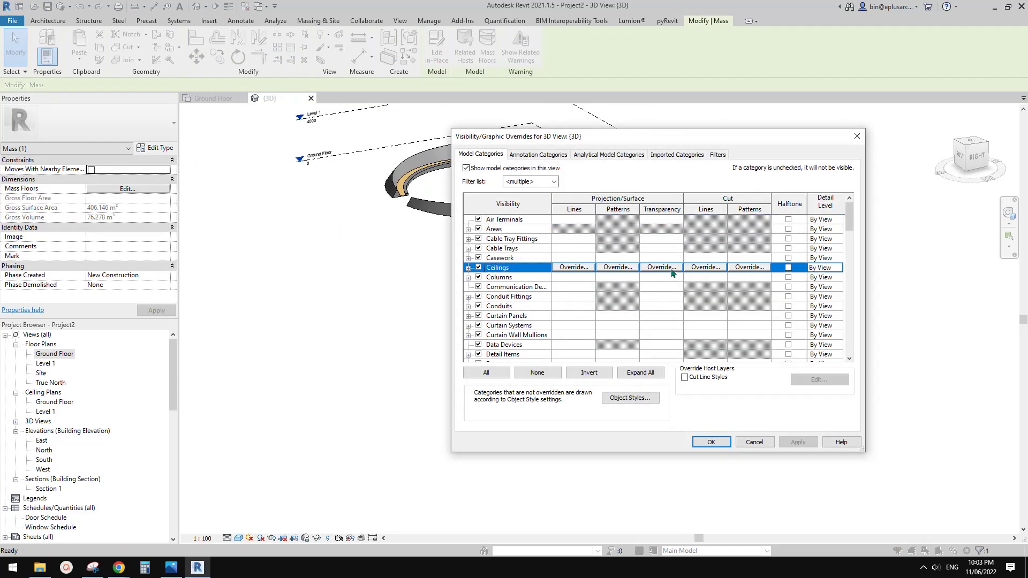
key(Escape)
key(Escape)
Copy the open-profile ring mass about 26300 mm horizontally, away from the original painted ring
shift+middle_drag(674, 267, 667, 284)
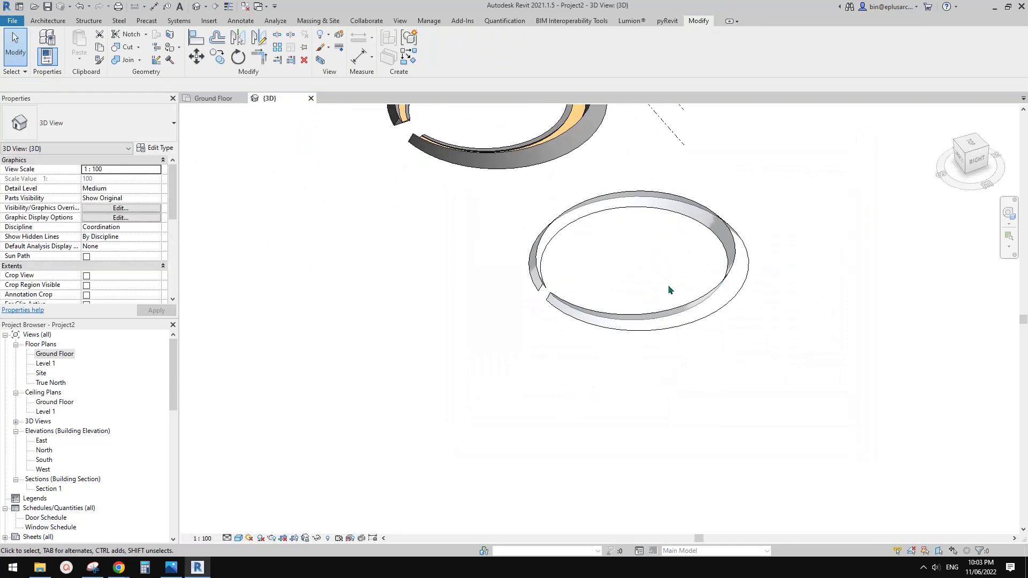
click(701, 299)
key(c)
key(o)
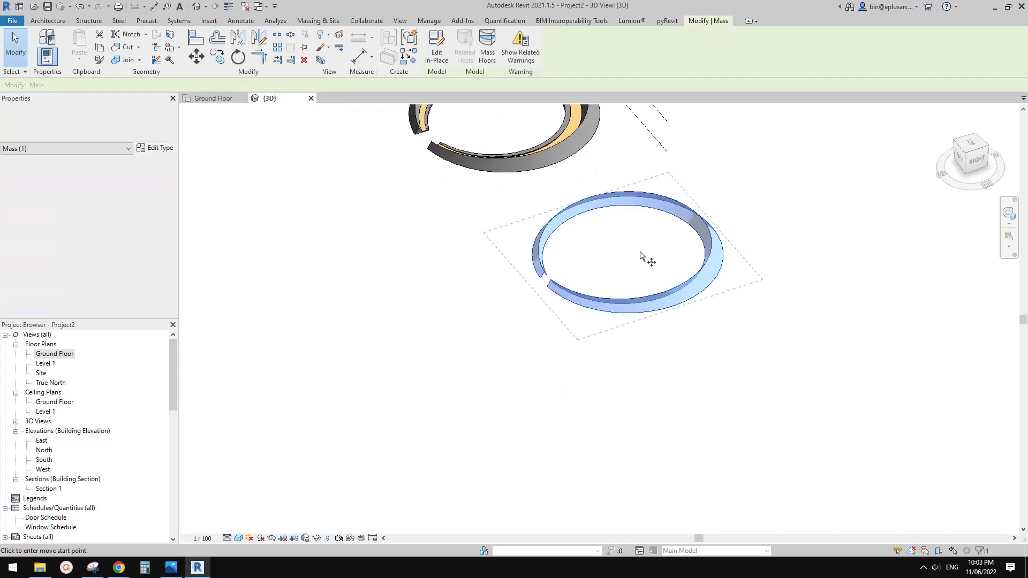
click(636, 249)
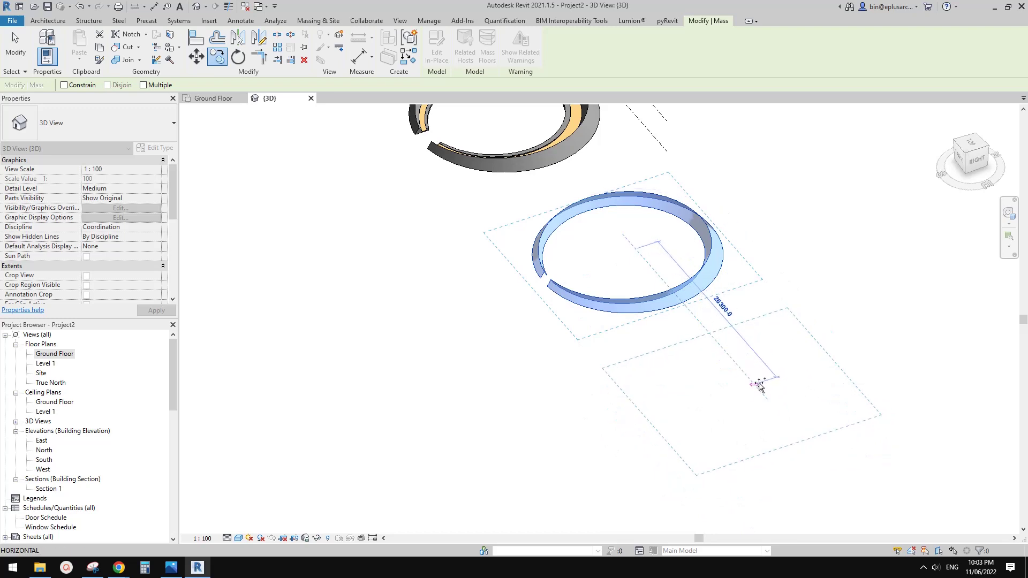
click(759, 386)
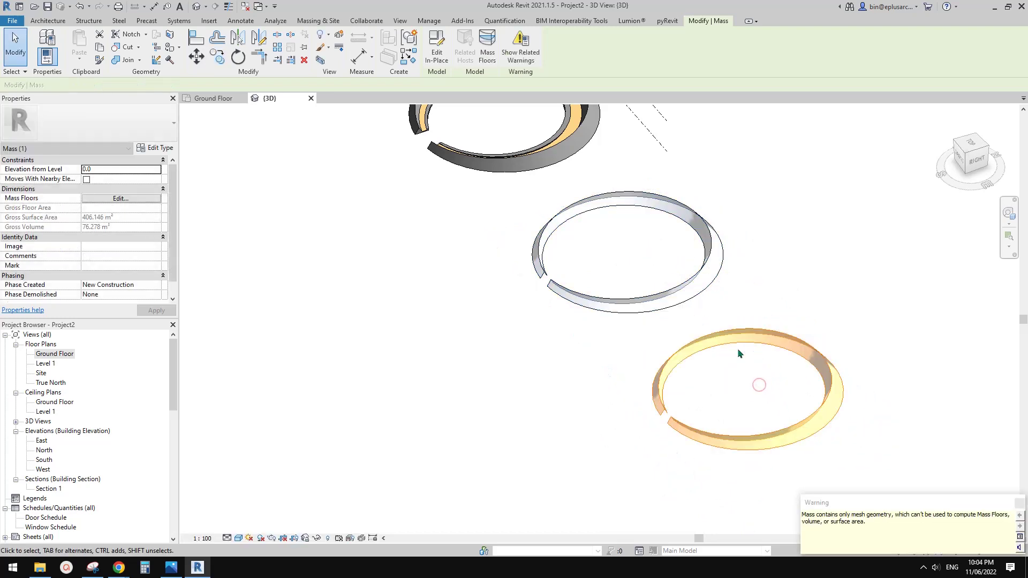
key(Escape)
Edit the new ring copy in place and delete its surface form, keeping the profile lines and circular path
scroll(770, 400, up, 3)
click(850, 348)
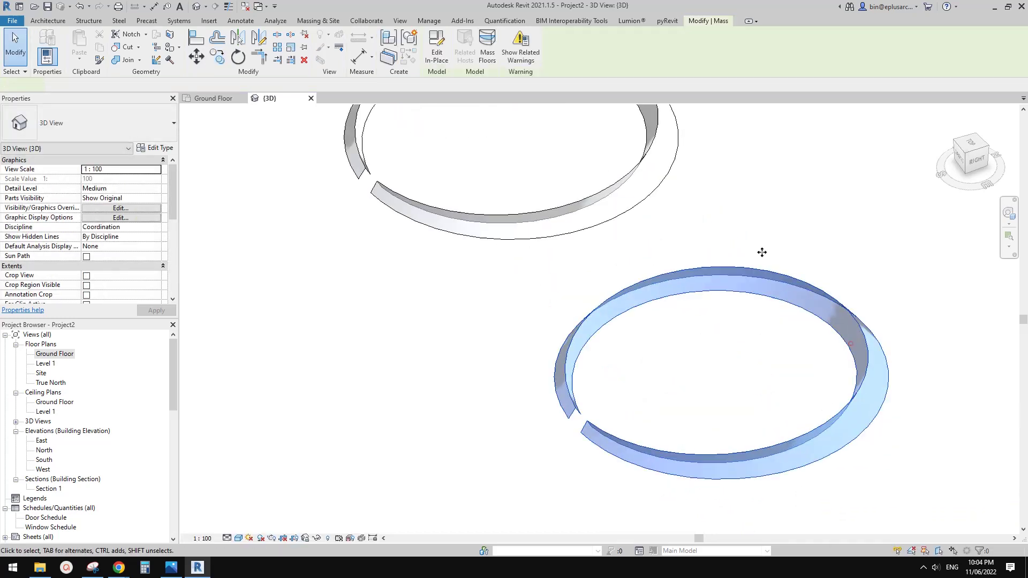
click(438, 45)
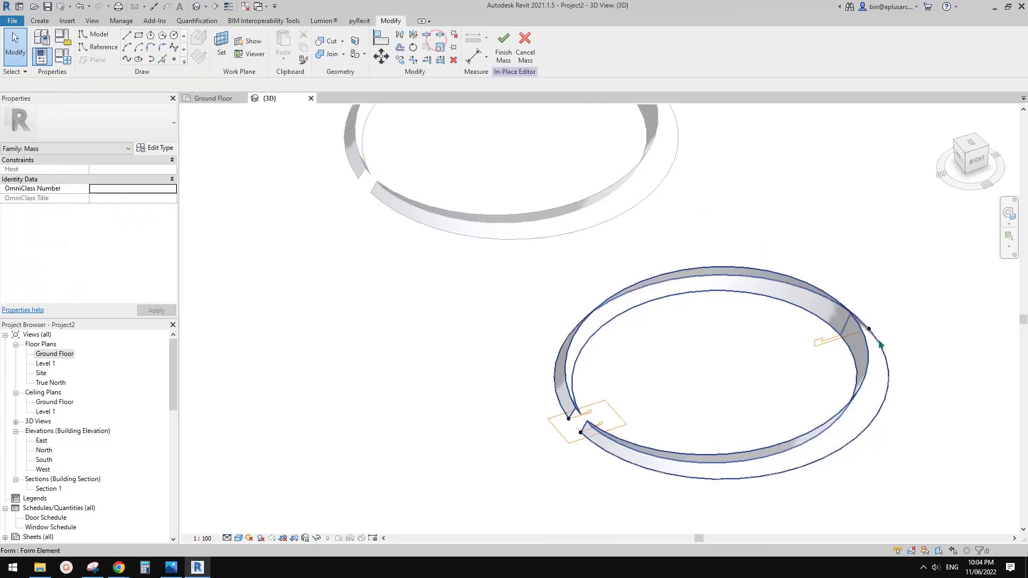
shift+middle_drag(868, 328, 842, 337)
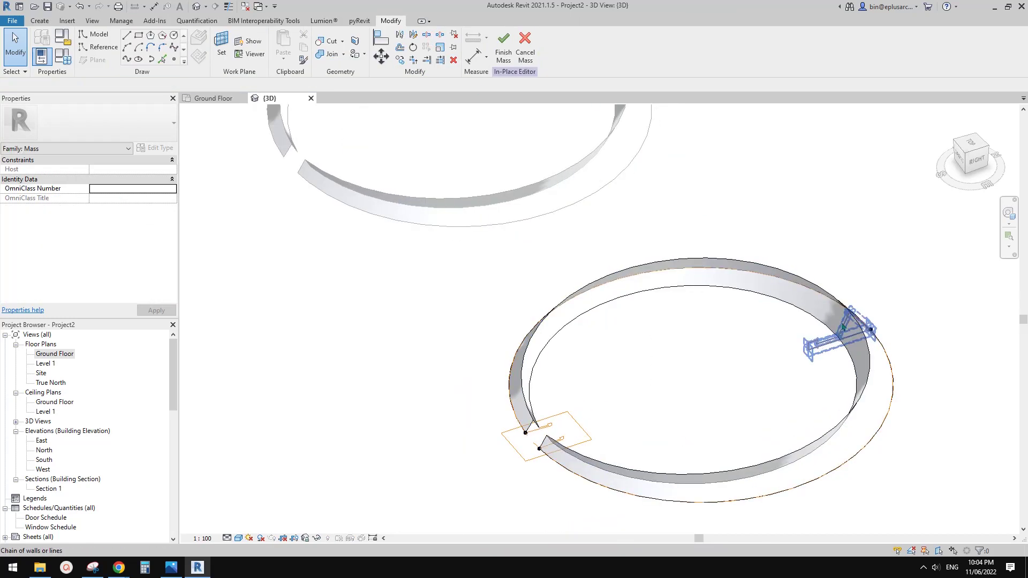
click(876, 380)
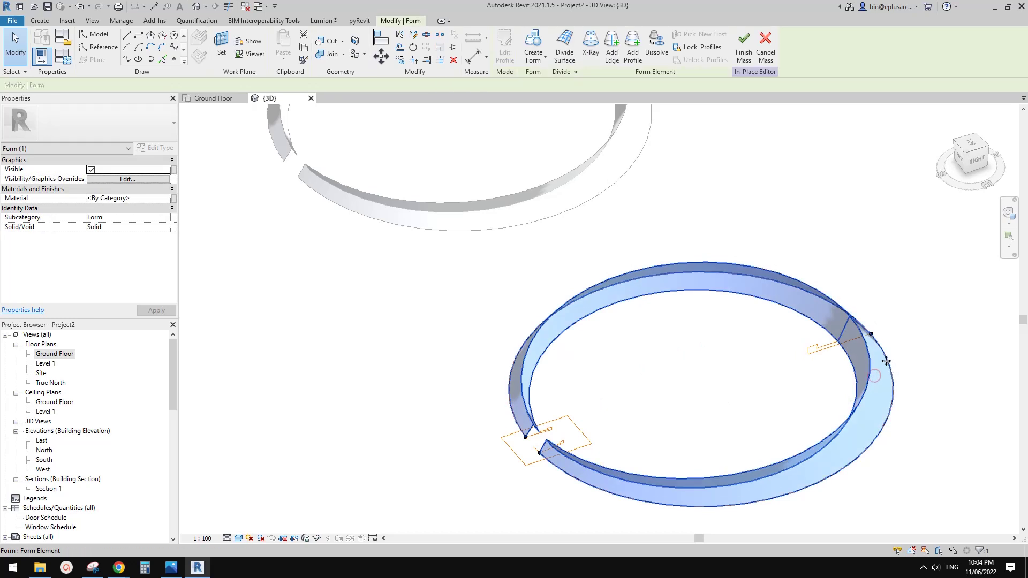
key(Delete)
Create a flat surface form from the long flat line of all three profiles along the circular path and finish the mass
shift+middle_drag(856, 370, 795, 368)
click(825, 349)
middle_drag(600, 424, 788, 347)
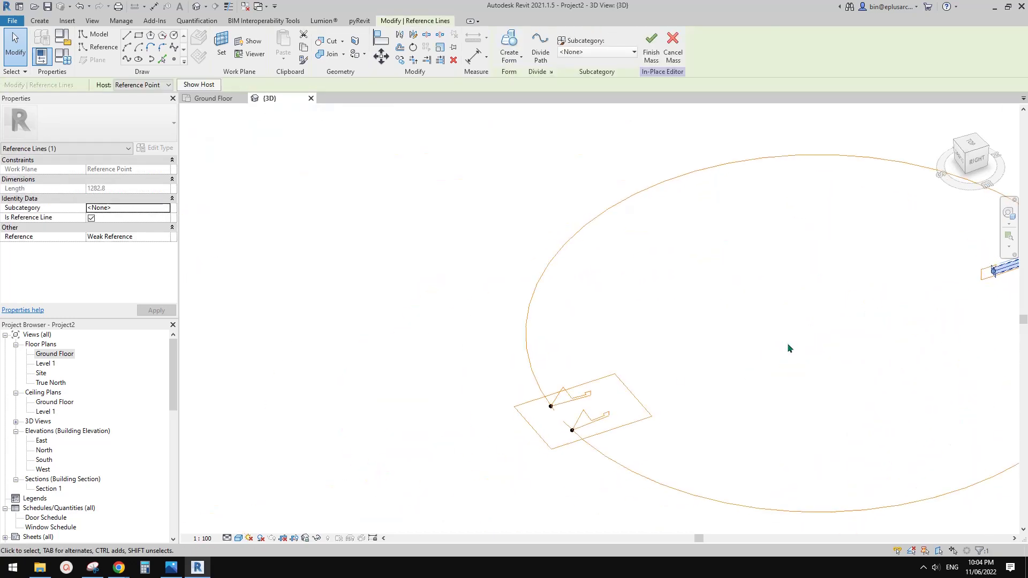
key(Tab)
scroll(578, 403, up, 4)
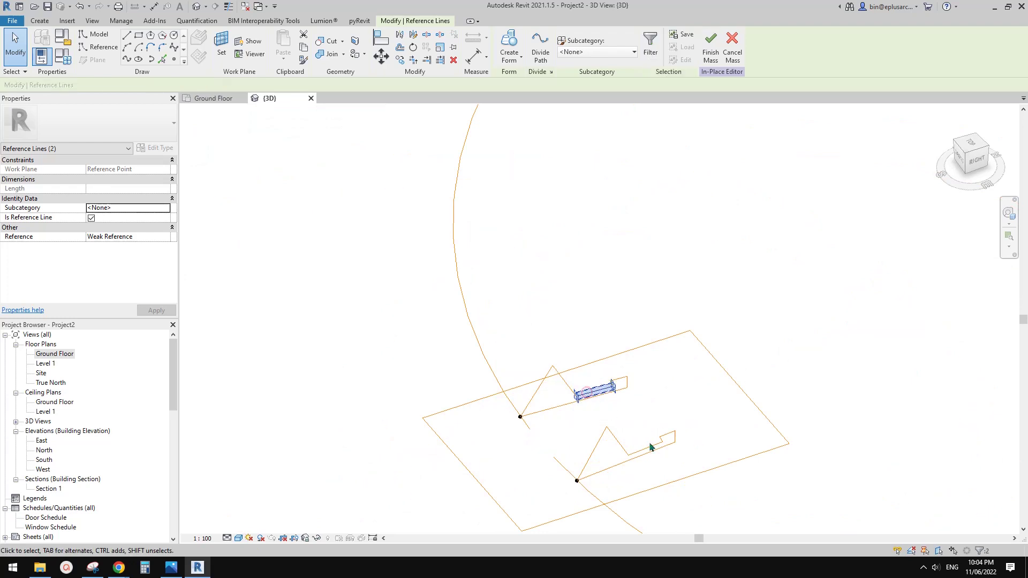
ctrl+click(650, 447)
scroll(602, 424, down, 2)
ctrl+click(512, 352)
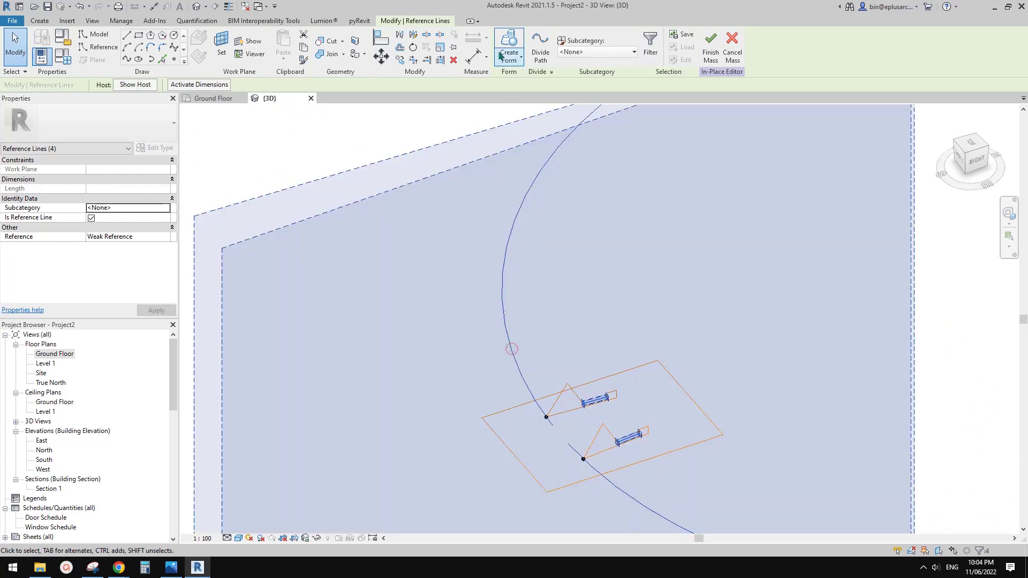
click(509, 45)
scroll(706, 249, down, 2)
middle_drag(710, 252, 639, 270)
scroll(656, 275, down, 3)
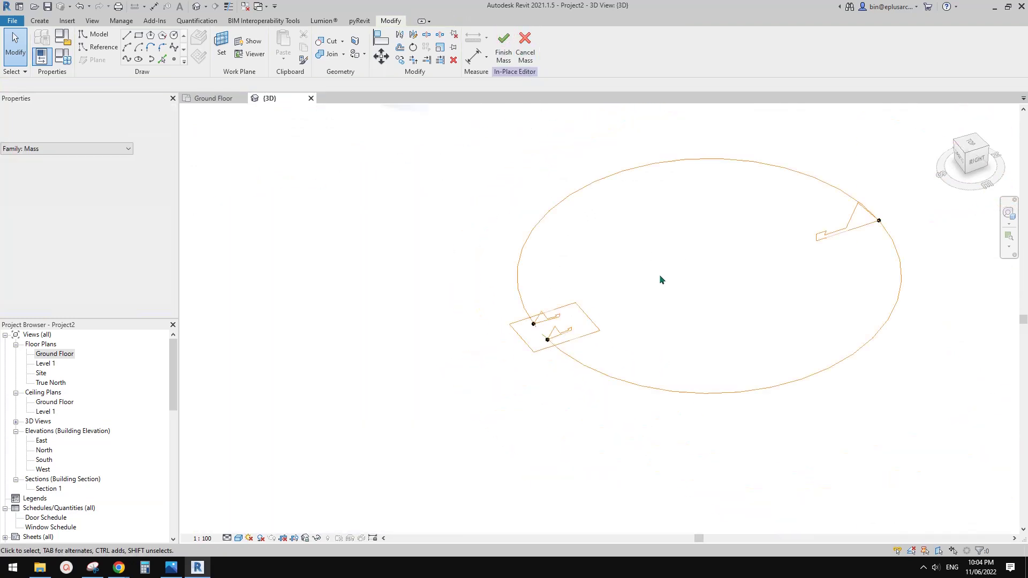
click(503, 57)
scroll(695, 233, down, 3)
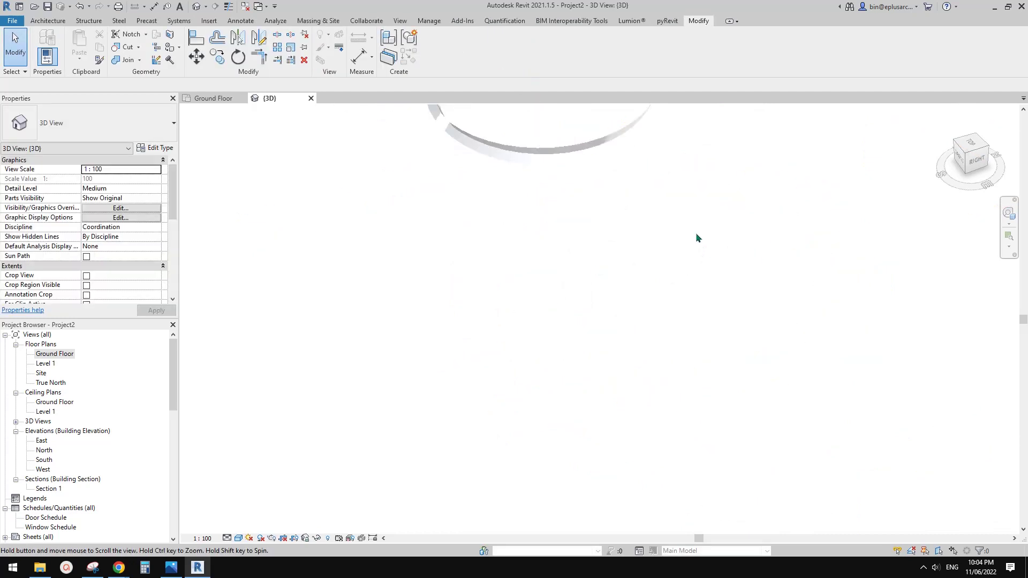
From the top view, move the flat ring mass centre to centre onto the sloped ring mass
click(696, 270)
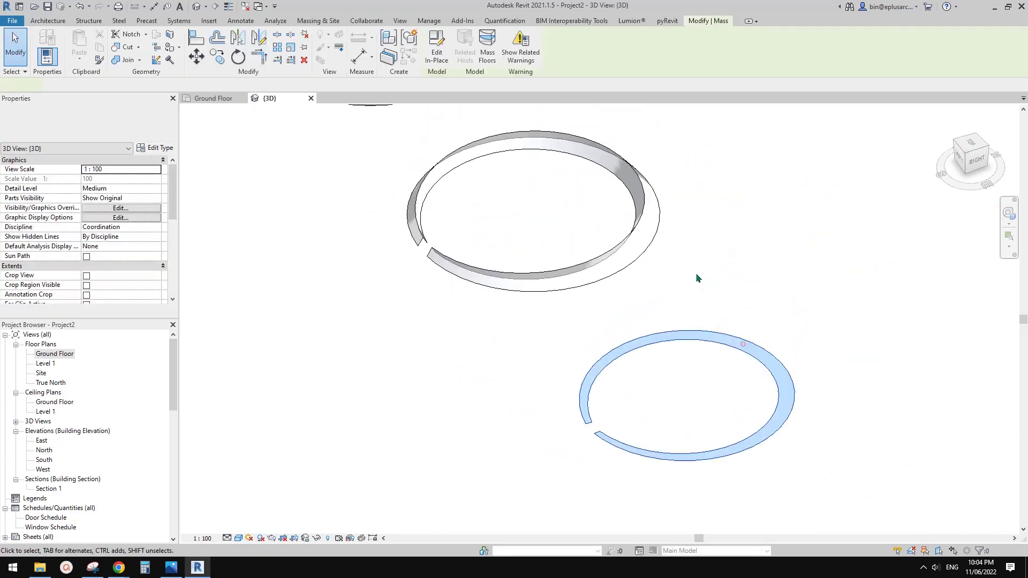
click(971, 145)
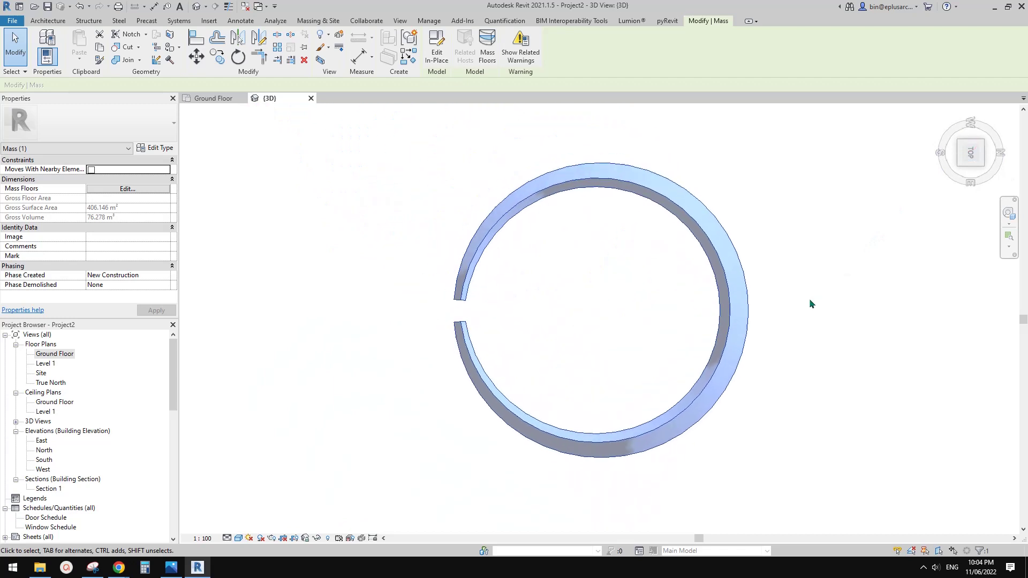
click(746, 285)
scroll(723, 300, up, 1)
click(723, 301)
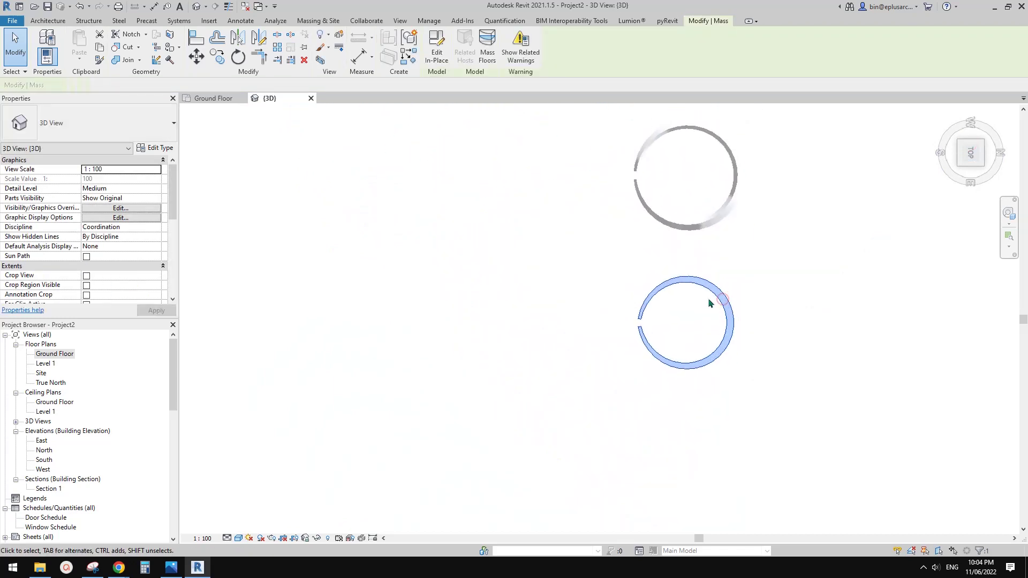
key(m)
key(v)
scroll(732, 339, up, 2)
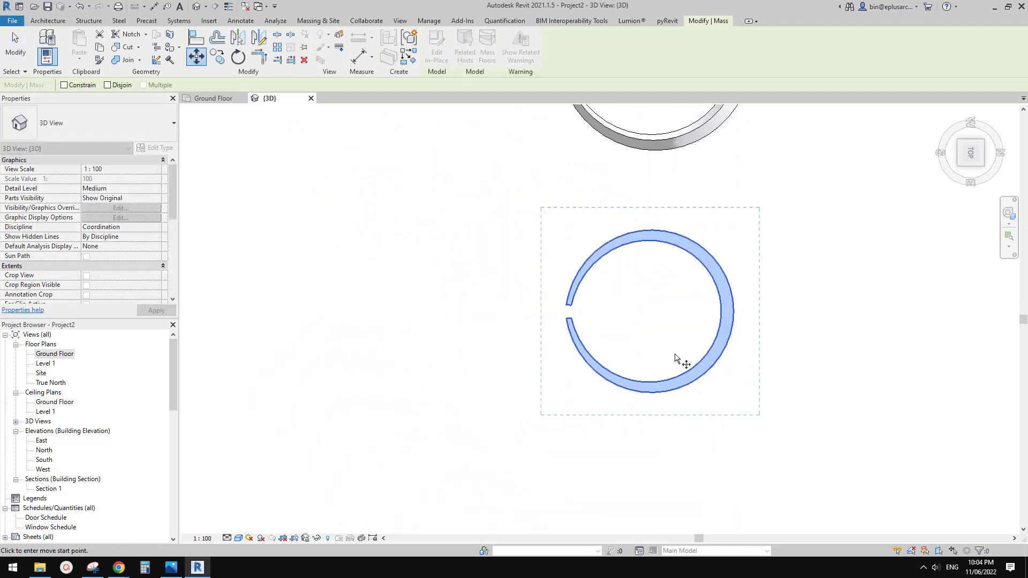
middle_drag(651, 225, 673, 301)
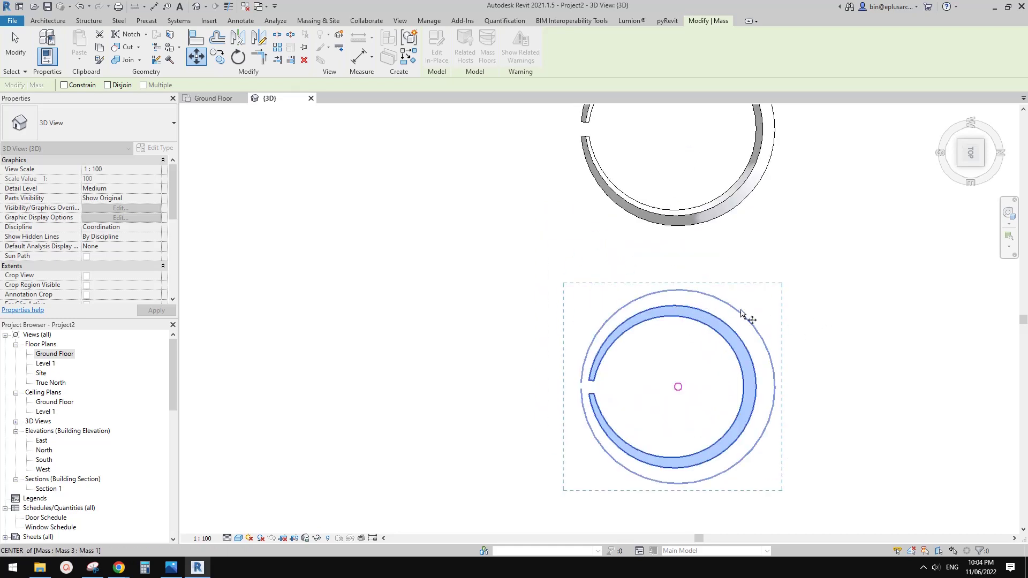
middle_drag(793, 296, 794, 301)
key(s)
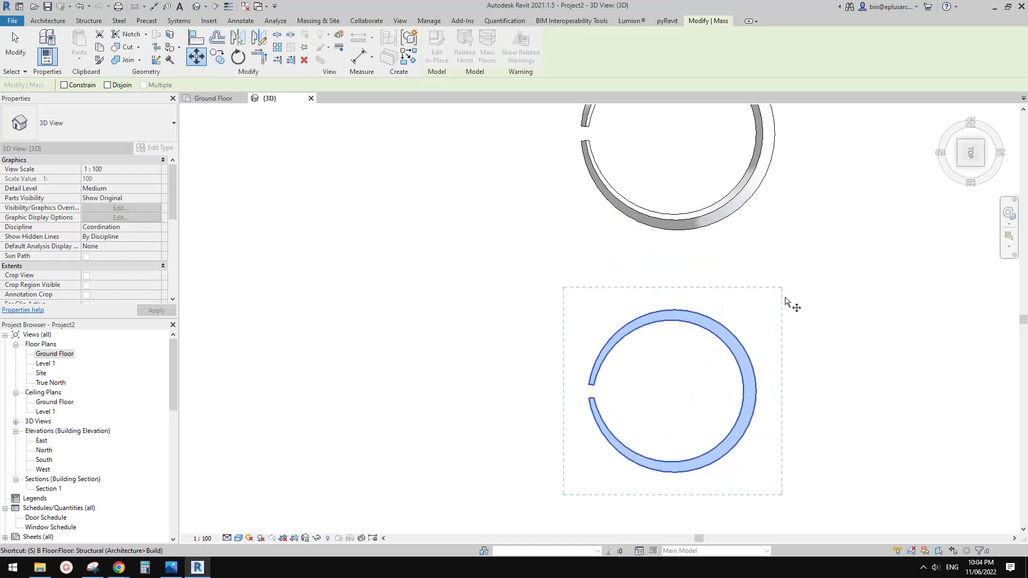
click(749, 323)
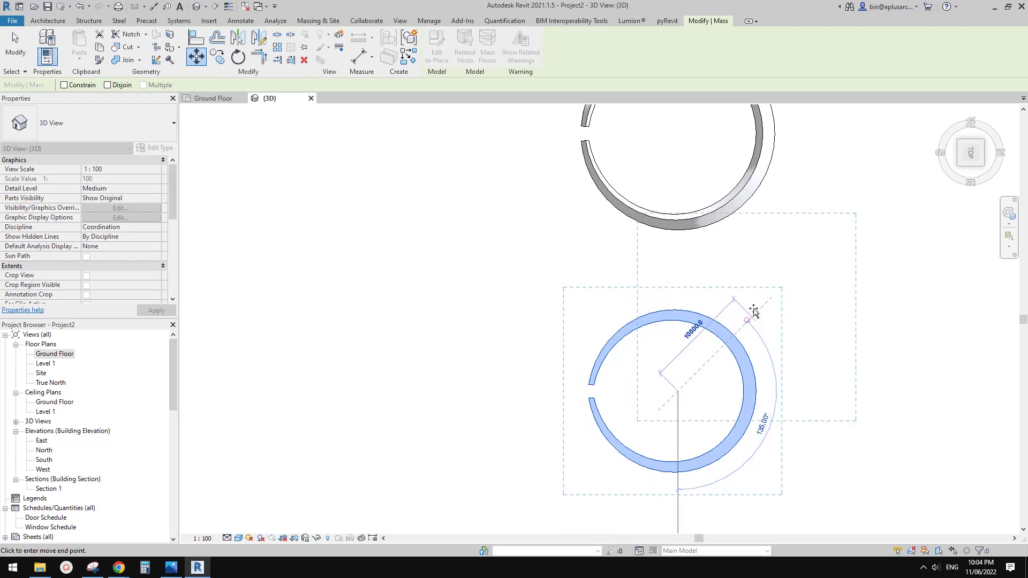
middle_drag(768, 287, 755, 346)
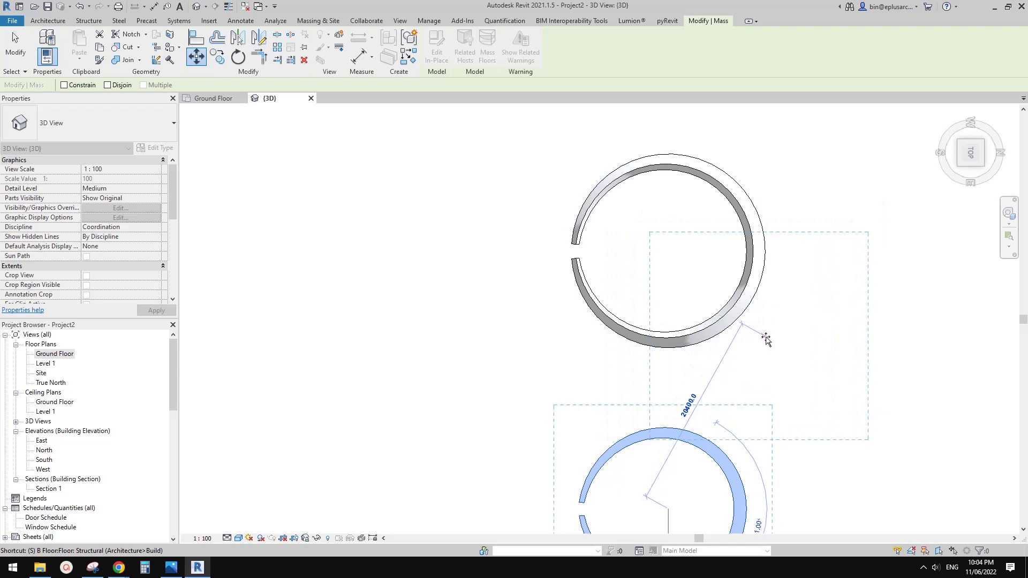
click(779, 245)
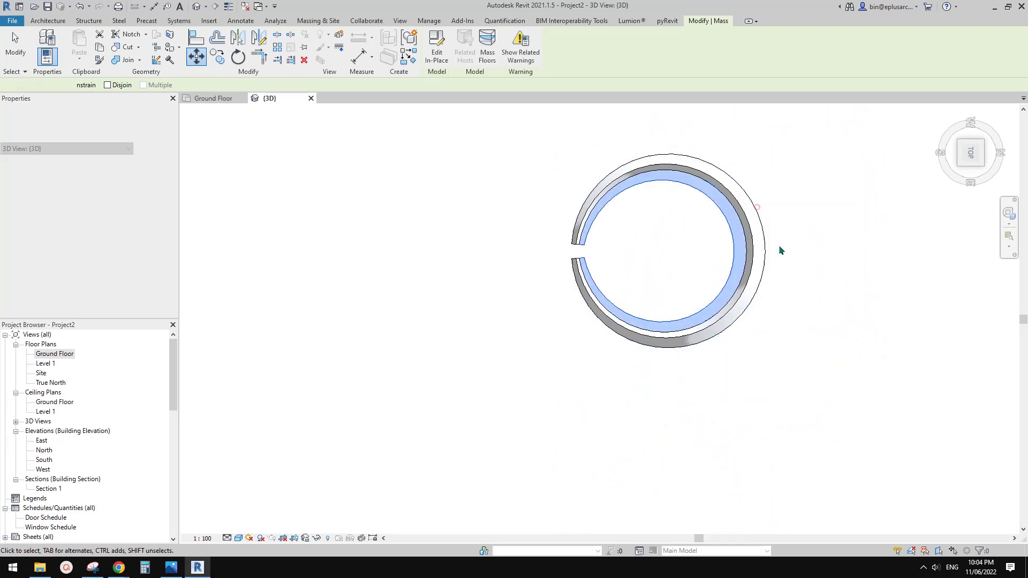
key(Escape)
Examine the flat ring nested inside the sloped ring and compare both with the original painted ring
shift+middle_drag(683, 228, 721, 289)
scroll(764, 218, up, 2)
click(780, 284)
key(Escape)
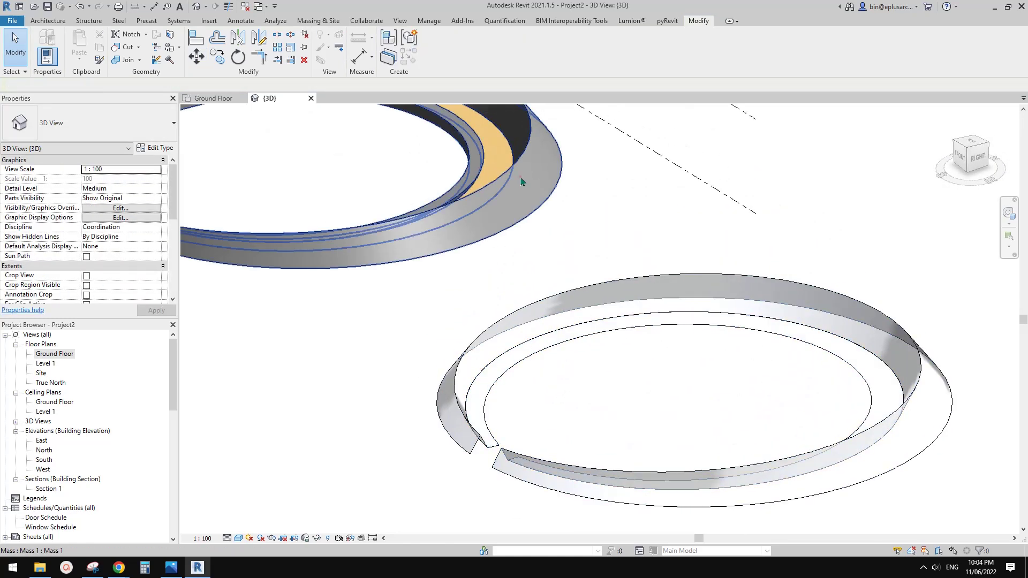
click(523, 181)
middle_drag(458, 112, 537, 198)
key(Escape)
scroll(537, 198, down, 2)
scroll(779, 381, up, 1)
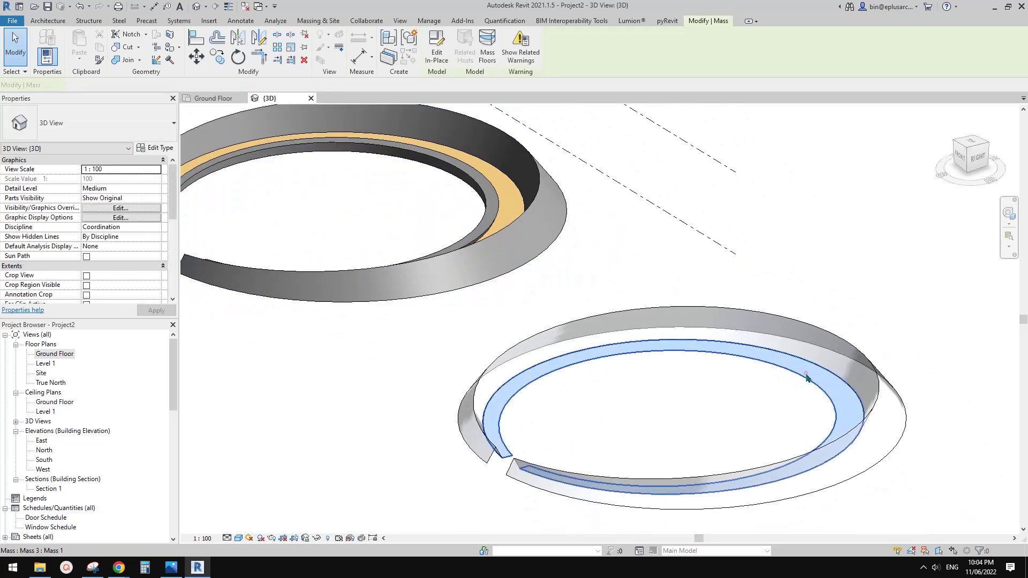
click(803, 355)
mouse_move(804, 355)
shift+middle_down()
mouse_move(815, 356)
mouse_move(771, 317)
mouse_move(769, 358)
mouse_move(806, 345)
mouse_move(770, 361)
shift+middle_up()
scroll(814, 356, up, 2)
key(Escape)
click(808, 371)
scroll(767, 306, down, 3)
key(Escape)
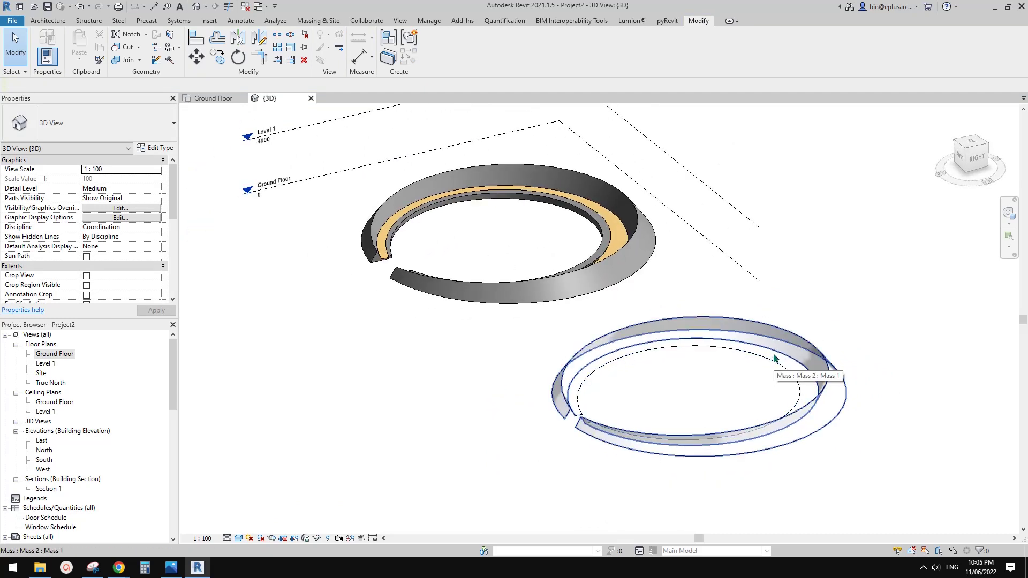
middle_drag(807, 380, 794, 397)
click(795, 380)
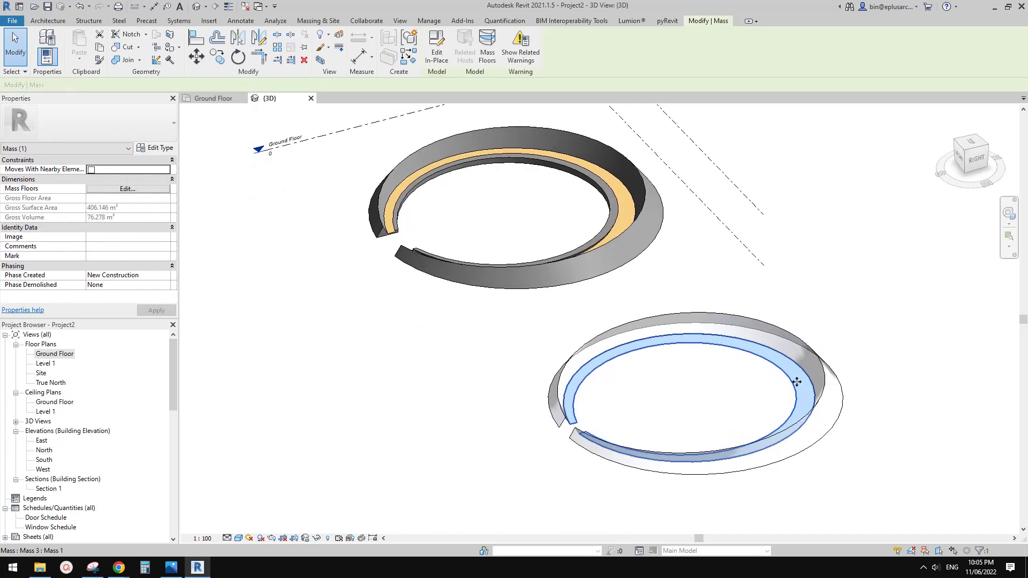
scroll(796, 379, down, 2)
key(Escape)
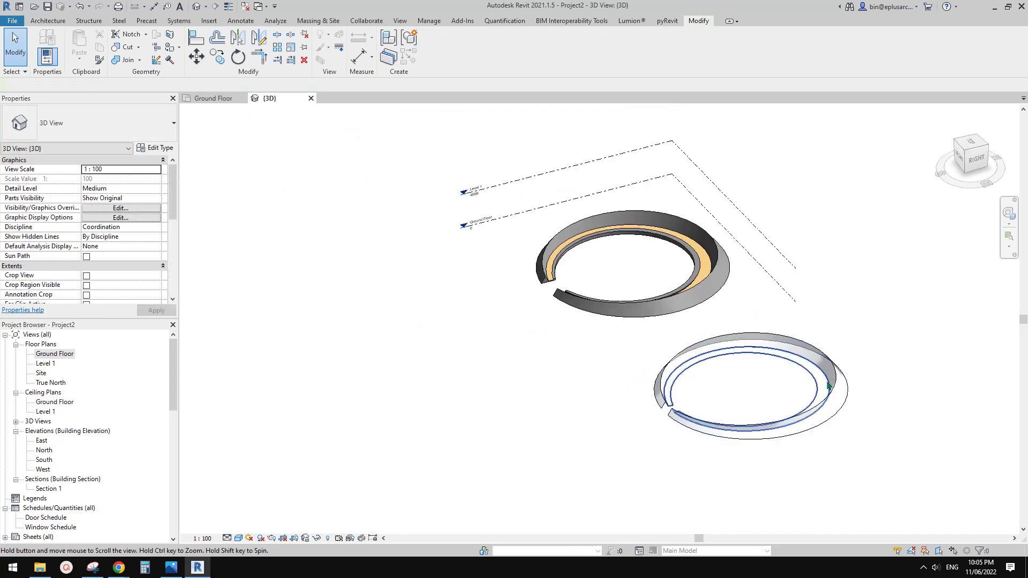
Displace the flat ring vertically upward by about 10936 mm above the sloped ring in the 3D view
click(818, 371)
middle_drag(848, 351, 804, 368)
click(739, 300)
scroll(789, 379, up, 1)
click(795, 385)
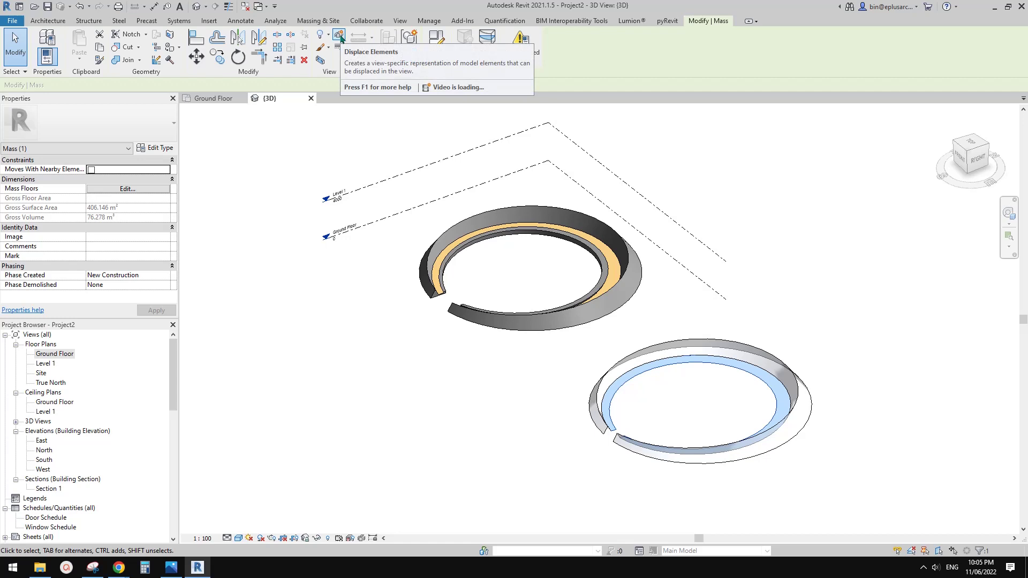
drag(696, 378, 696, 275)
middle_drag(796, 262, 764, 268)
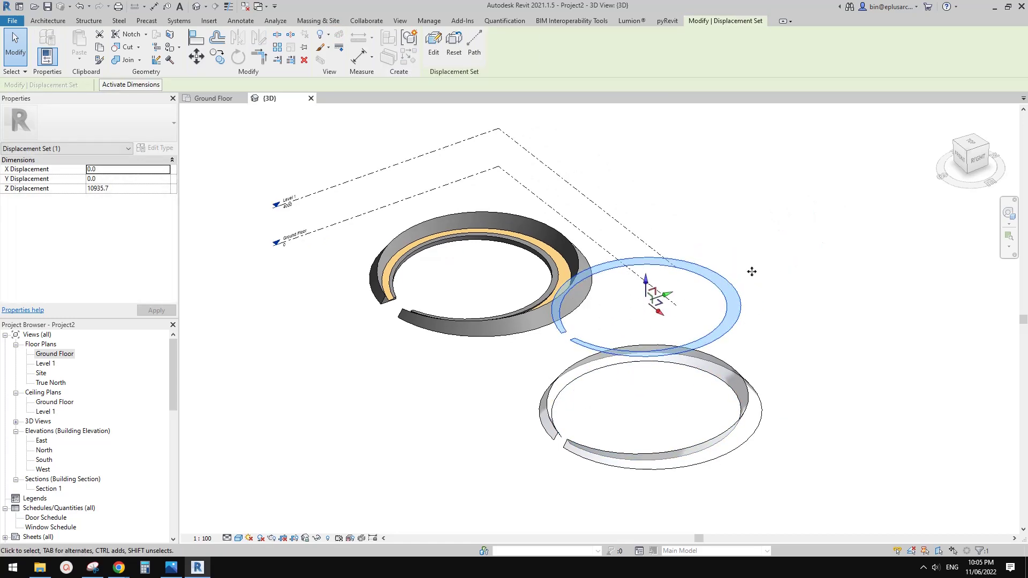
Add dashed displacement paths from the displaced flat ring's corners at both sides of its gap down to the sloped ring
click(742, 372)
click(733, 309)
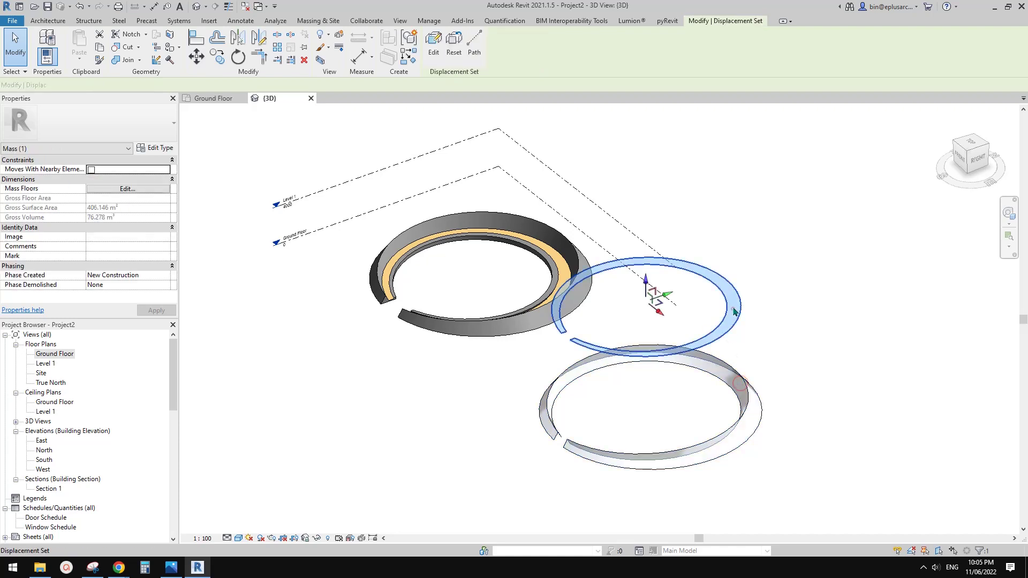
click(478, 43)
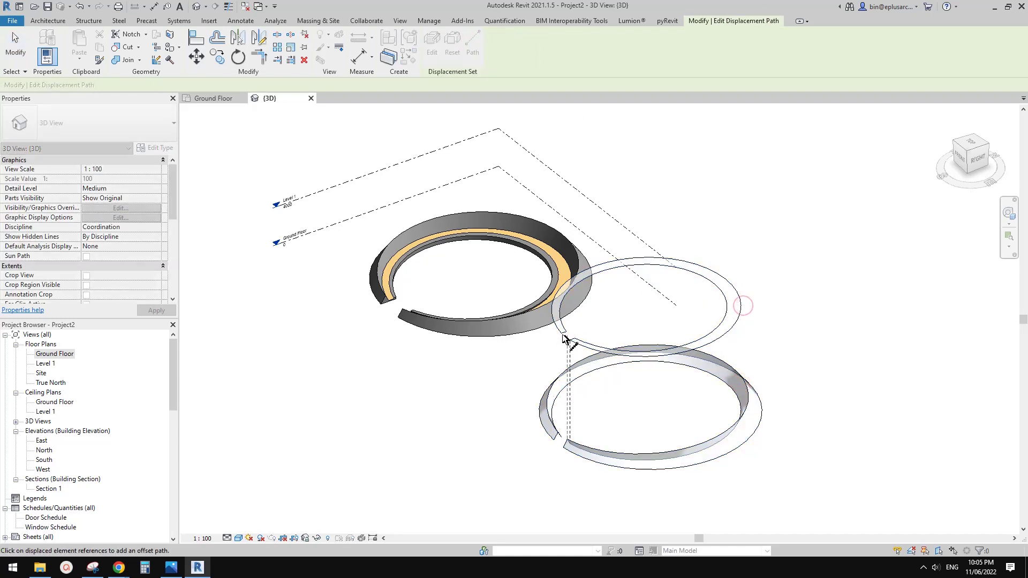
shift+middle_drag(782, 342, 785, 400)
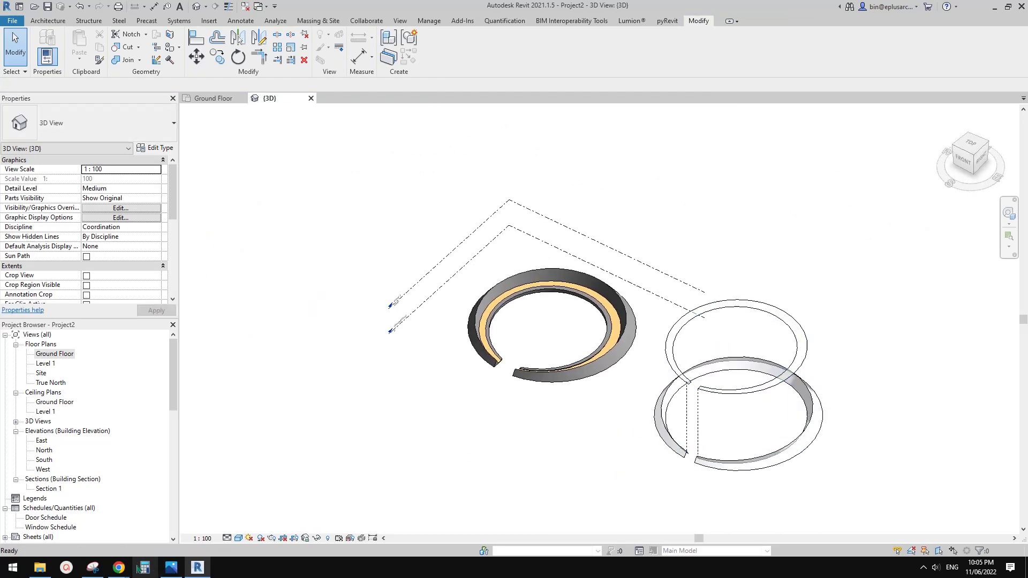
scroll(536, 407, up, 4)
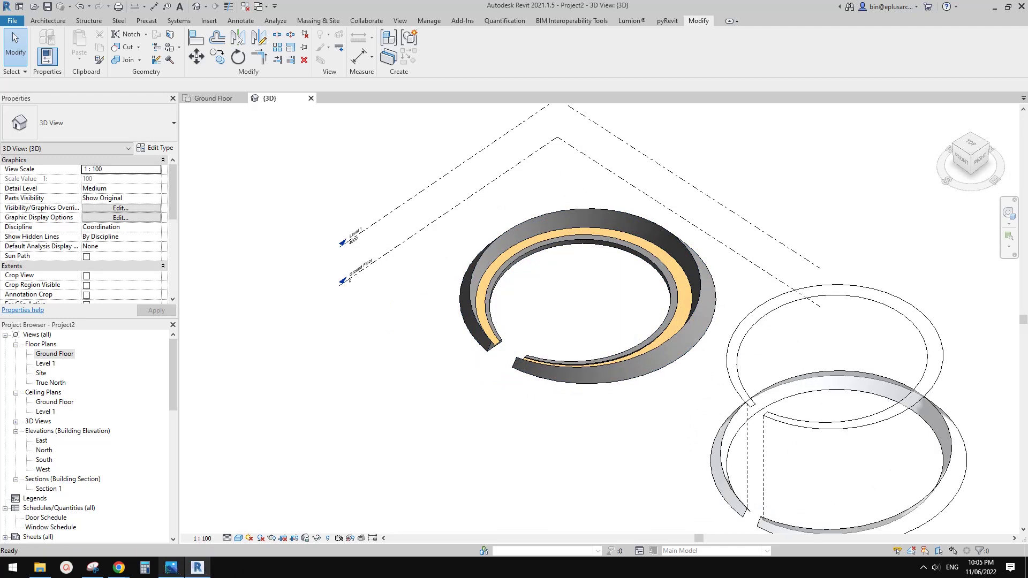
middle_drag(625, 396, 598, 386)
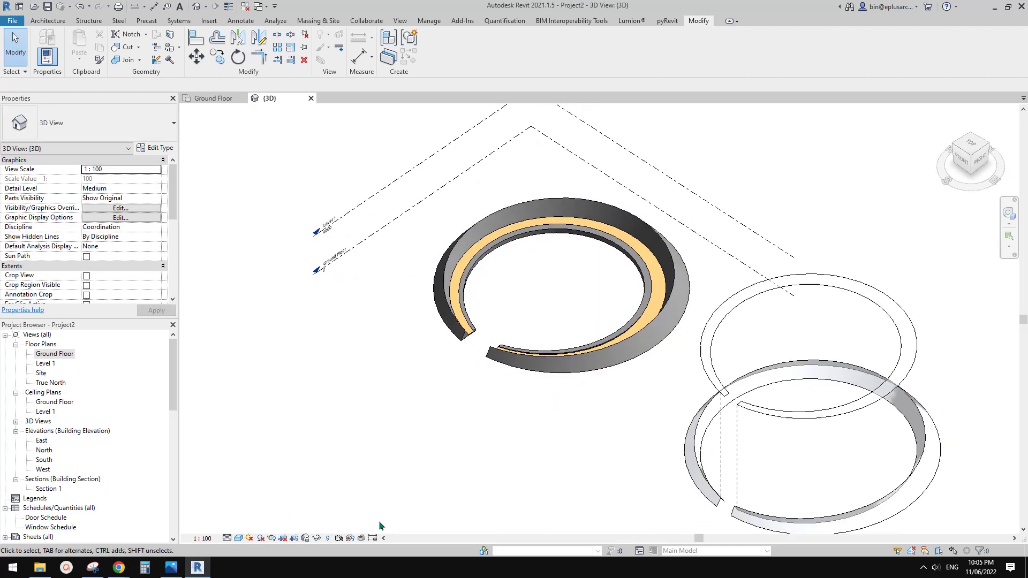
Switch to the Google Docs suggestion document in Chrome, compare its Memorial to Enslaved Laborers reference images with the model, and return to Revit
mouse_move(118, 568)
click(262, 522)
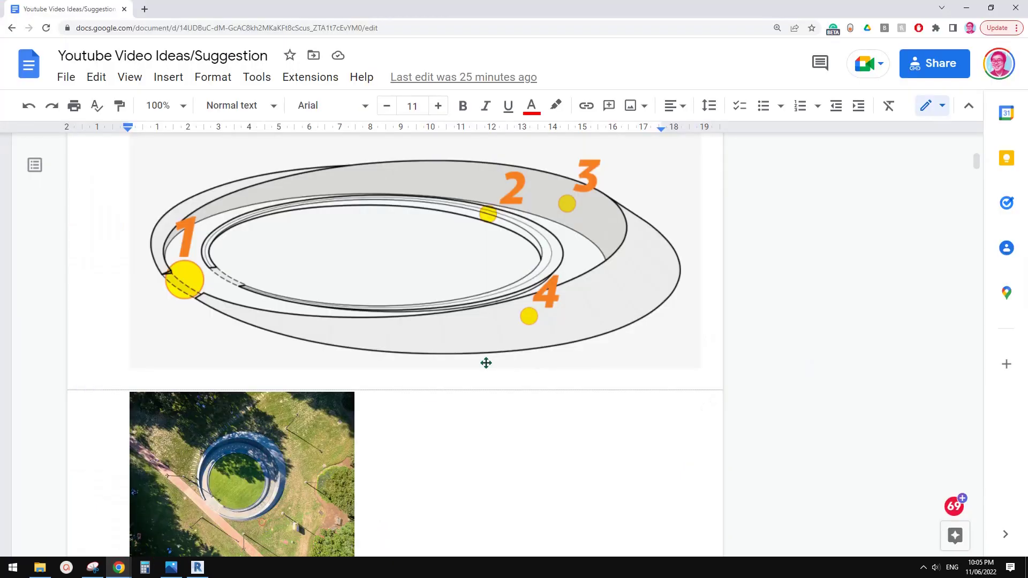
scroll(805, 250, down, 10)
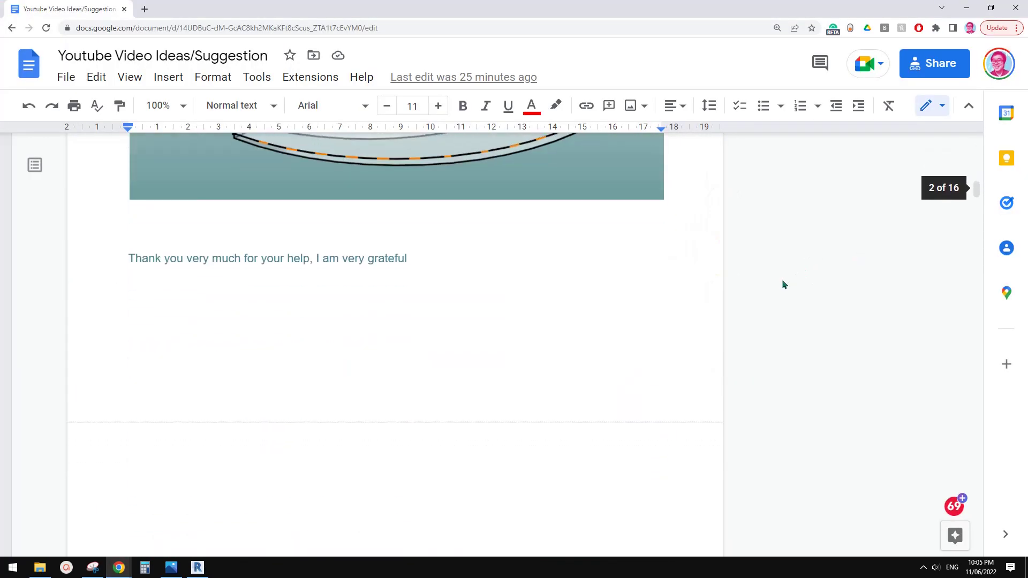
ctrl+scroll(757, 289, down, 1)
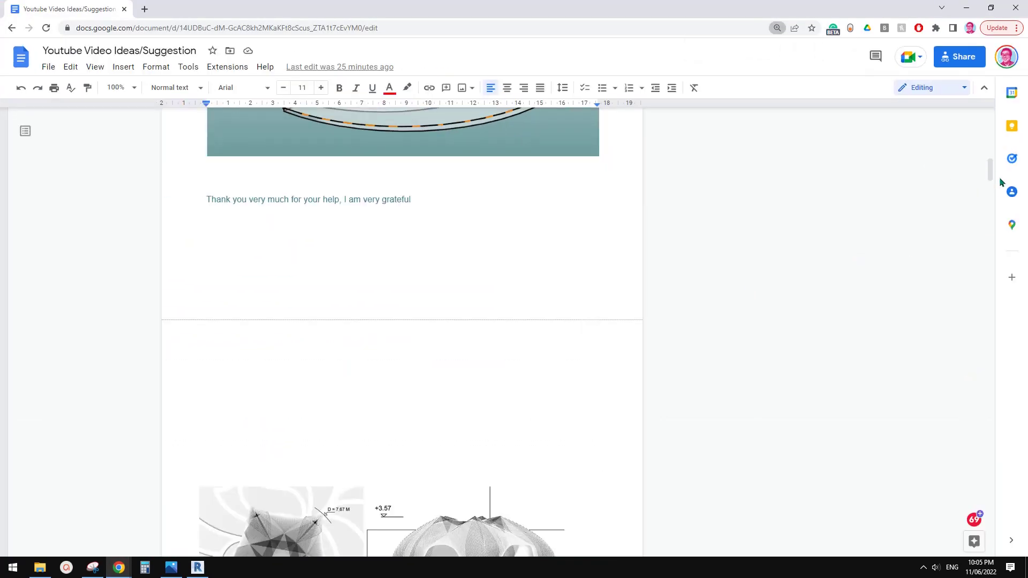
drag(991, 171, 992, 141)
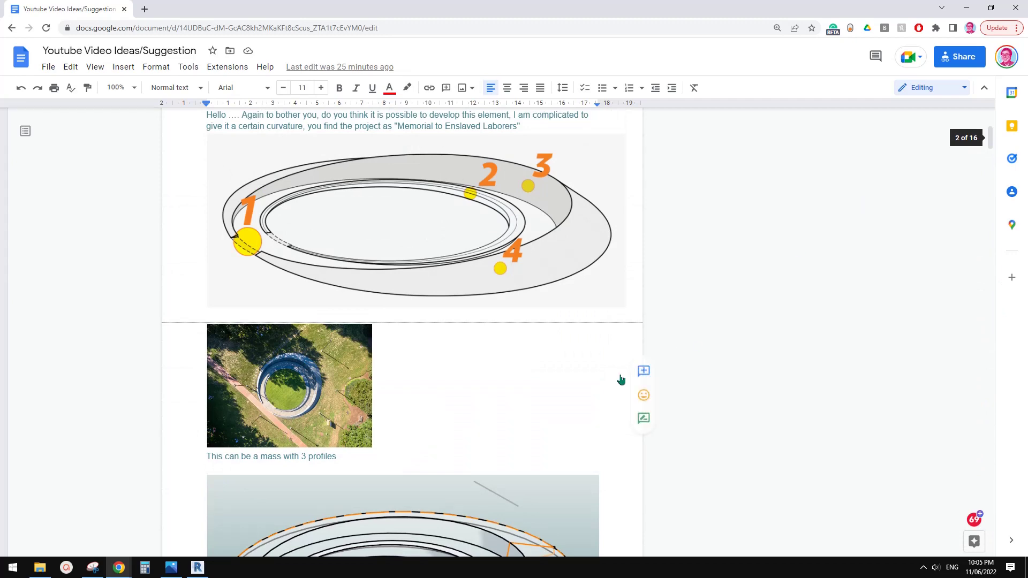
click(199, 568)
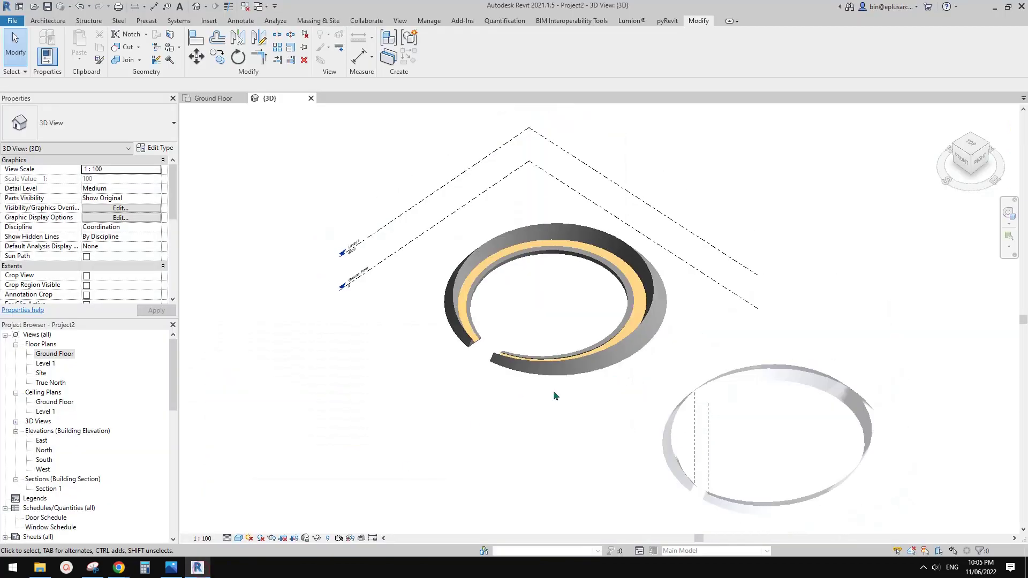
middle_drag(667, 410, 654, 404)
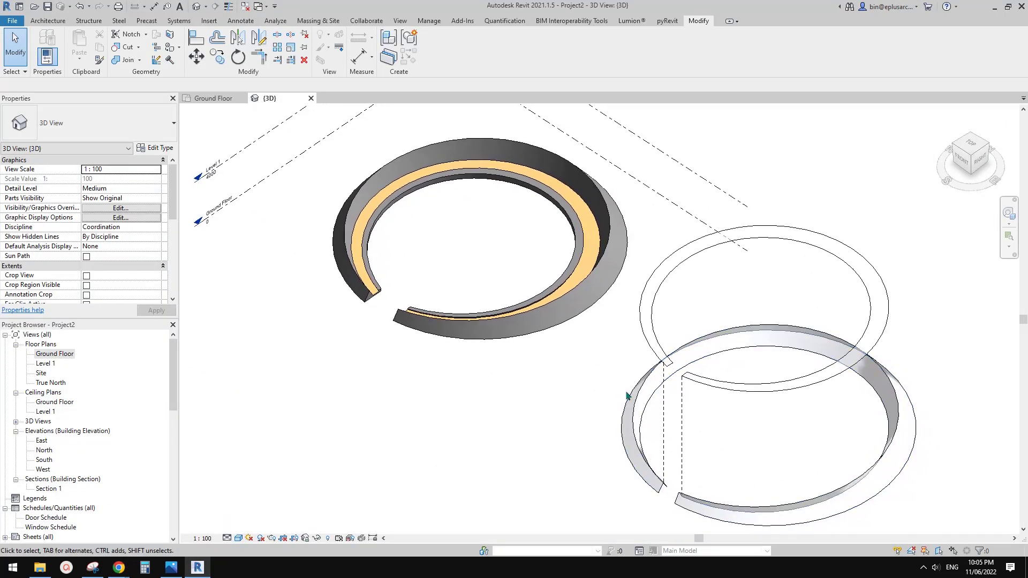